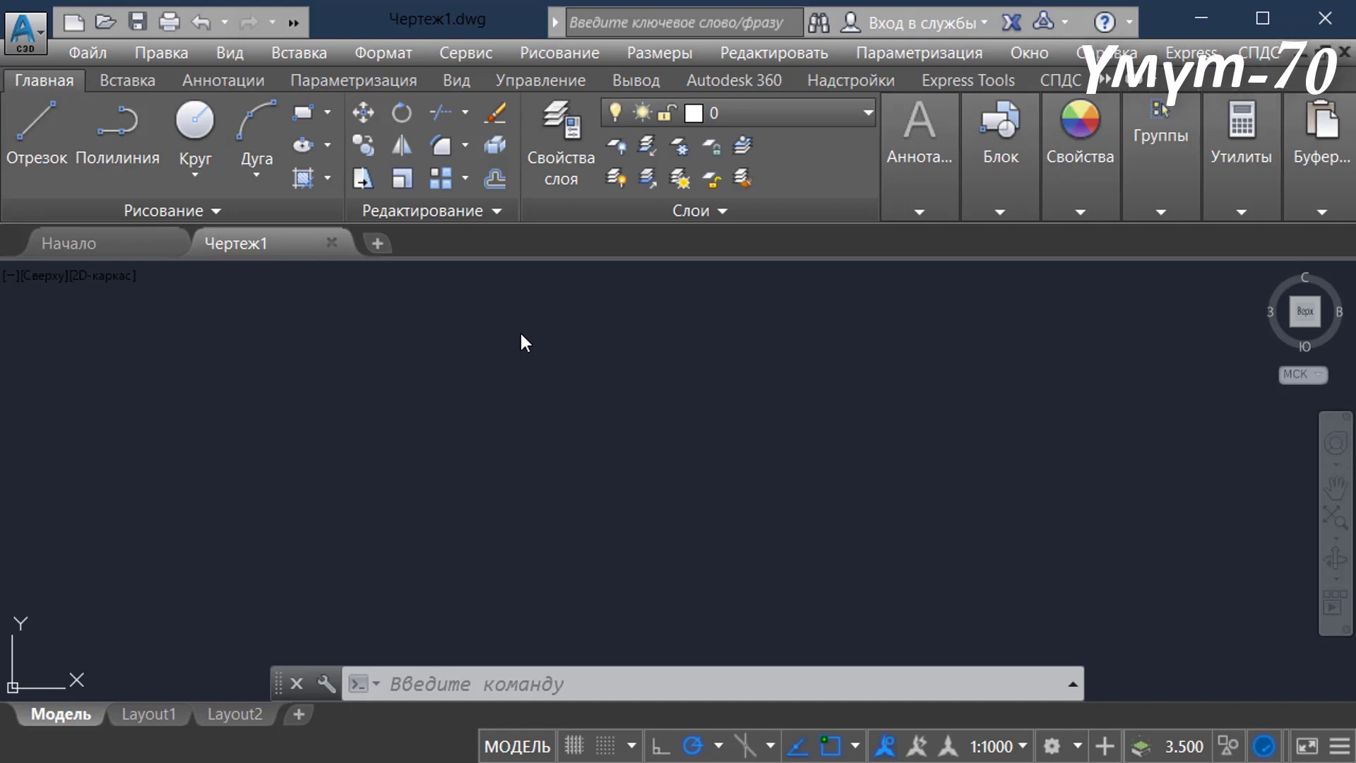
Display the Standard AutoCAD toolbar above the drawing area.
{"action": "left_click", "coordinate": [469, 54]}
{"action": "mouse_move", "coordinate": [495, 132]}
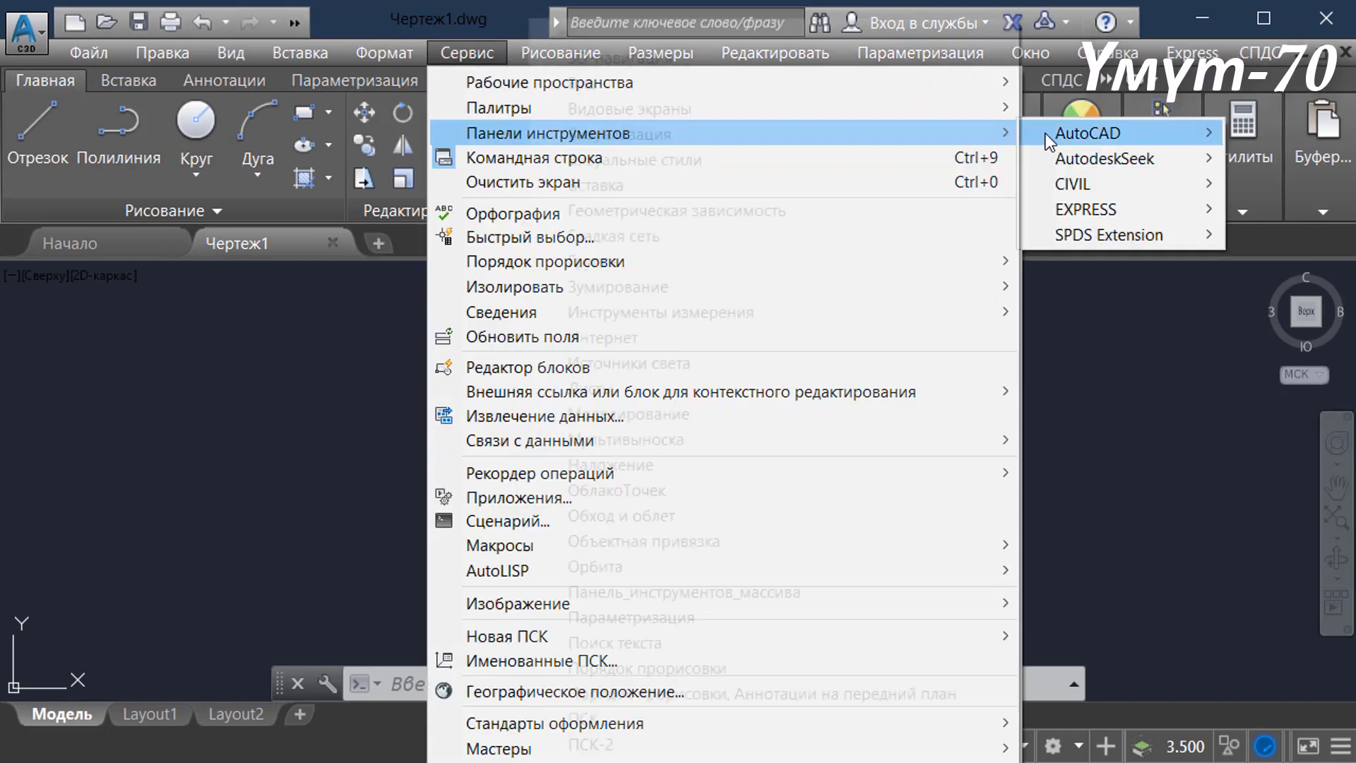
{"action": "mouse_move", "coordinate": [1050, 138]}
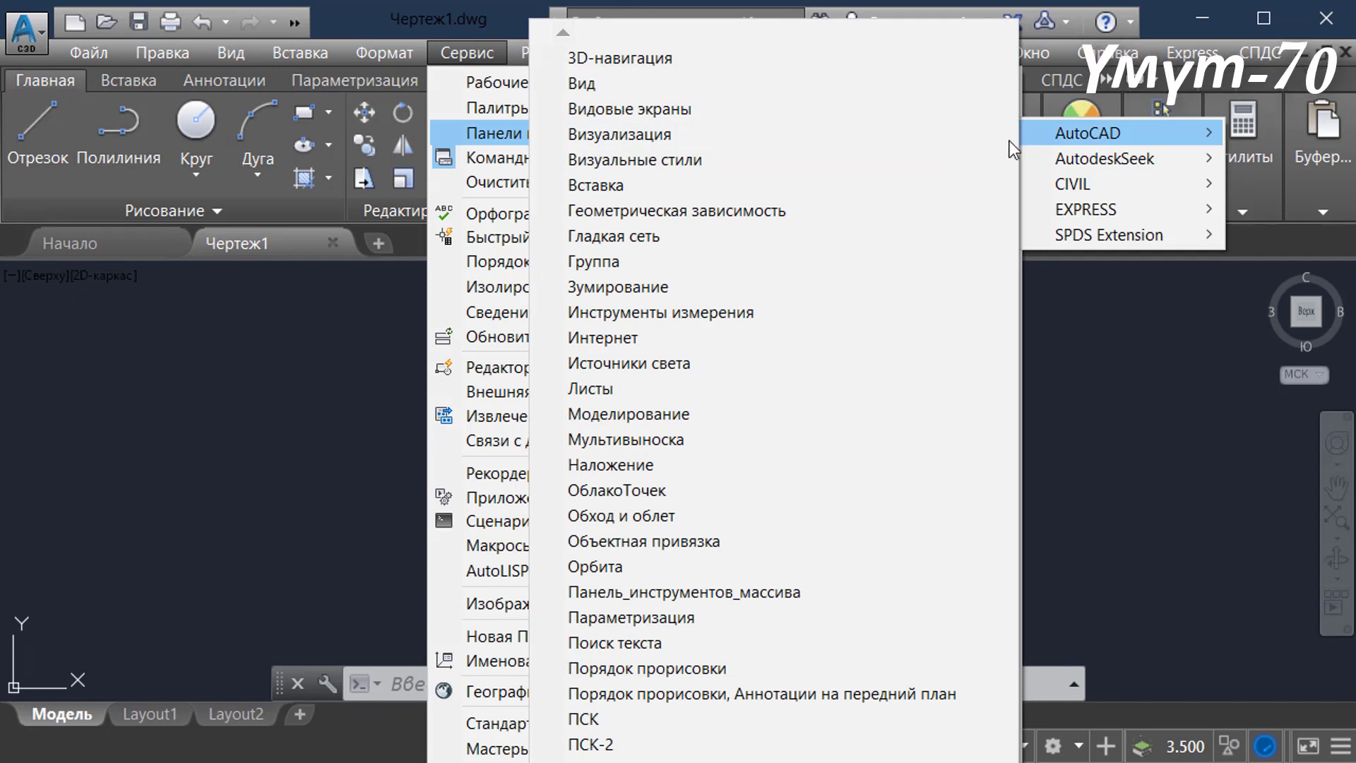
{"action": "left_click", "coordinate": [594, 683]}
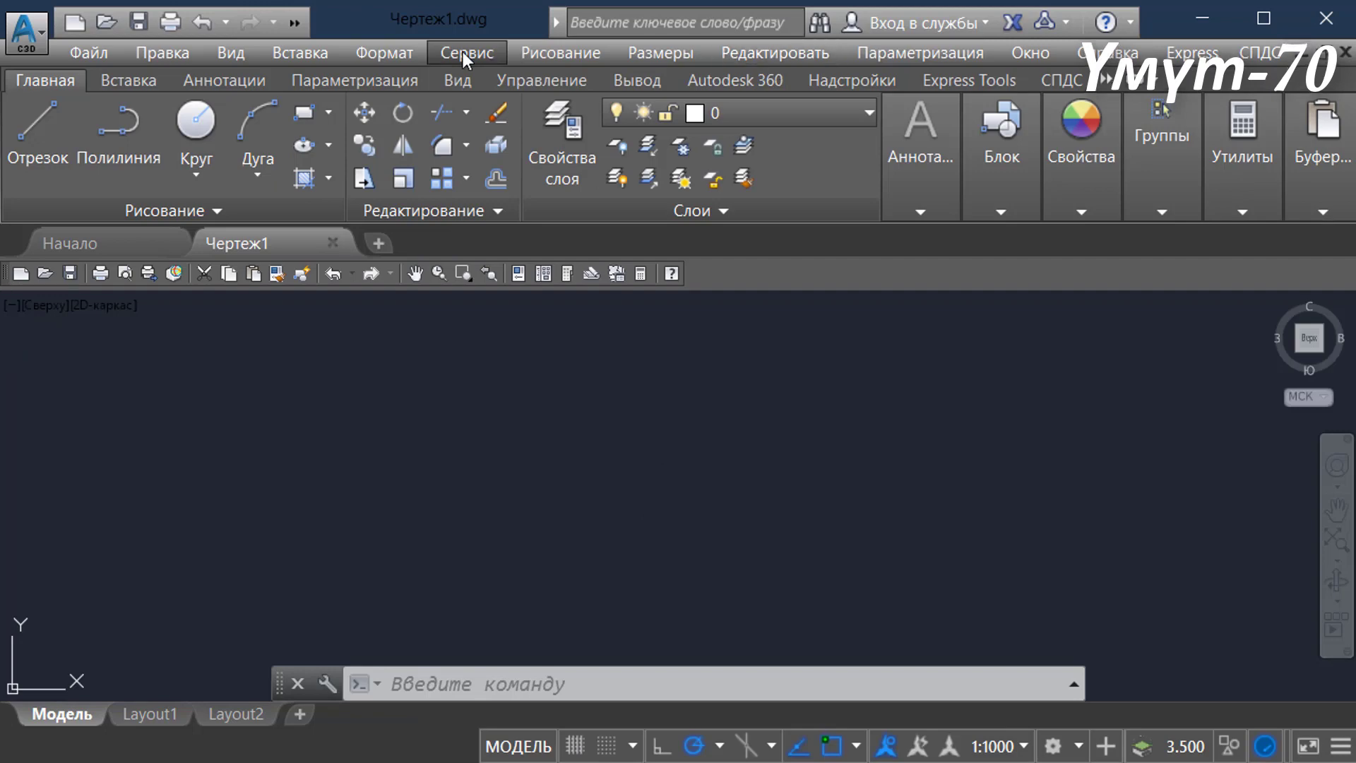
Hide the ribbon (Лента) so that only the menu bar and toolbar remain above the drawing.
{"action": "left_click", "coordinate": [466, 54]}
{"action": "mouse_move", "coordinate": [494, 108]}
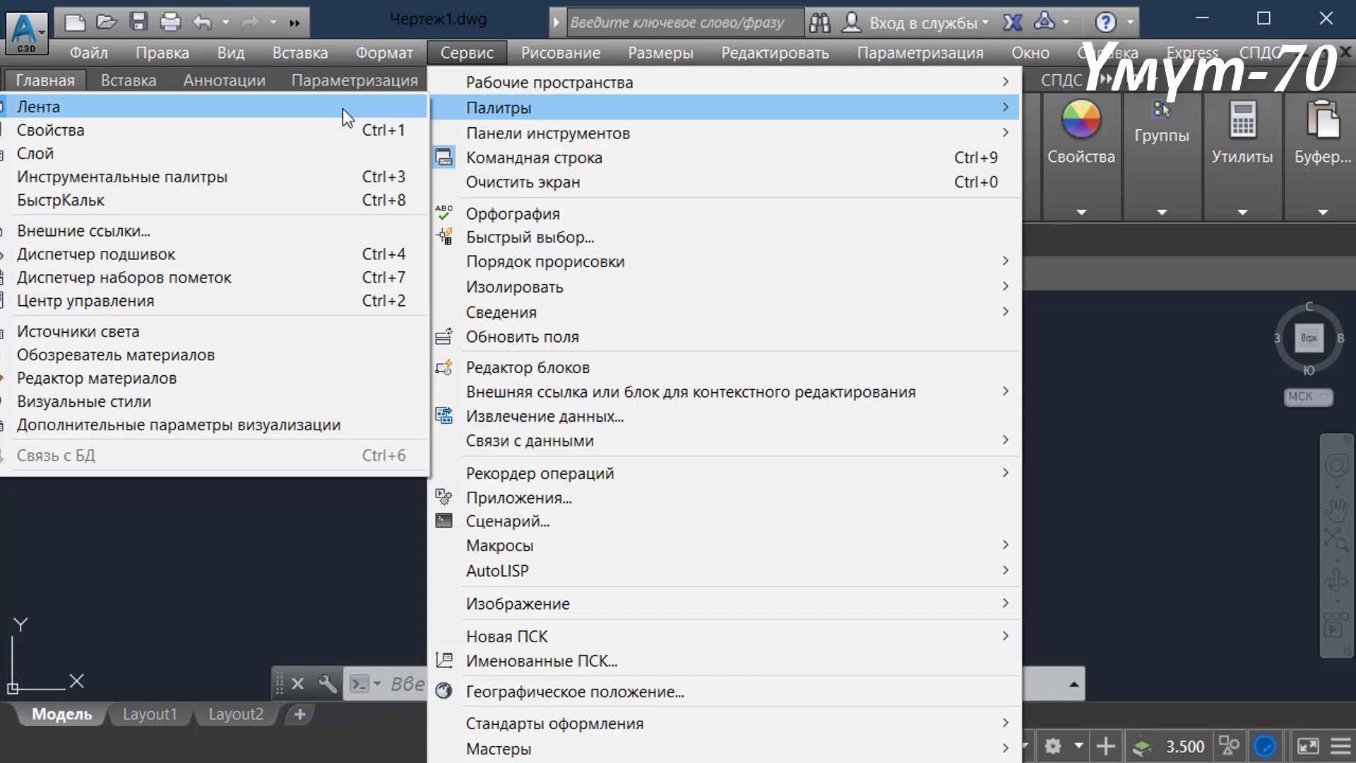
{"action": "left_click", "coordinate": [342, 109]}
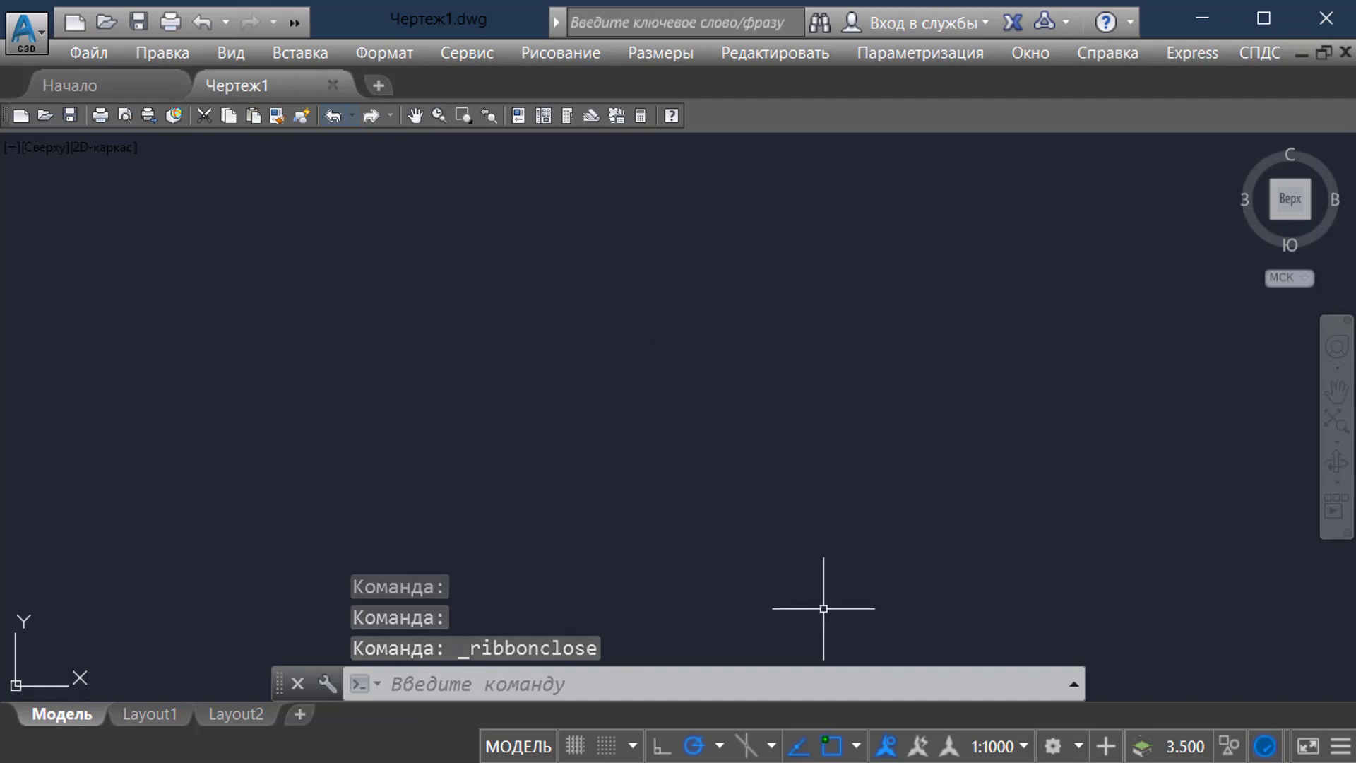
Display the AutoCAD layers toolbar with the layer list and layer tools.
{"action": "left_click", "coordinate": [467, 53]}
{"action": "mouse_move", "coordinate": [929, 132]}
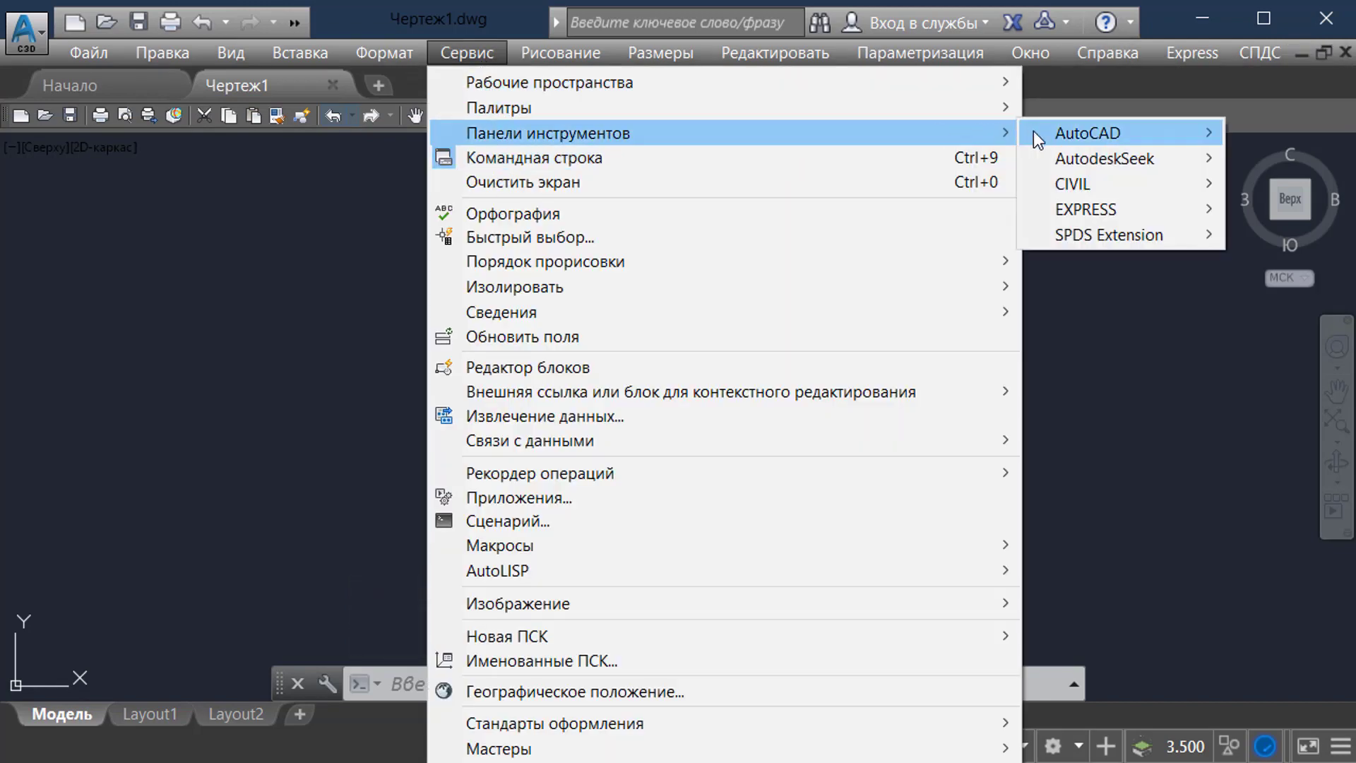
{"action": "mouse_move", "coordinate": [1083, 137]}
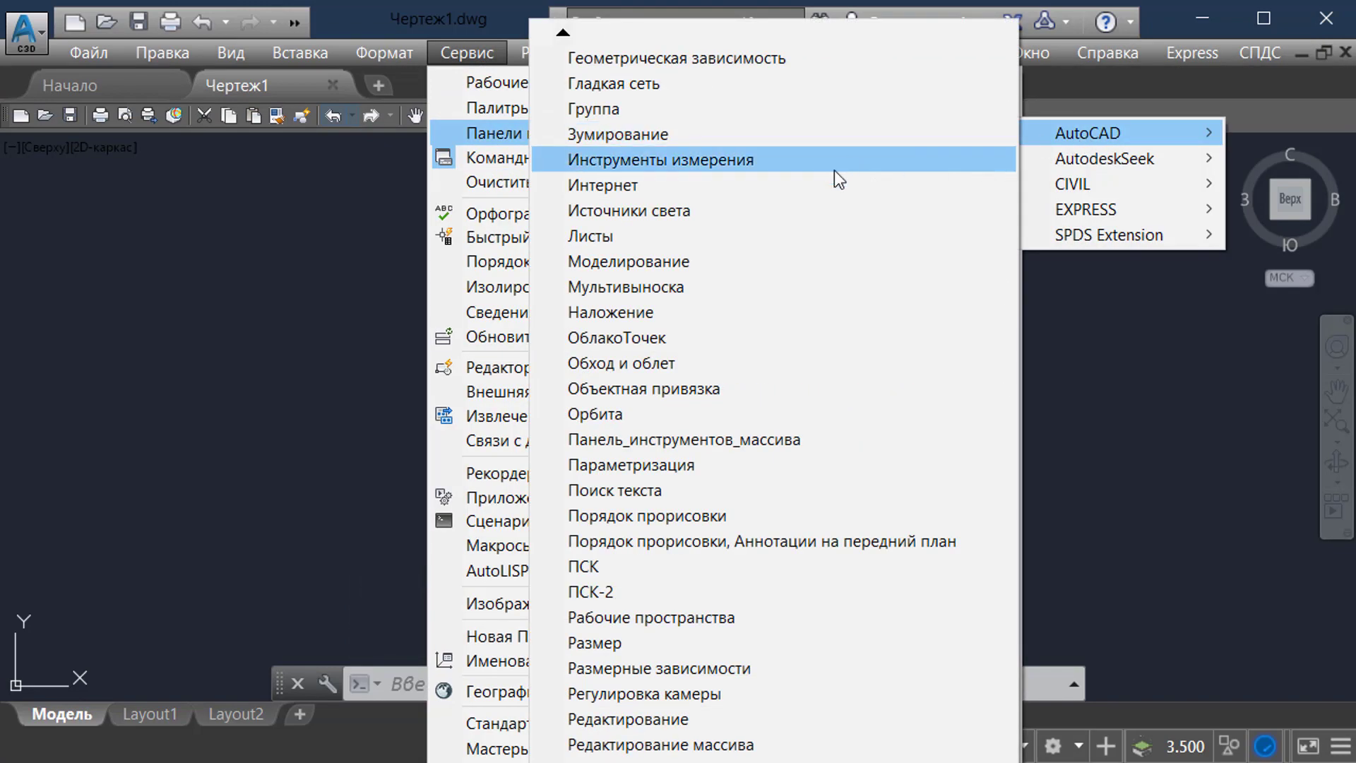
{"action": "scroll", "coordinate": [654, 369], "scroll_direction": "down", "scroll_amount": 2}
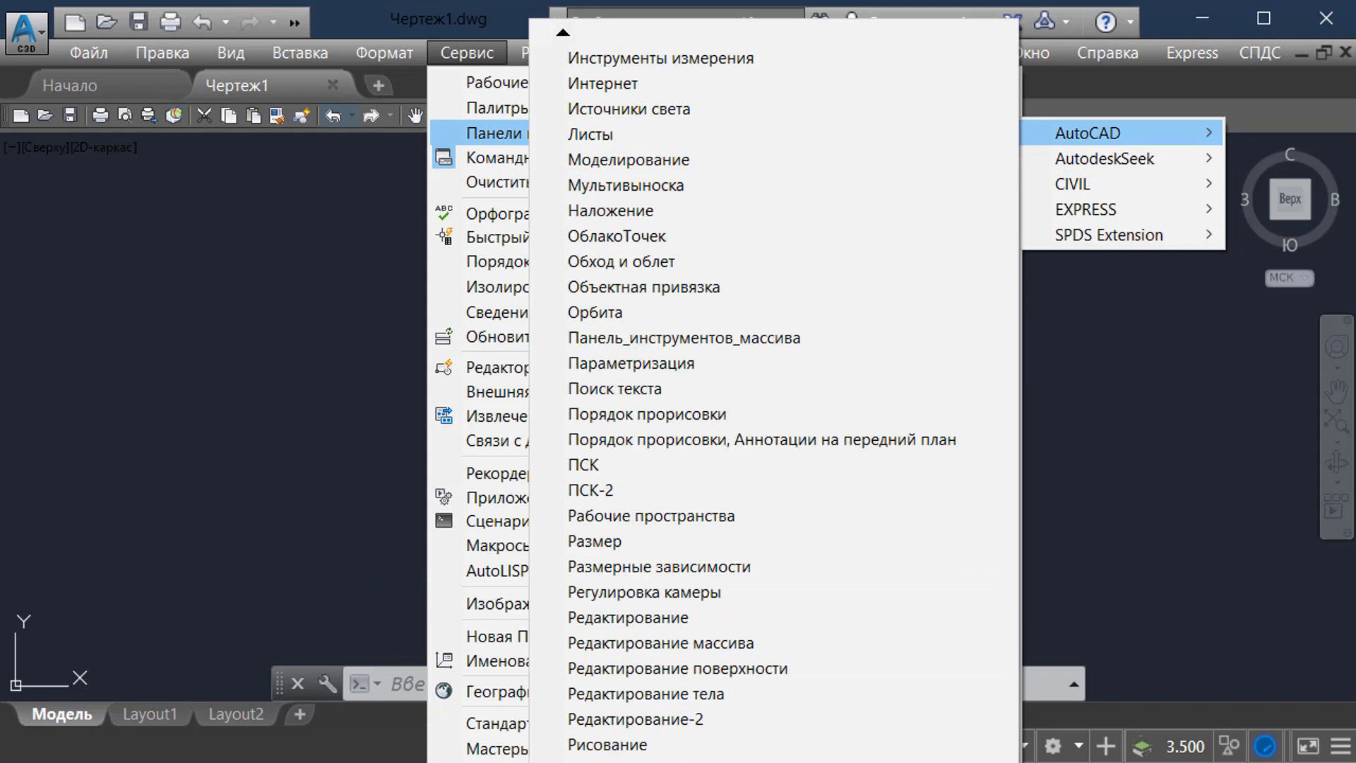
{"action": "left_click", "coordinate": [592, 762]}
Display the AutoCAD styles toolbar for the text, dimension, table and multileader styles.
{"action": "left_click", "coordinate": [568, 50]}
{"action": "mouse_move", "coordinate": [456, 47]}
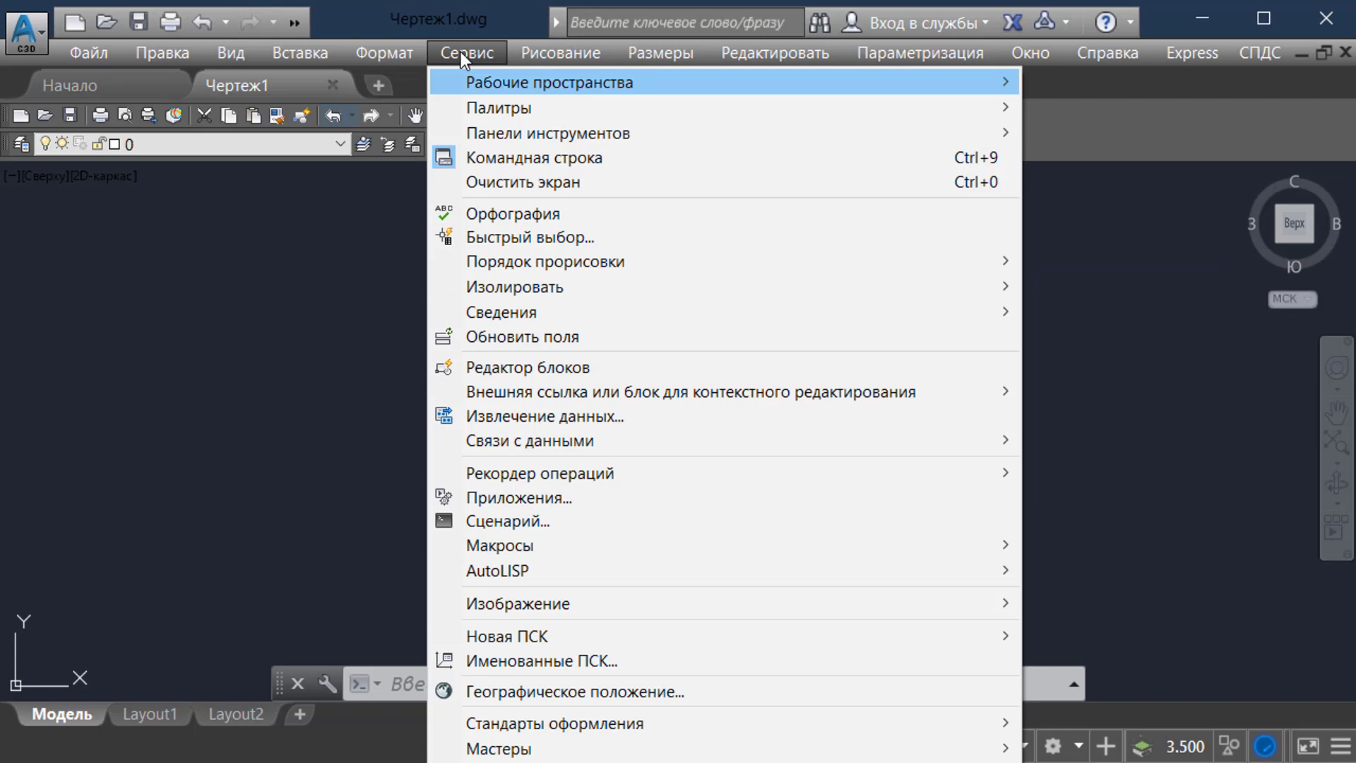
{"action": "mouse_move", "coordinate": [550, 133]}
{"action": "mouse_move", "coordinate": [1101, 134]}
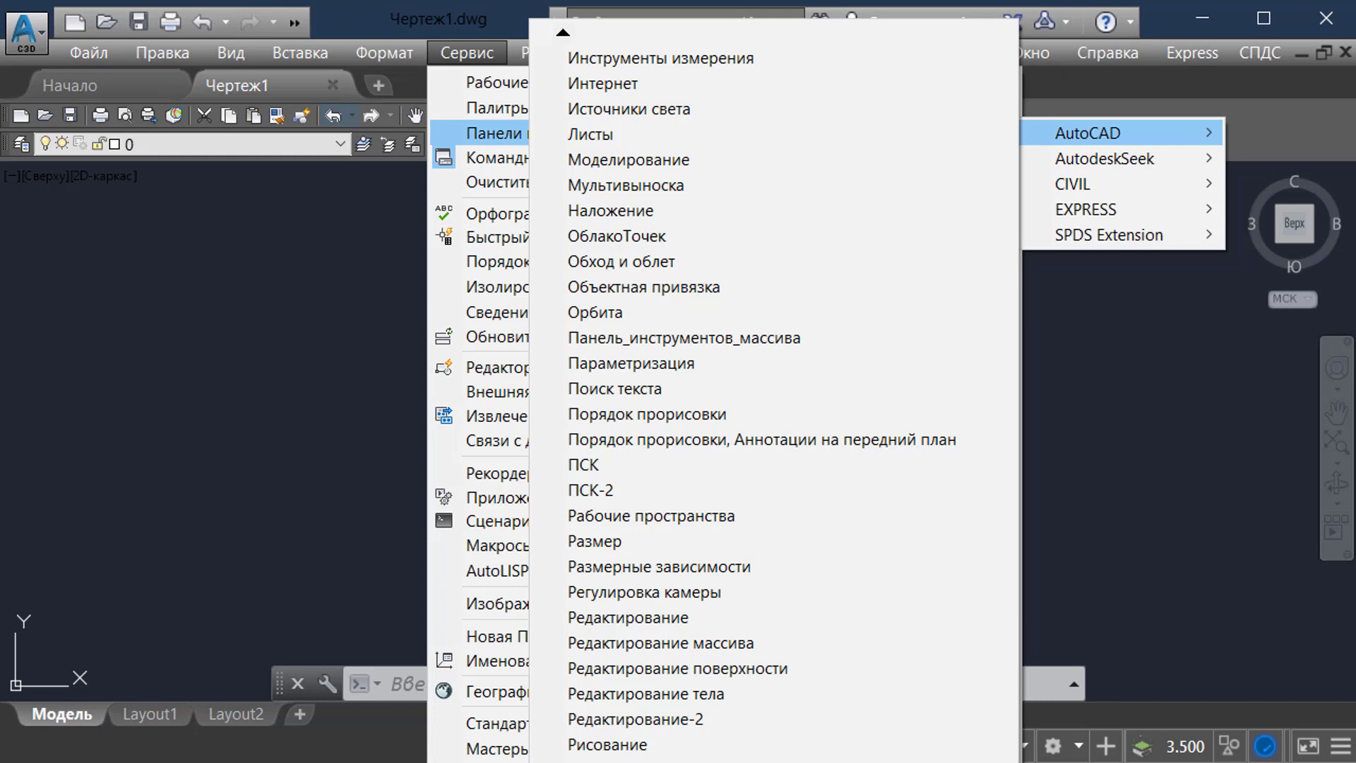
{"action": "left_click", "coordinate": [681, 760]}
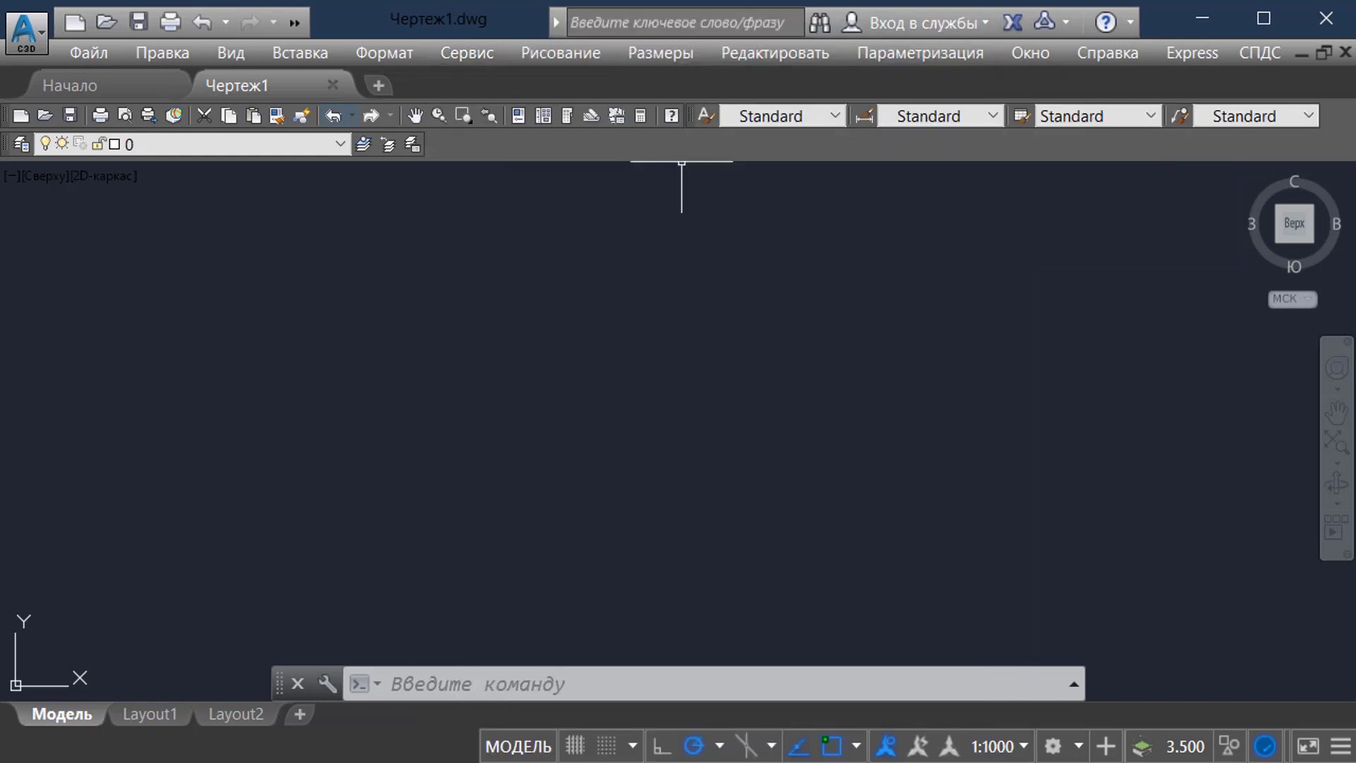
Display the AutoCAD Редактирование and Рисование toolbars at the sides of the drawing area.
{"action": "left_click", "coordinate": [528, 52]}
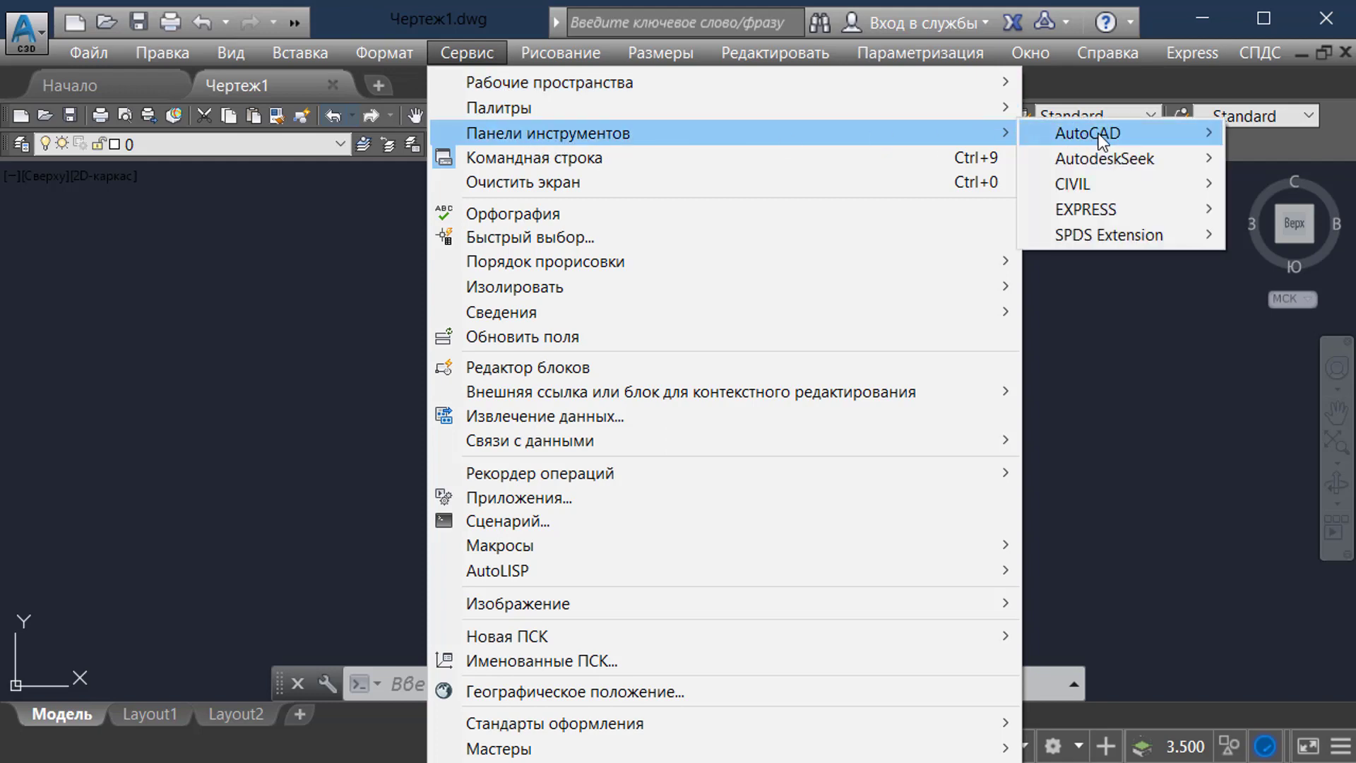
{"action": "mouse_move", "coordinate": [1099, 132]}
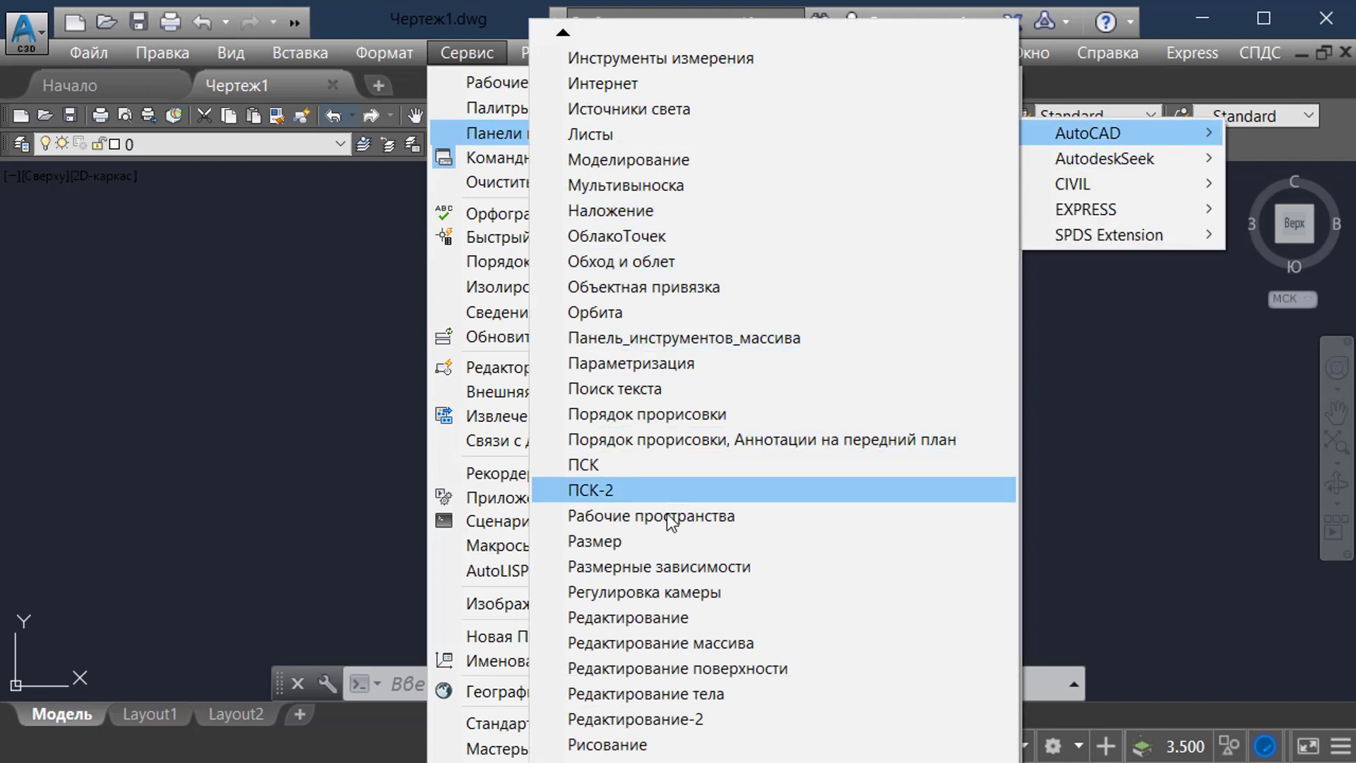
{"action": "left_click", "coordinate": [619, 622]}
{"action": "left_click", "coordinate": [467, 53]}
{"action": "mouse_move", "coordinate": [736, 141]}
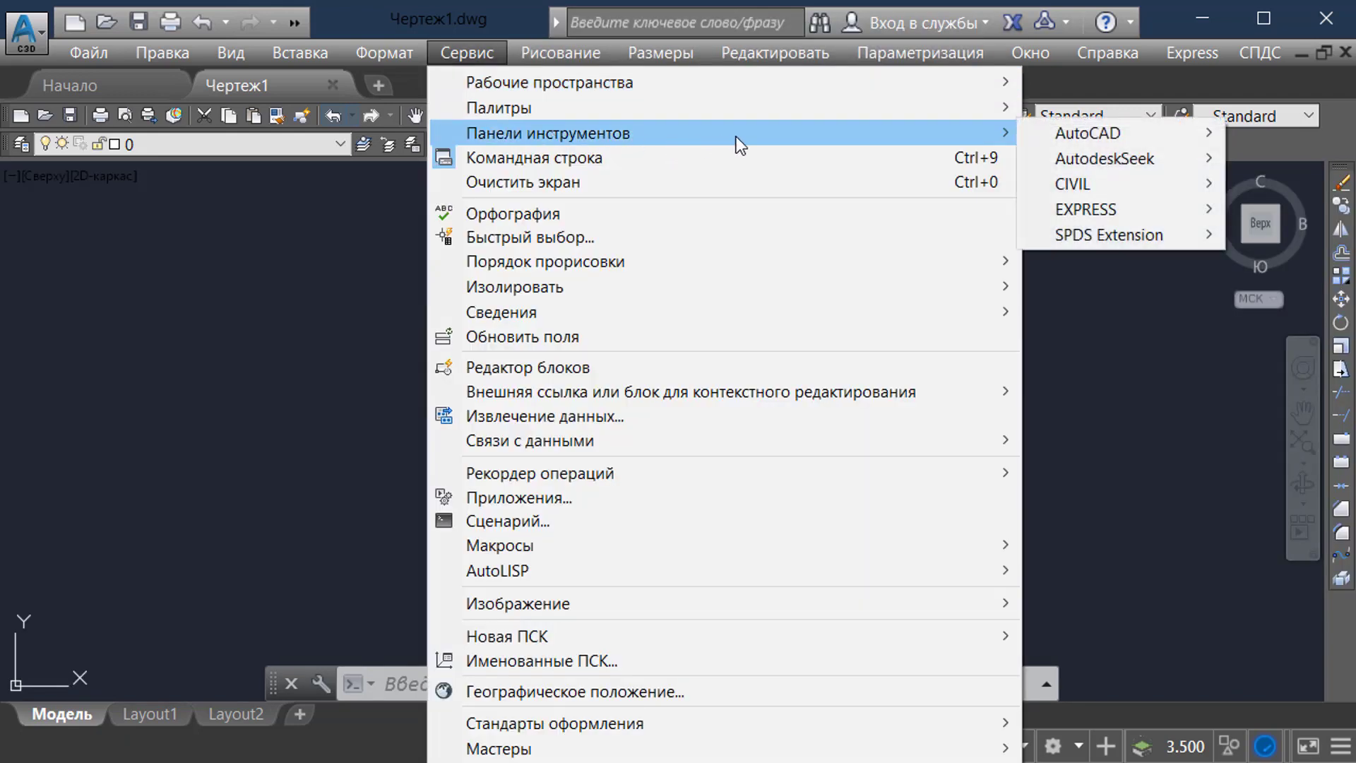
{"action": "mouse_move", "coordinate": [1073, 139]}
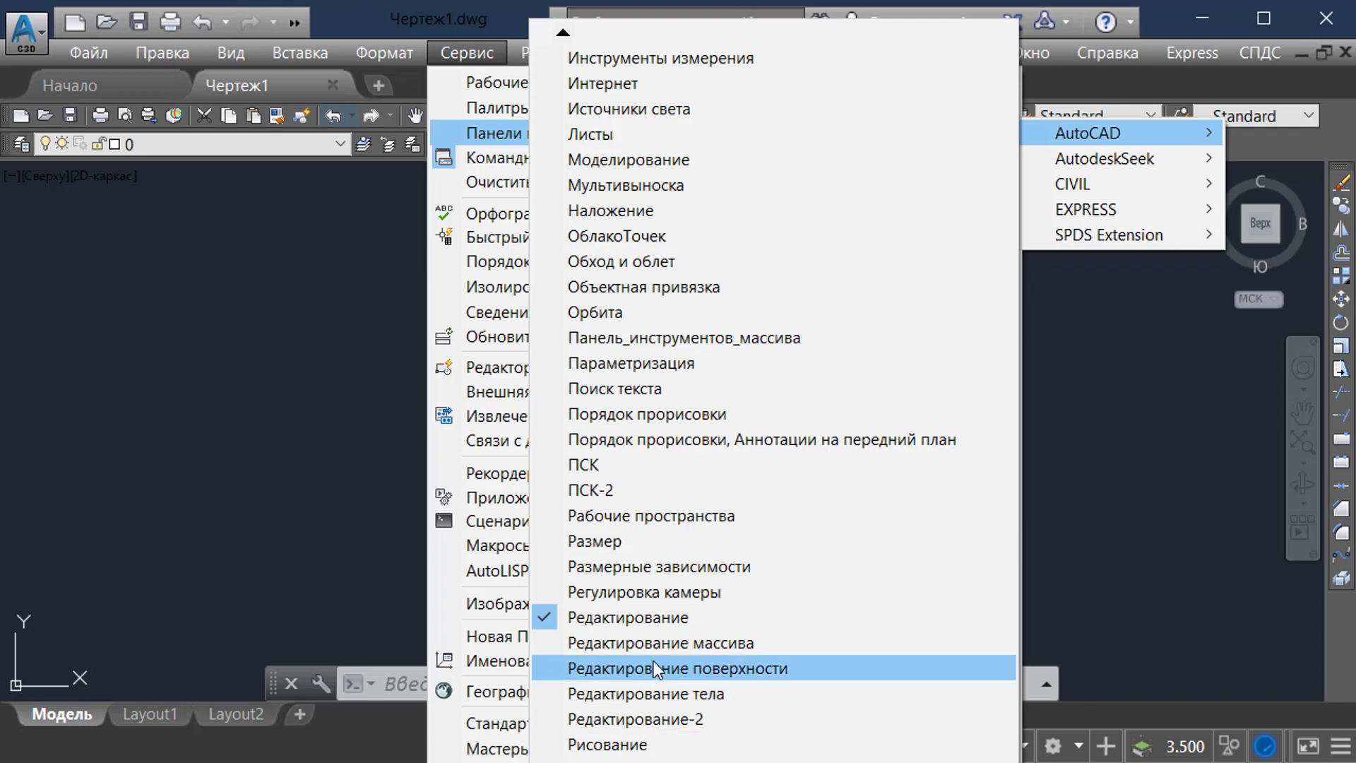
{"action": "left_click", "coordinate": [636, 744]}
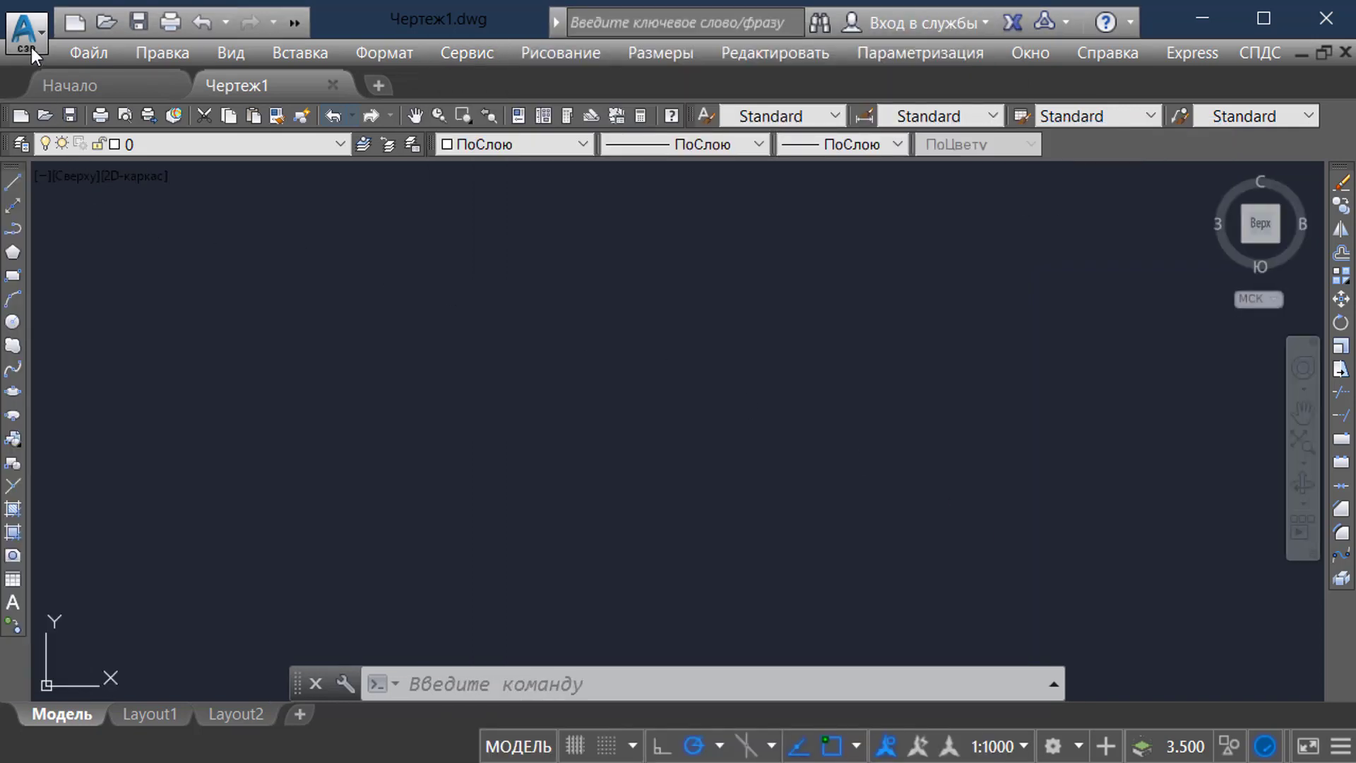
Turn off the display of file tabs (Отображать вкладки файла) in the screen options and apply the change.
{"action": "mouse_move", "coordinate": [209, 94]}
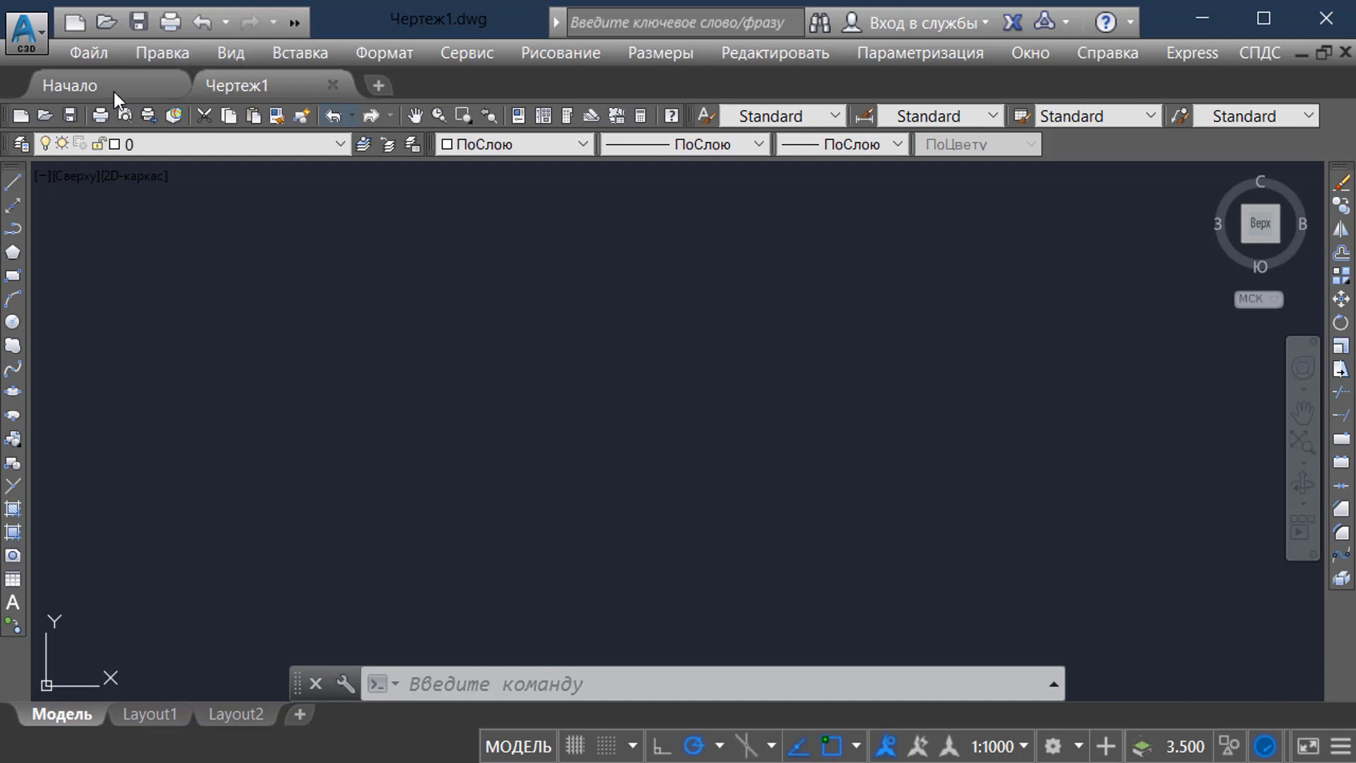
{"action": "left_click", "coordinate": [26, 41]}
{"action": "left_click", "coordinate": [27, 41]}
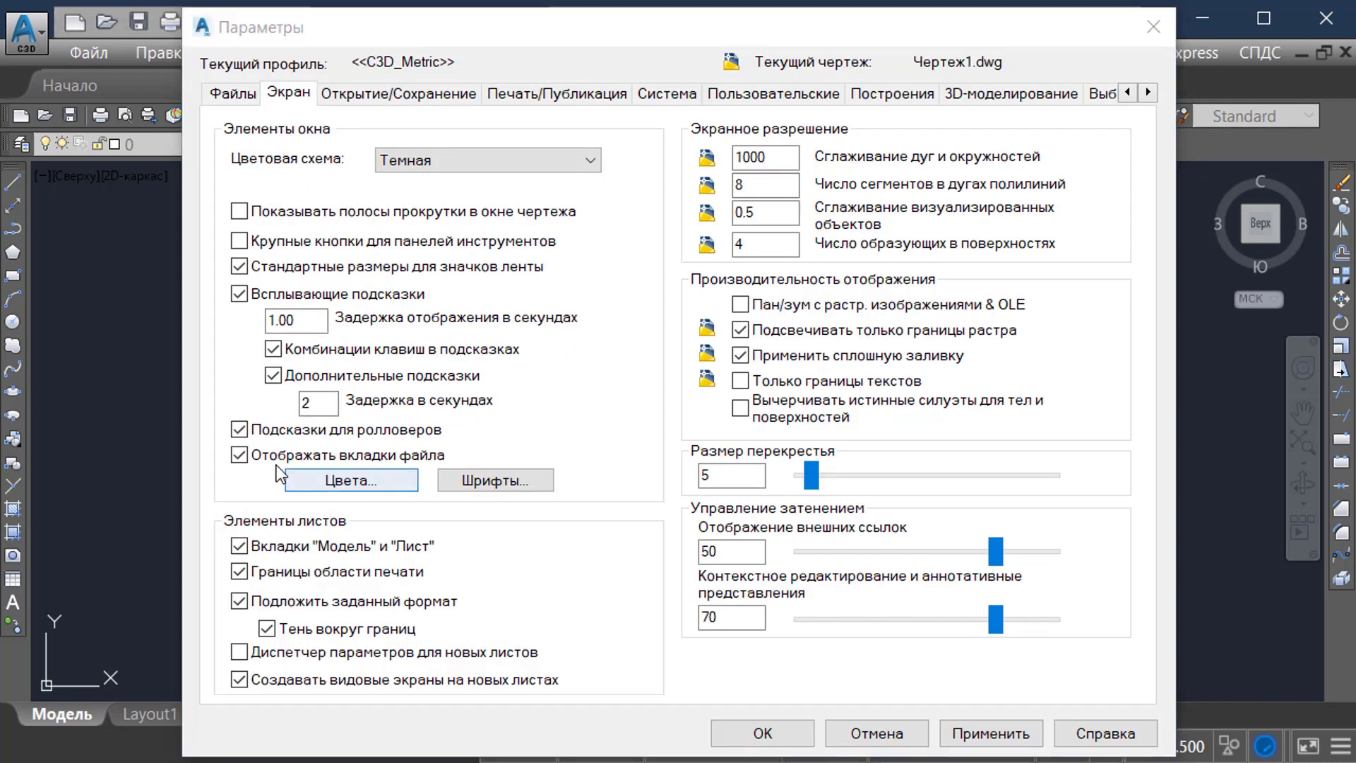
{"action": "left_click", "coordinate": [239, 456]}
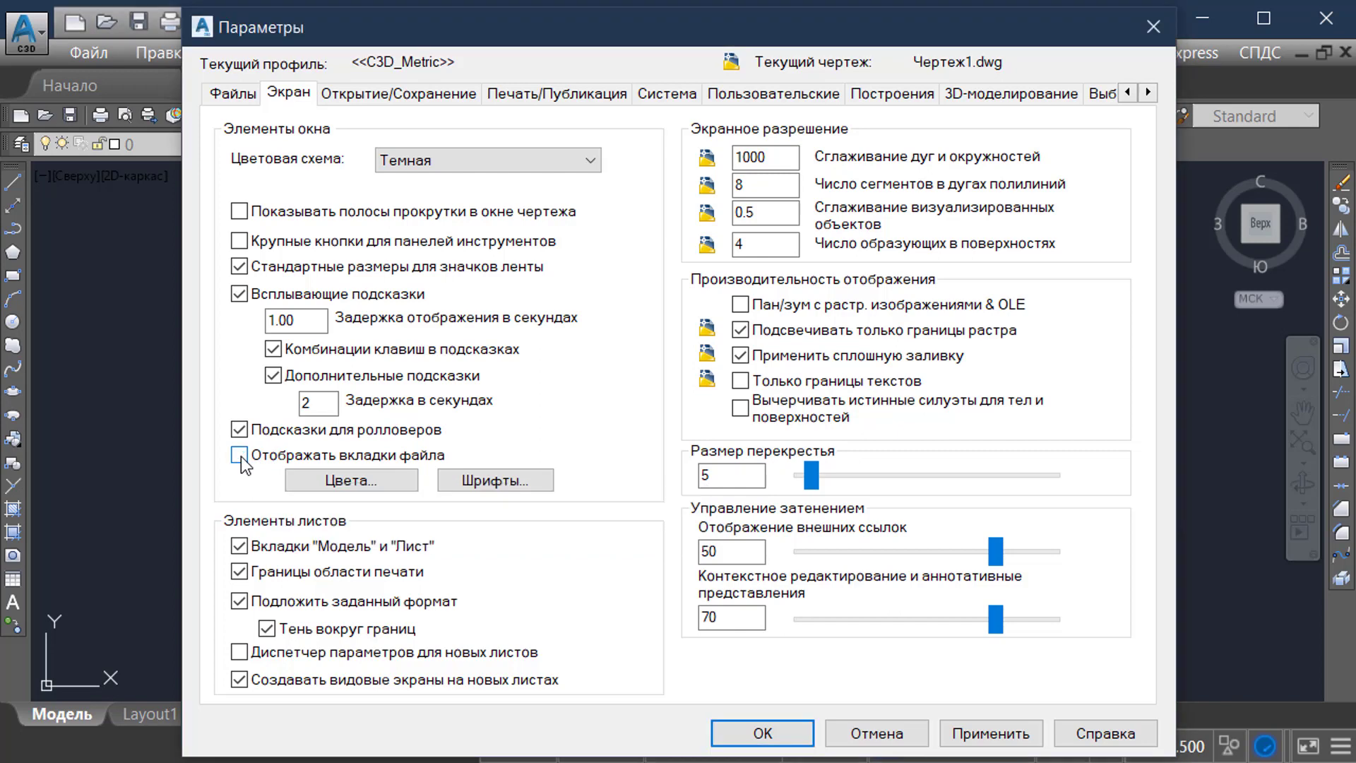
{"action": "left_click", "coordinate": [777, 731]}
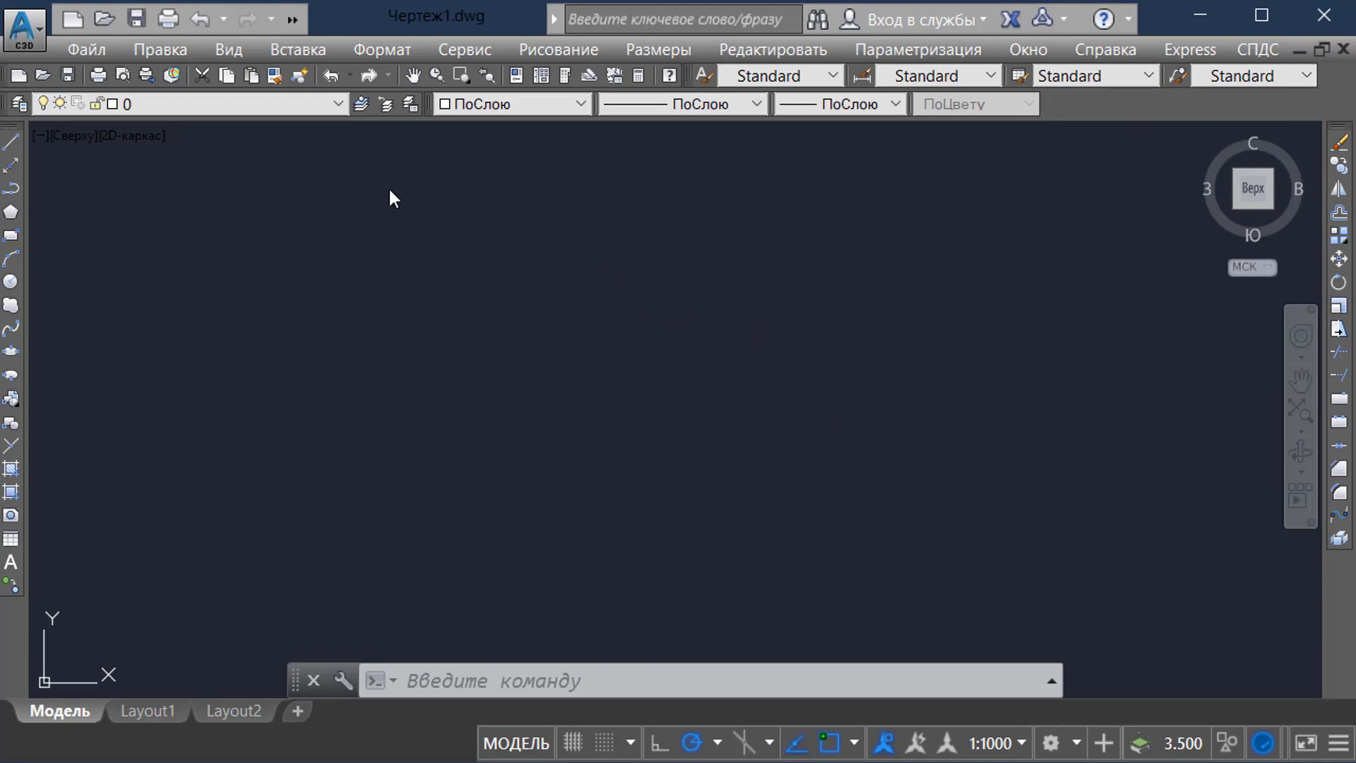
Save the current interface layout as a workspace named Классичекий Auta CAD.
{"action": "left_click", "coordinate": [1069, 745]}
{"action": "left_click", "coordinate": [1104, 699]}
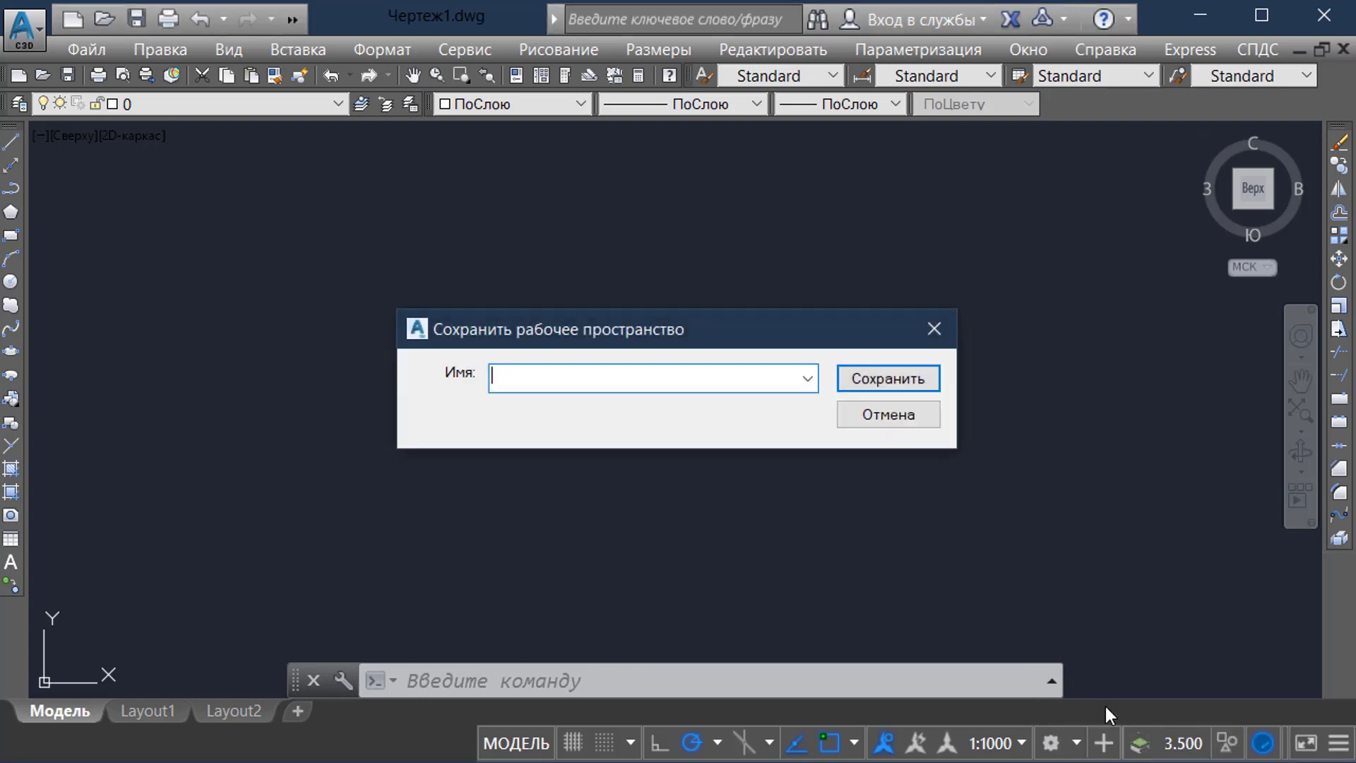
{"action": "type", "text": "Классический А"}
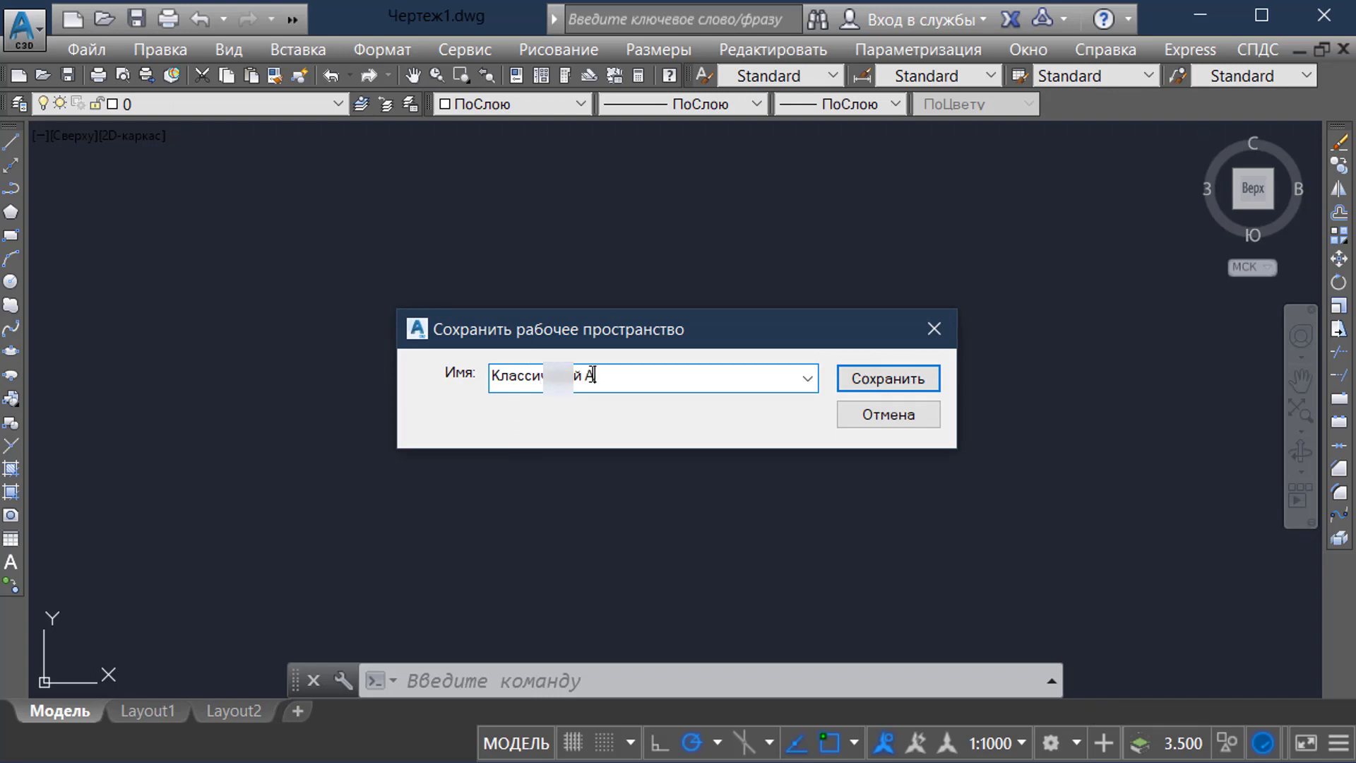
{"action": "type", "text": "uta CAD"}
{"action": "left_click", "coordinate": [879, 386]}
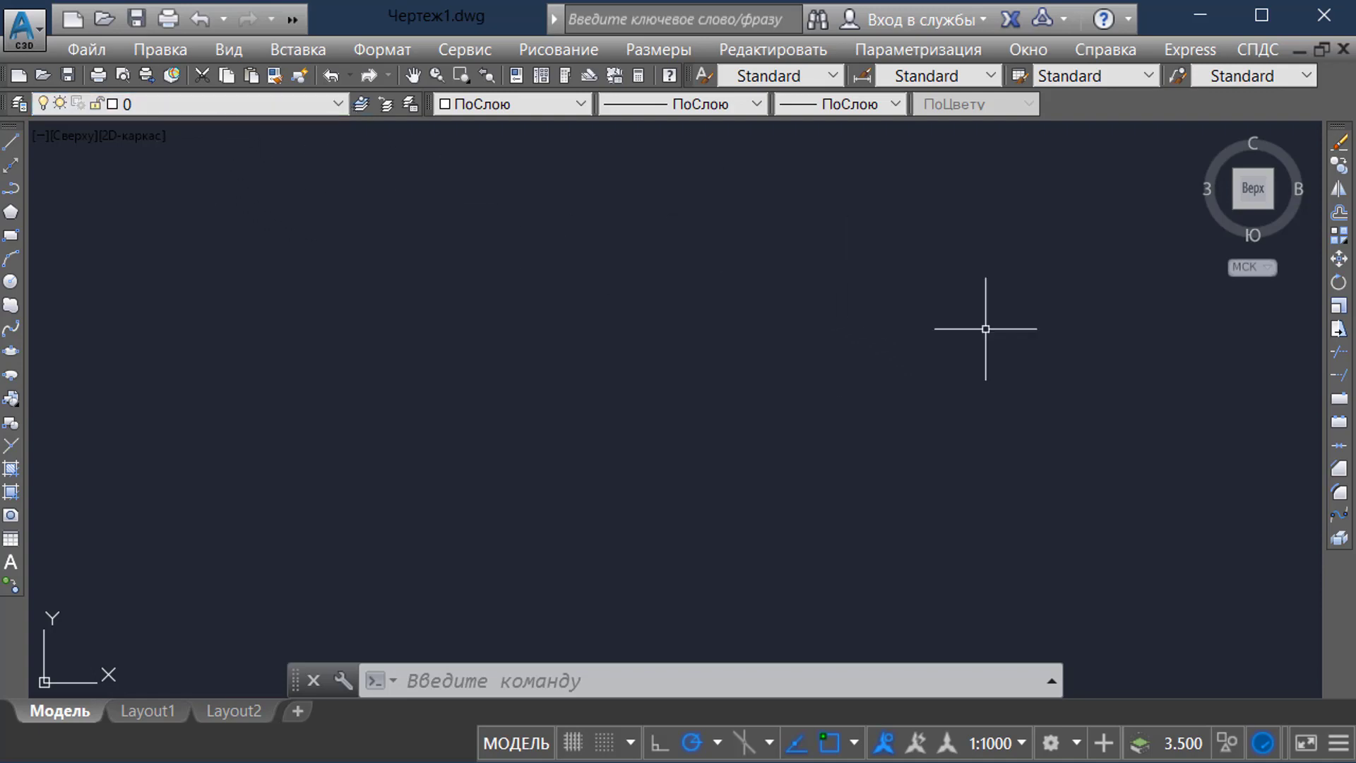
Switch to the Рисование и аннотации workspace and return to the Классичекий Auta CAD workspace.
{"action": "left_click", "coordinate": [1069, 747]}
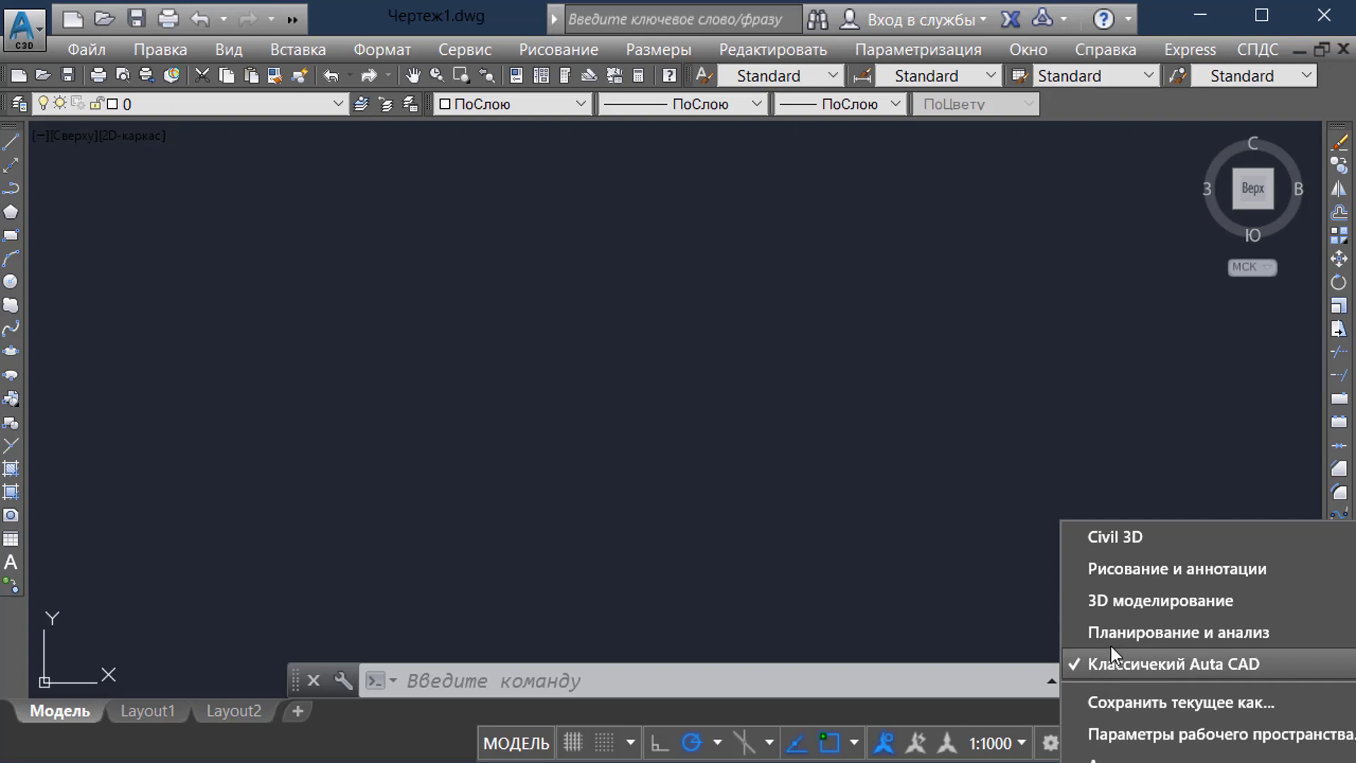
{"action": "left_click", "coordinate": [1124, 572]}
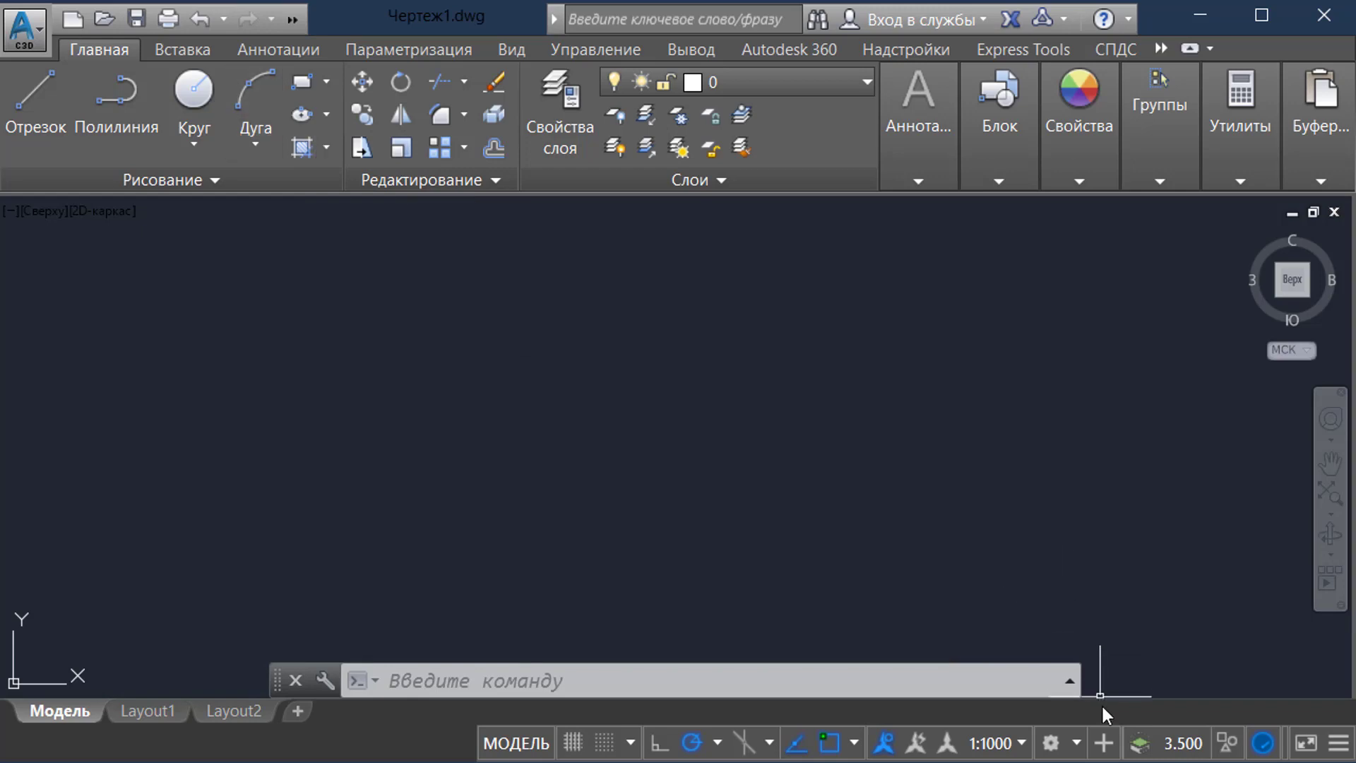
{"action": "left_click", "coordinate": [1046, 741]}
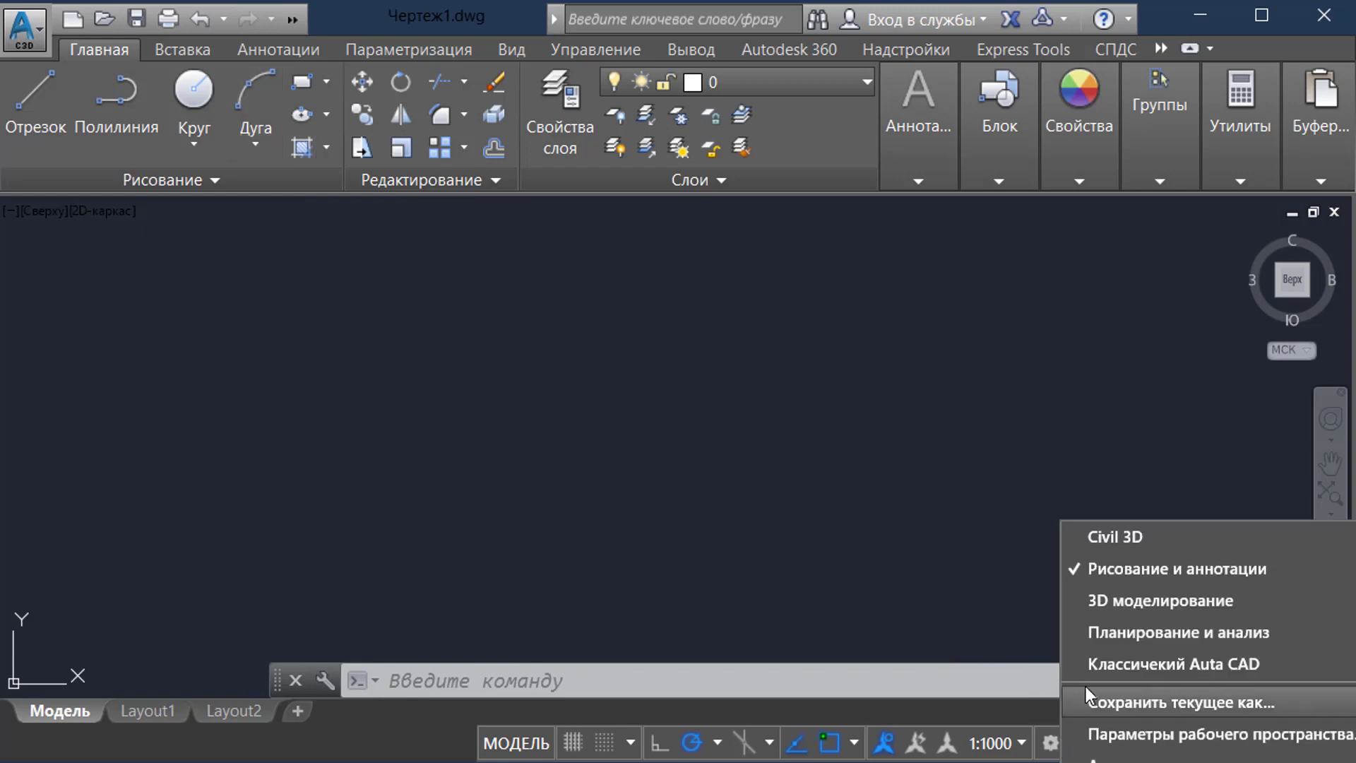
{"action": "left_click", "coordinate": [1094, 665]}
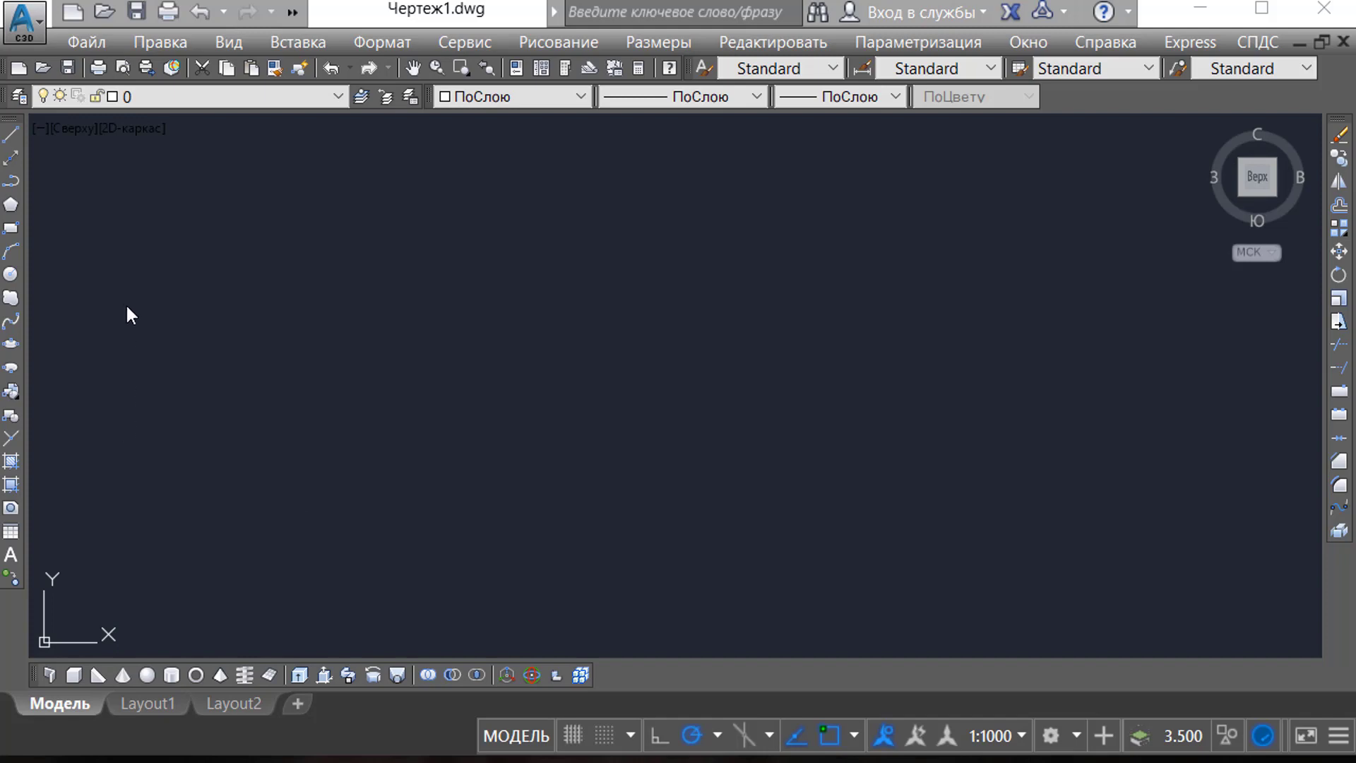
Draw a freehand spline ornament that starts at the upper middle, curls inward into a scroll and sweeps back out toward the lower left.
{"action": "left_click", "coordinate": [15, 324]}
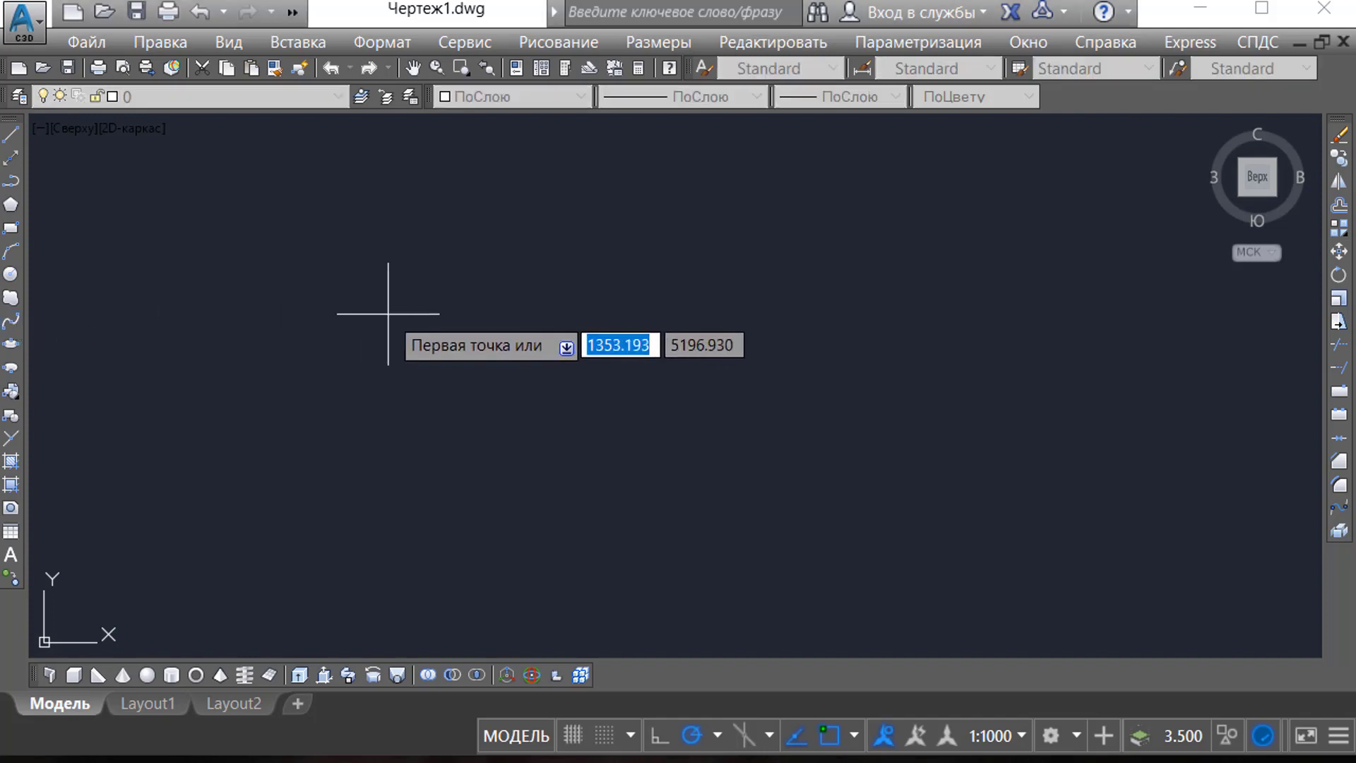
{"action": "left_click", "coordinate": [615, 162]}
{"action": "left_click", "coordinate": [587, 216]}
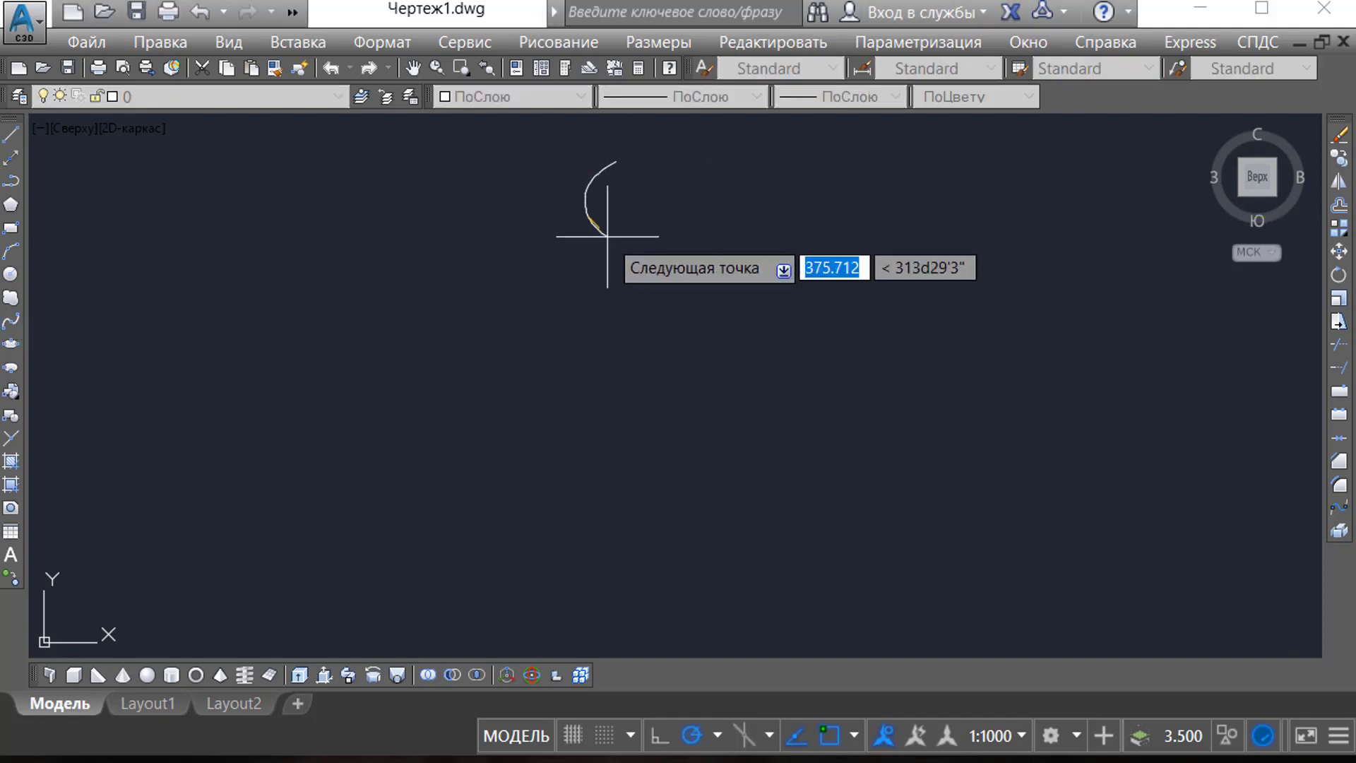
{"action": "left_click", "coordinate": [608, 247]}
{"action": "left_click", "coordinate": [593, 262]}
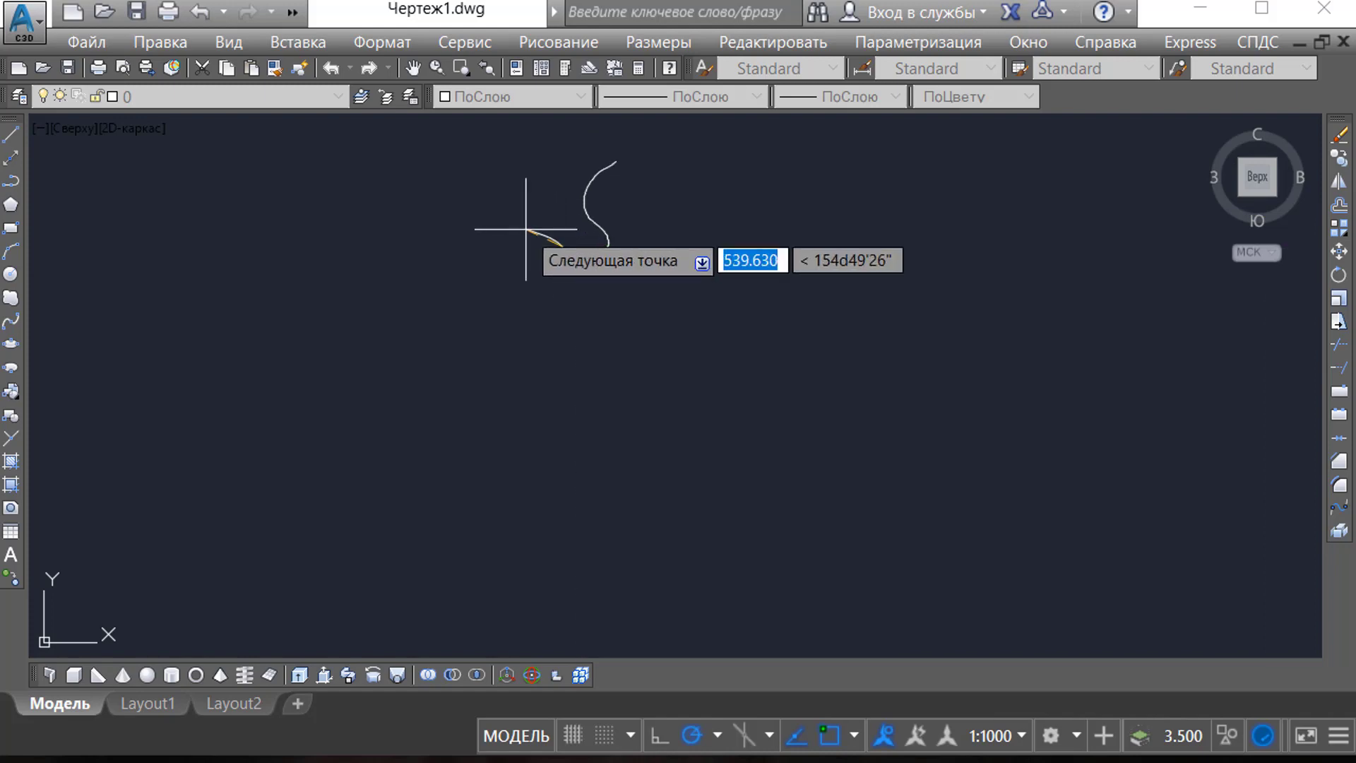
{"action": "left_click", "coordinate": [496, 228]}
{"action": "left_click", "coordinate": [457, 255]}
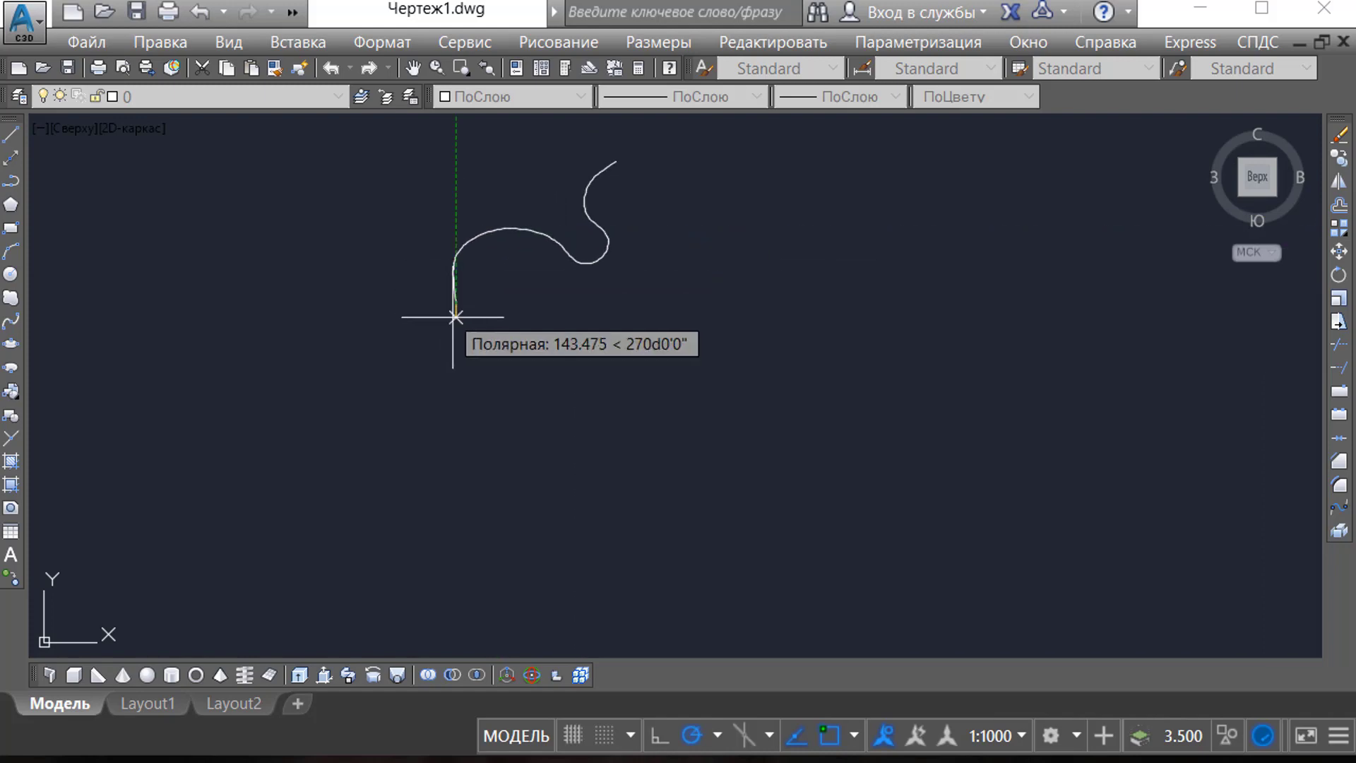
{"action": "left_click", "coordinate": [478, 342]}
{"action": "left_click", "coordinate": [543, 343]}
{"action": "left_click", "coordinate": [534, 305]}
{"action": "left_click", "coordinate": [500, 308]}
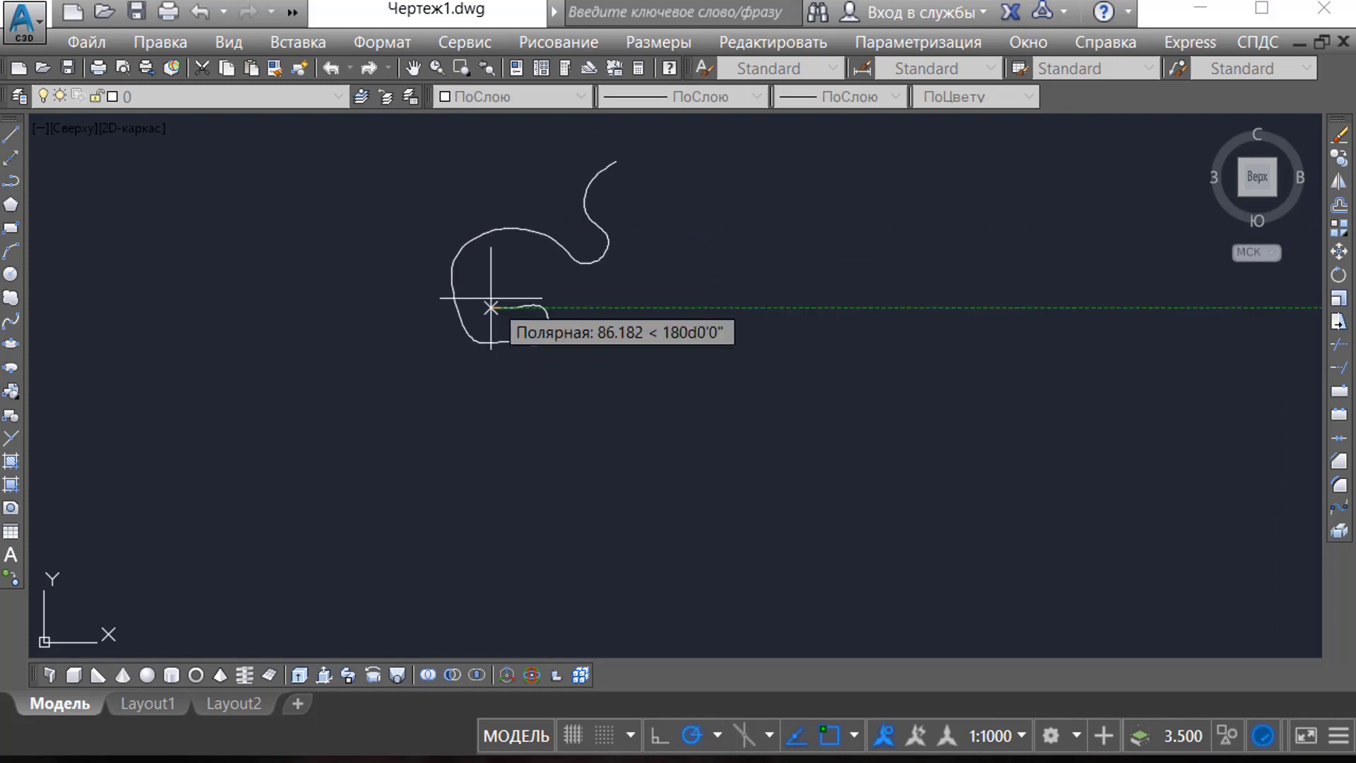
{"action": "left_click", "coordinate": [488, 288]}
{"action": "left_click", "coordinate": [529, 270]}
{"action": "left_click", "coordinate": [571, 296]}
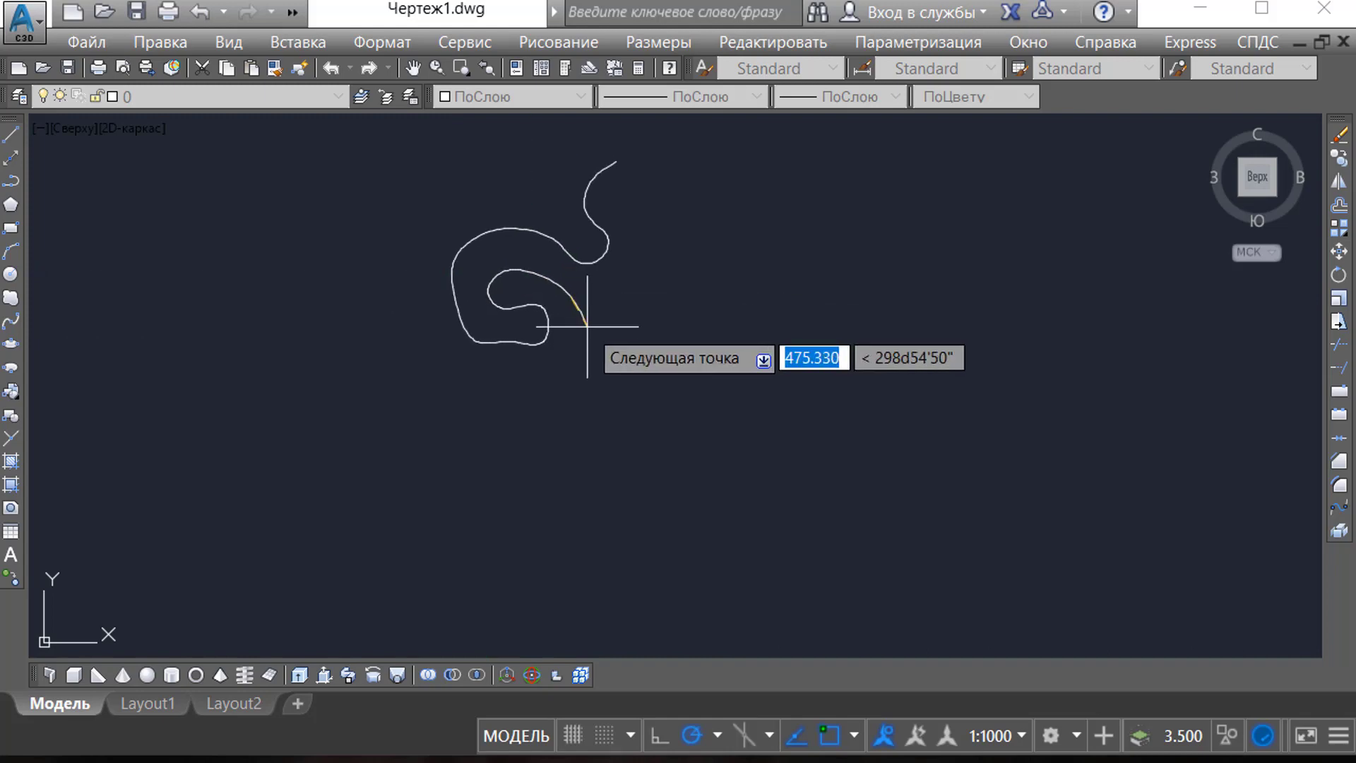
{"action": "left_click", "coordinate": [587, 328]}
{"action": "left_click", "coordinate": [588, 357]}
{"action": "left_click", "coordinate": [549, 377]}
{"action": "left_click", "coordinate": [495, 377]}
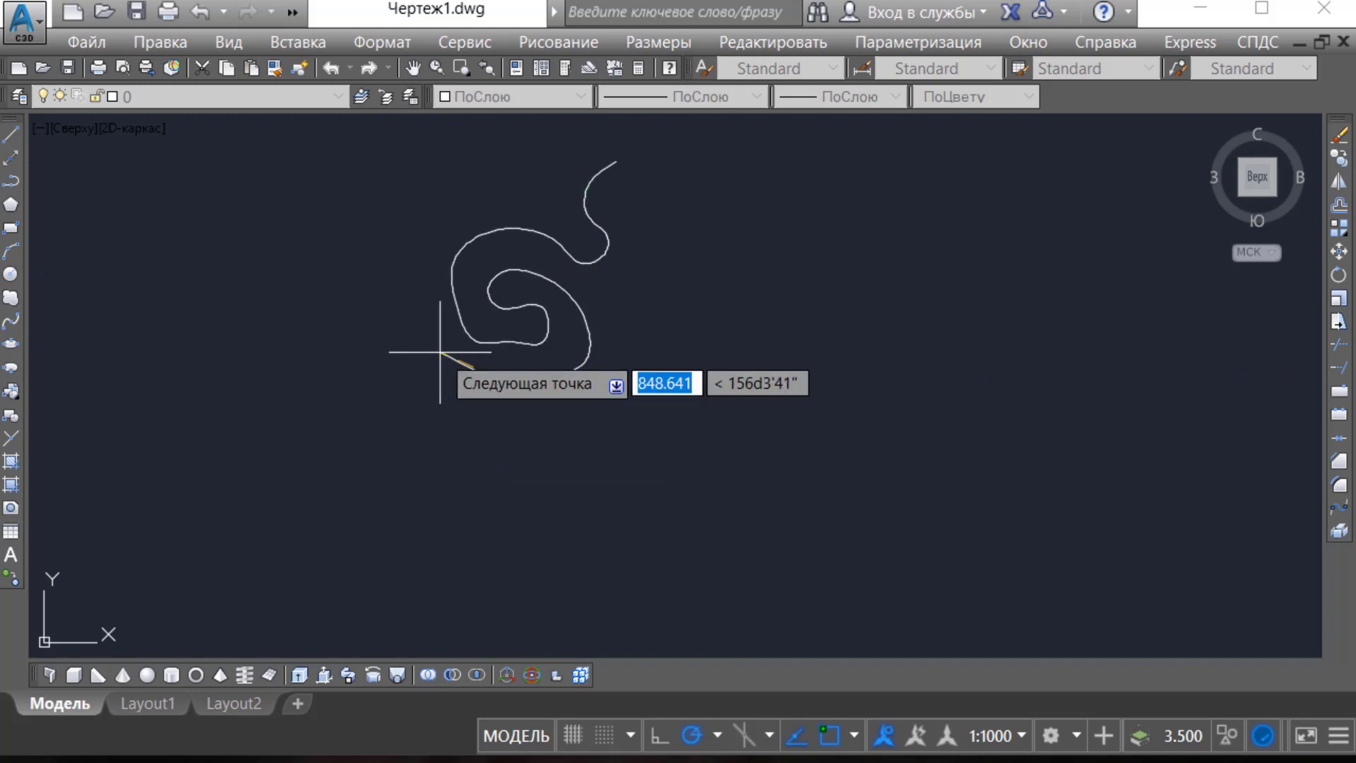
{"action": "left_click", "coordinate": [438, 350]}
{"action": "left_click", "coordinate": [420, 319]}
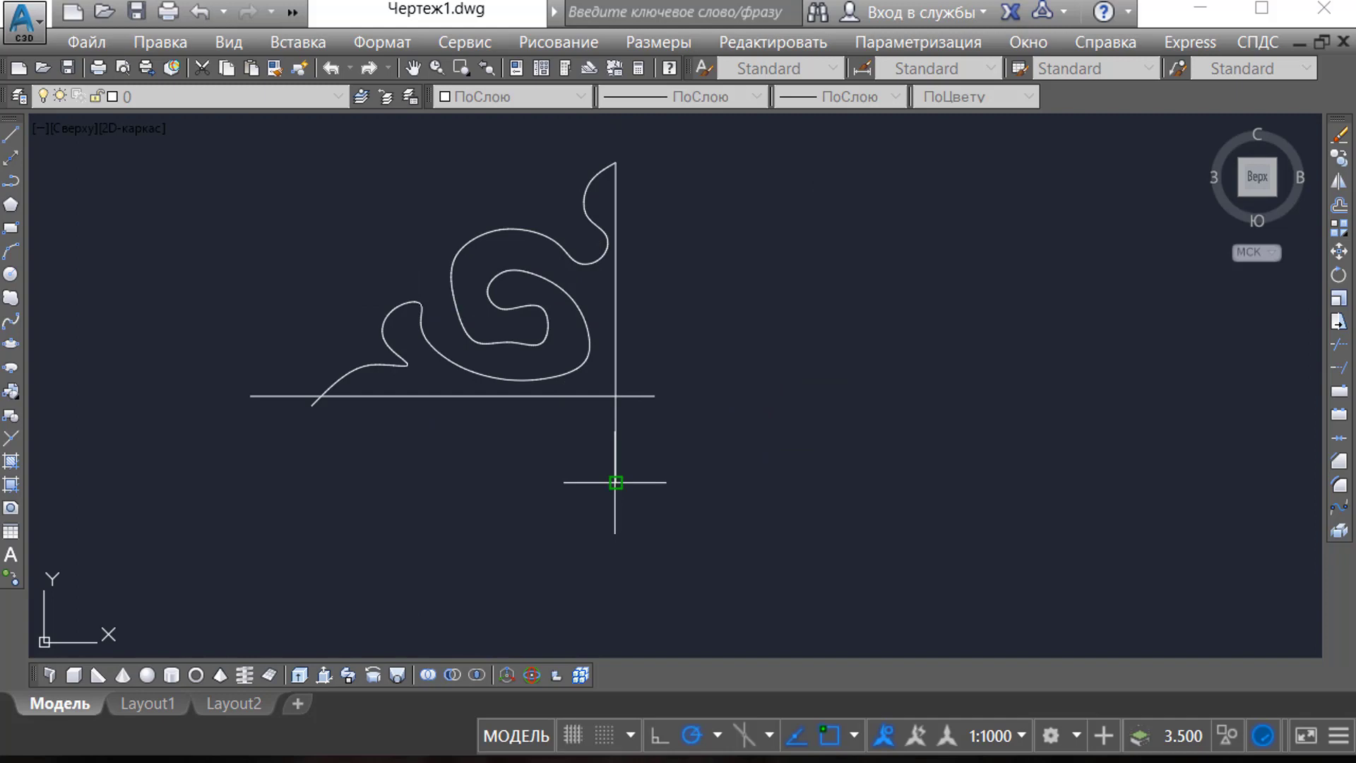
Shift the fit point on the ornament's upper curl slightly away from the vertical guide line.
{"action": "scroll", "coordinate": [605, 233], "scroll_direction": "up", "scroll_amount": 5}
{"action": "left_click", "coordinate": [605, 233]}
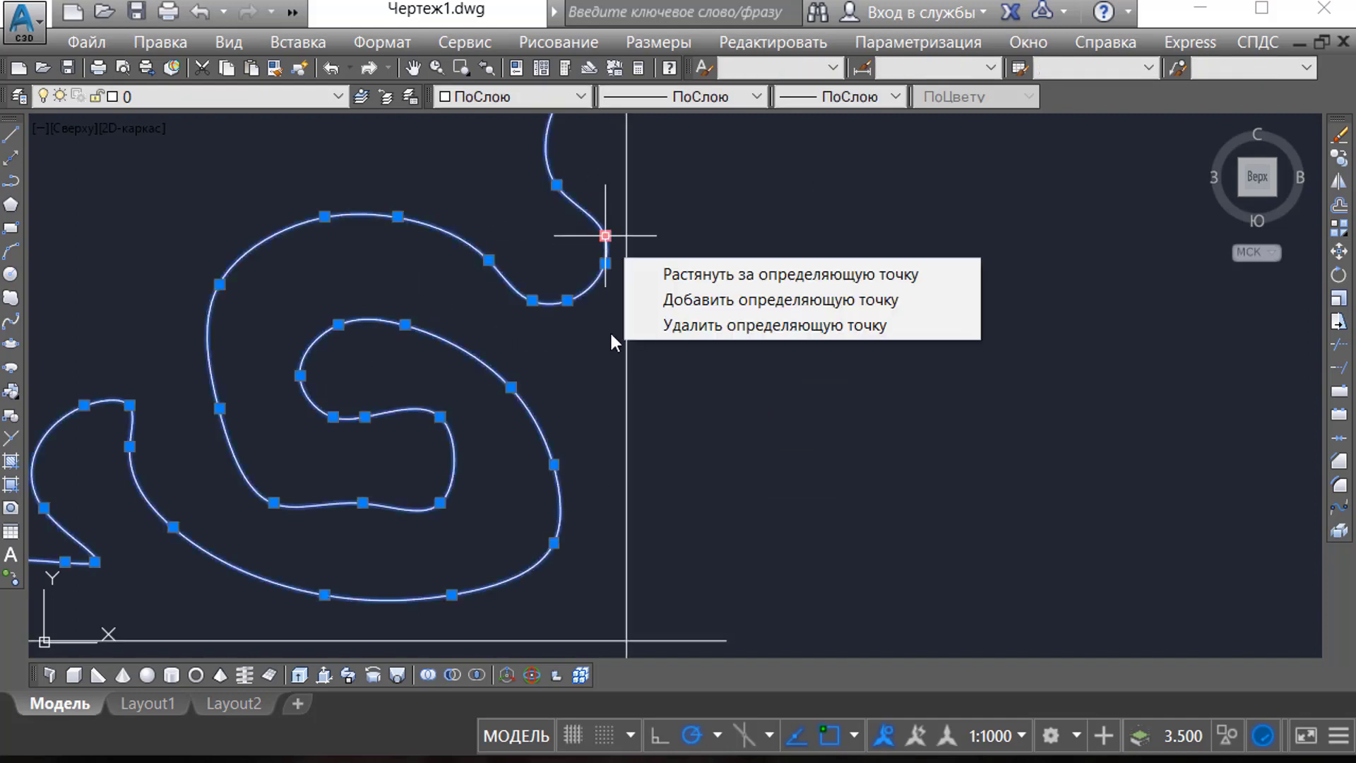
{"action": "key", "text": "Escape"}
Reshape the ornament's lower-left curl by pulling its inner tip closer to the horizontal guide line beneath the scroll.
{"action": "scroll", "coordinate": [732, 391], "scroll_direction": "down", "scroll_amount": 3}
{"action": "left_click", "coordinate": [10, 321]}
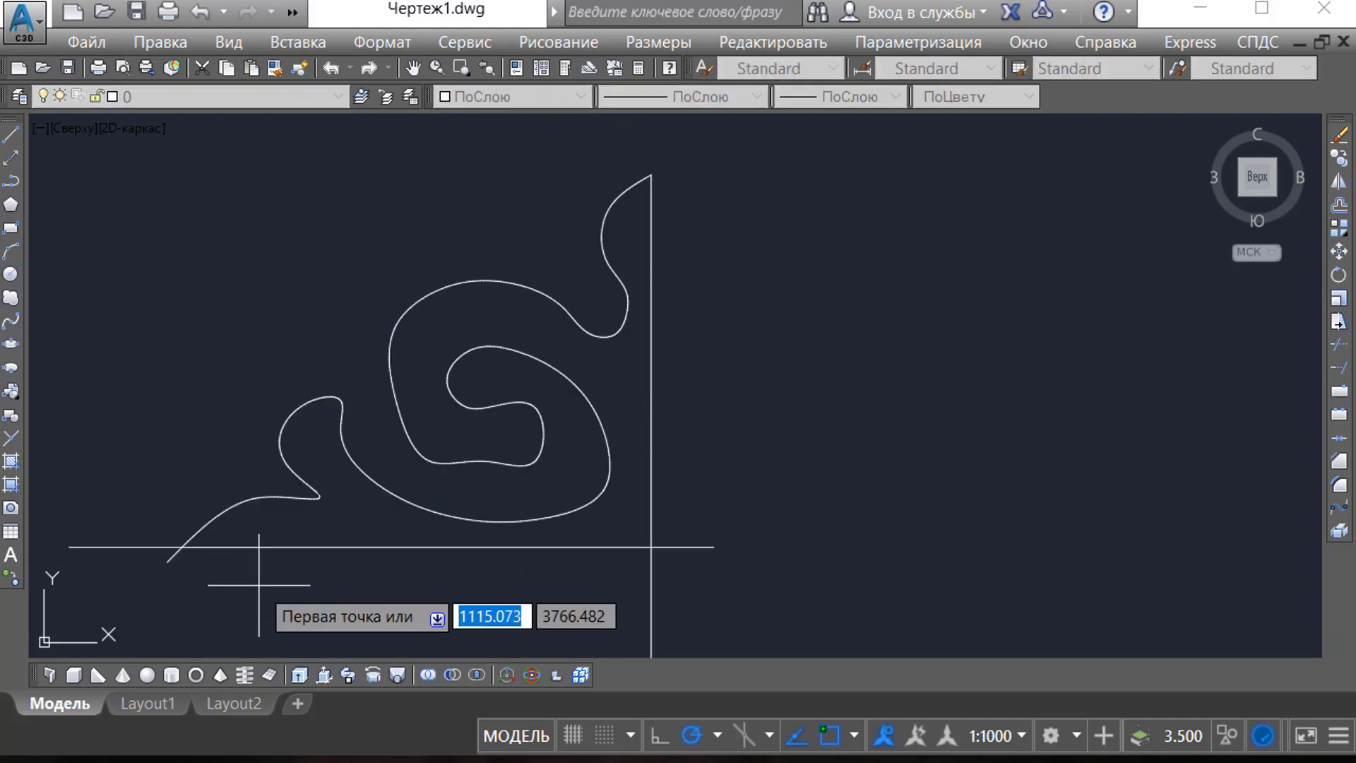
{"action": "key", "text": "Escape"}
{"action": "left_click", "coordinate": [387, 496]}
{"action": "left_click", "coordinate": [1338, 321]}
{"action": "left_click", "coordinate": [915, 439]}
{"action": "left_click", "coordinate": [886, 462]}
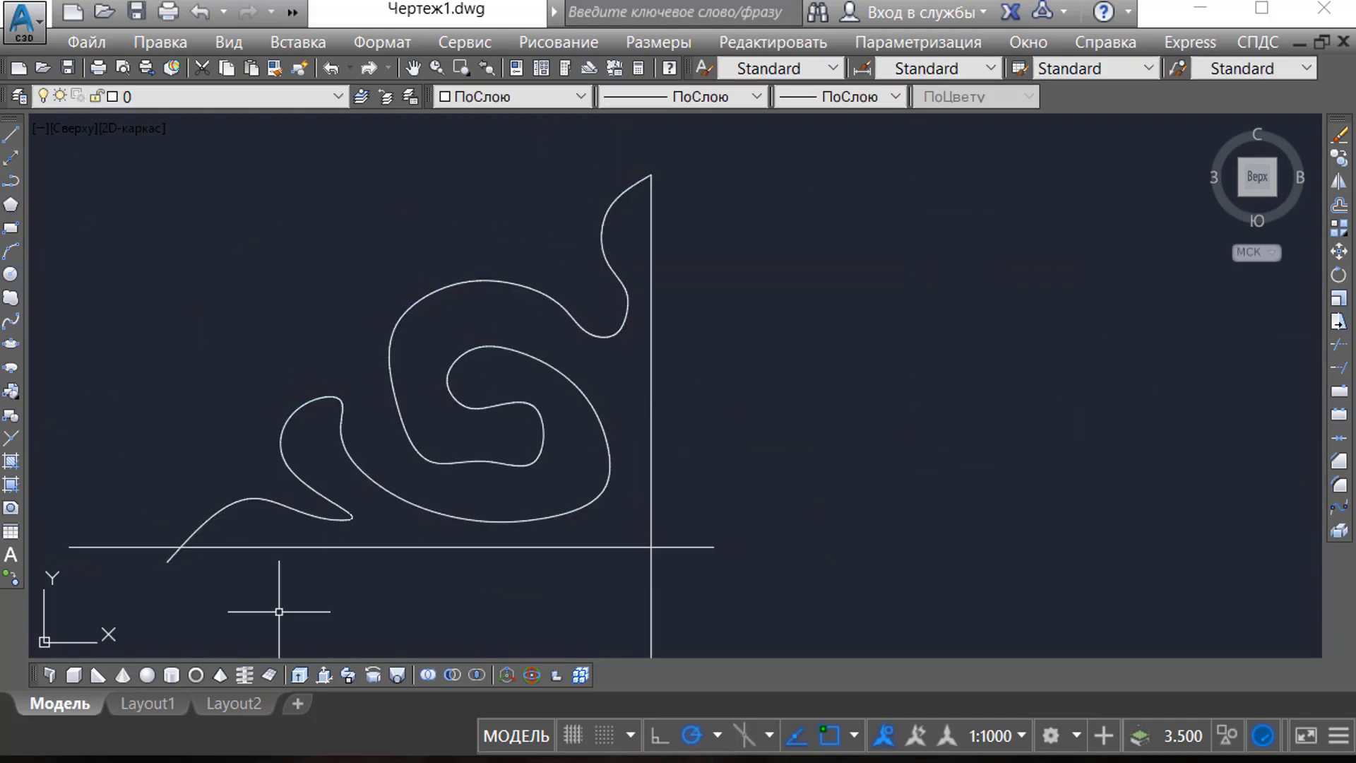
{"action": "left_click", "coordinate": [388, 490]}
{"action": "key", "text": "Escape"}
Tighten the scroll's lower-right bend and draw a short curved spline across the corner where the two guide lines cross.
{"action": "left_click", "coordinate": [11, 321]}
{"action": "left_click", "coordinate": [534, 584]}
{"action": "left_click", "coordinate": [623, 525]}
{"action": "left_click", "coordinate": [686, 407]}
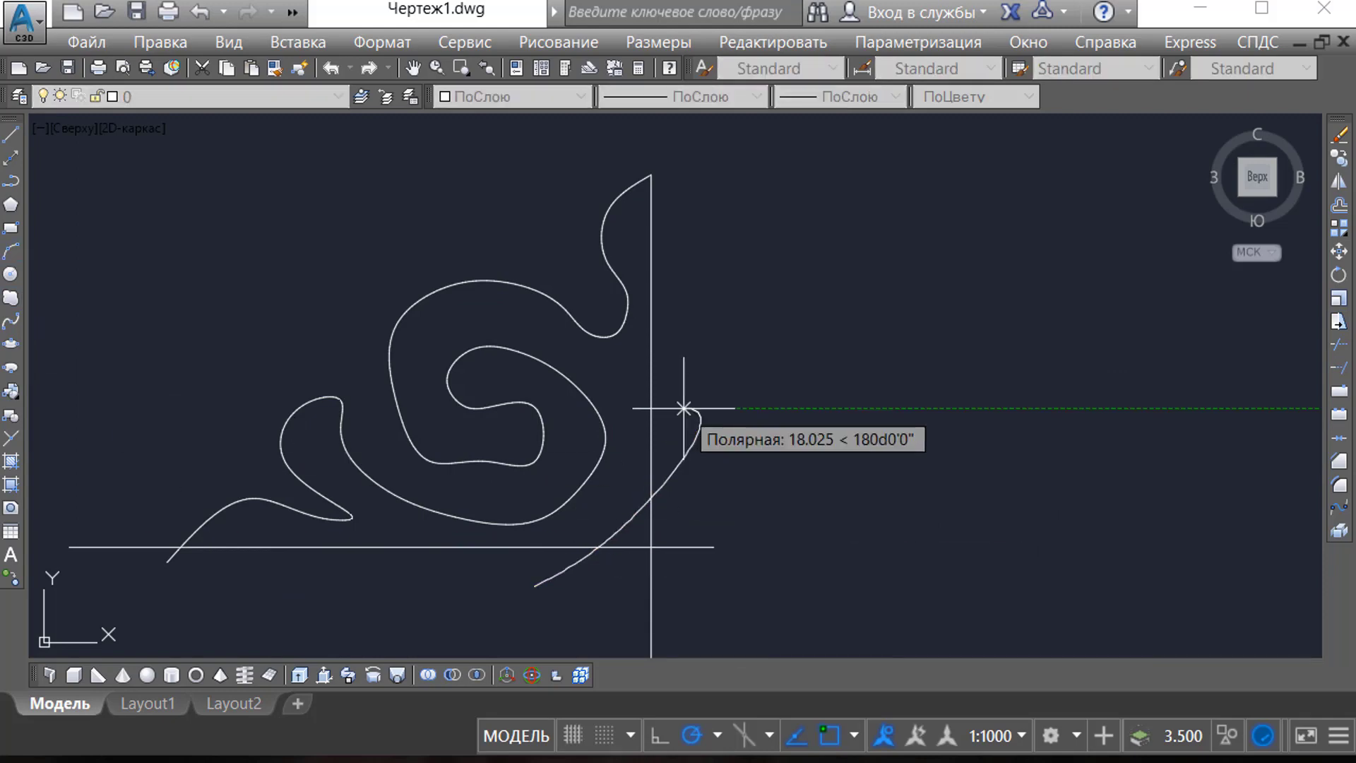
{"action": "key", "text": "Return"}
{"action": "left_click", "coordinate": [622, 525]}
{"action": "left_click", "coordinate": [622, 513]}
Trim the spline ends and guide lines that extend past the intersection of the horizontal and vertical guide lines.
{"action": "key", "text": "ctrl+a"}
{"action": "left_click", "coordinate": [1338, 344]}
{"action": "scroll", "coordinate": [690, 335], "scroll_direction": "down", "scroll_amount": 2}
{"action": "left_click", "coordinate": [709, 474]}
{"action": "left_click", "coordinate": [474, 424]}
{"action": "scroll", "coordinate": [766, 407], "scroll_direction": "up", "scroll_amount": 1}
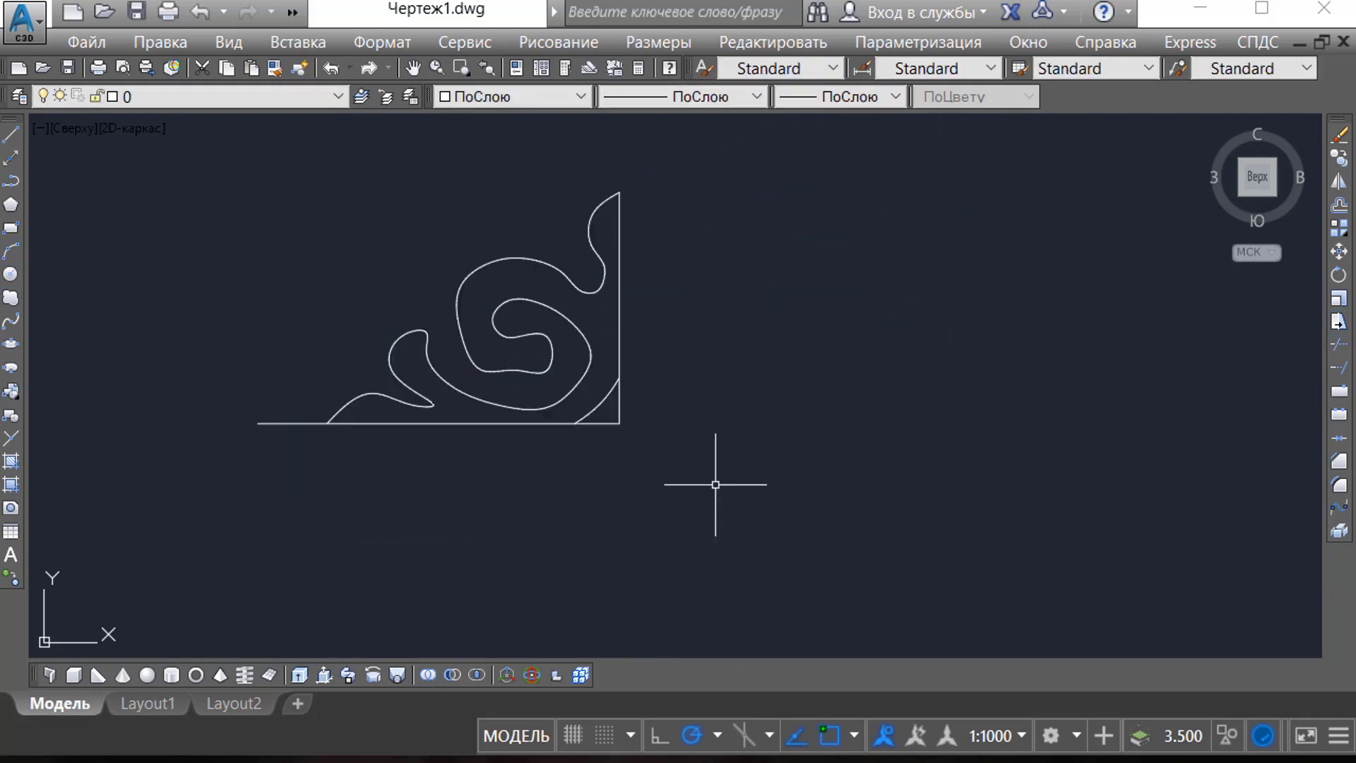
Delete the vertical and horizontal guide lines, leaving only the ornament's splines.
{"action": "left_click", "coordinate": [619, 399]}
{"action": "left_click", "coordinate": [593, 423]}
{"action": "key", "text": "Delete"}
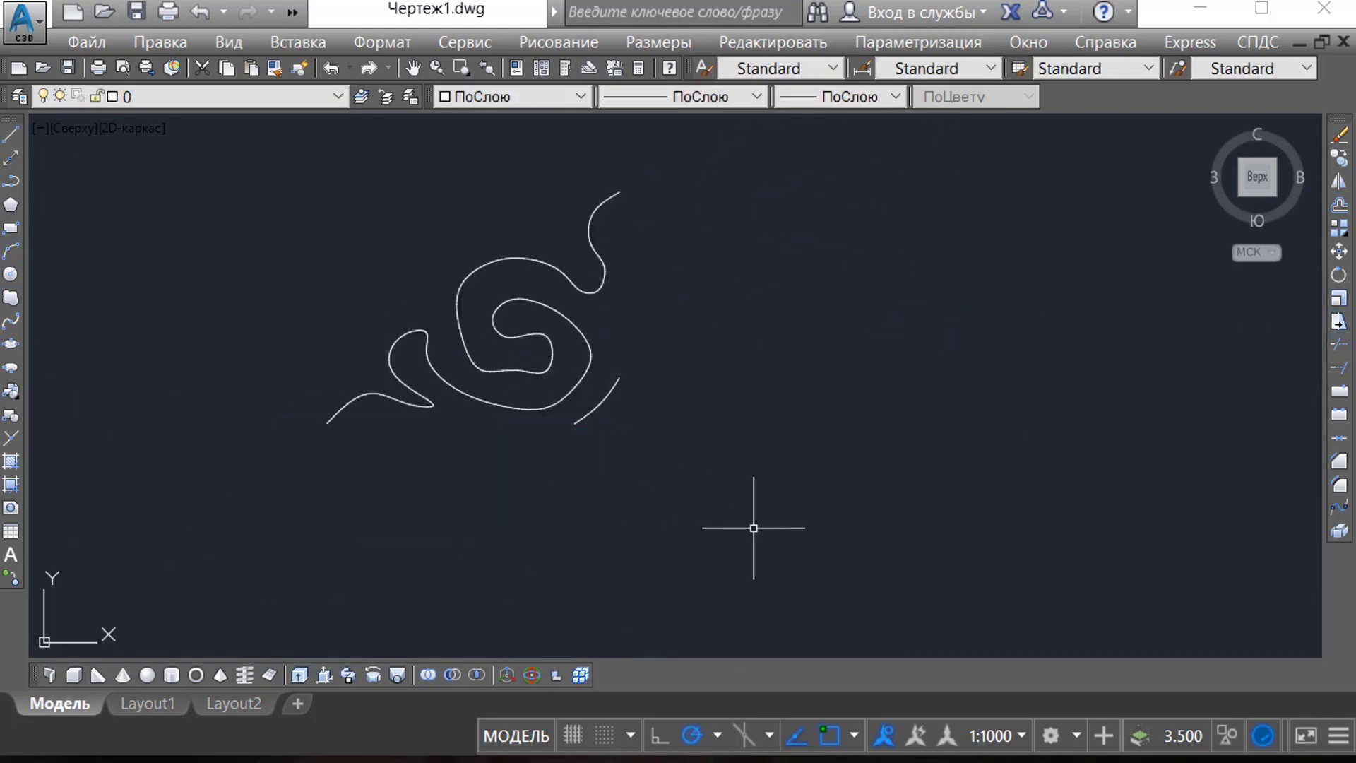
Mirror all splines about the vertical axis through the ornament's upper tip and the corner curve's upper end, keeping the source objects.
{"action": "scroll", "coordinate": [750, 529], "scroll_direction": "down", "scroll_amount": 2}
{"action": "key", "text": "ctrl+a"}
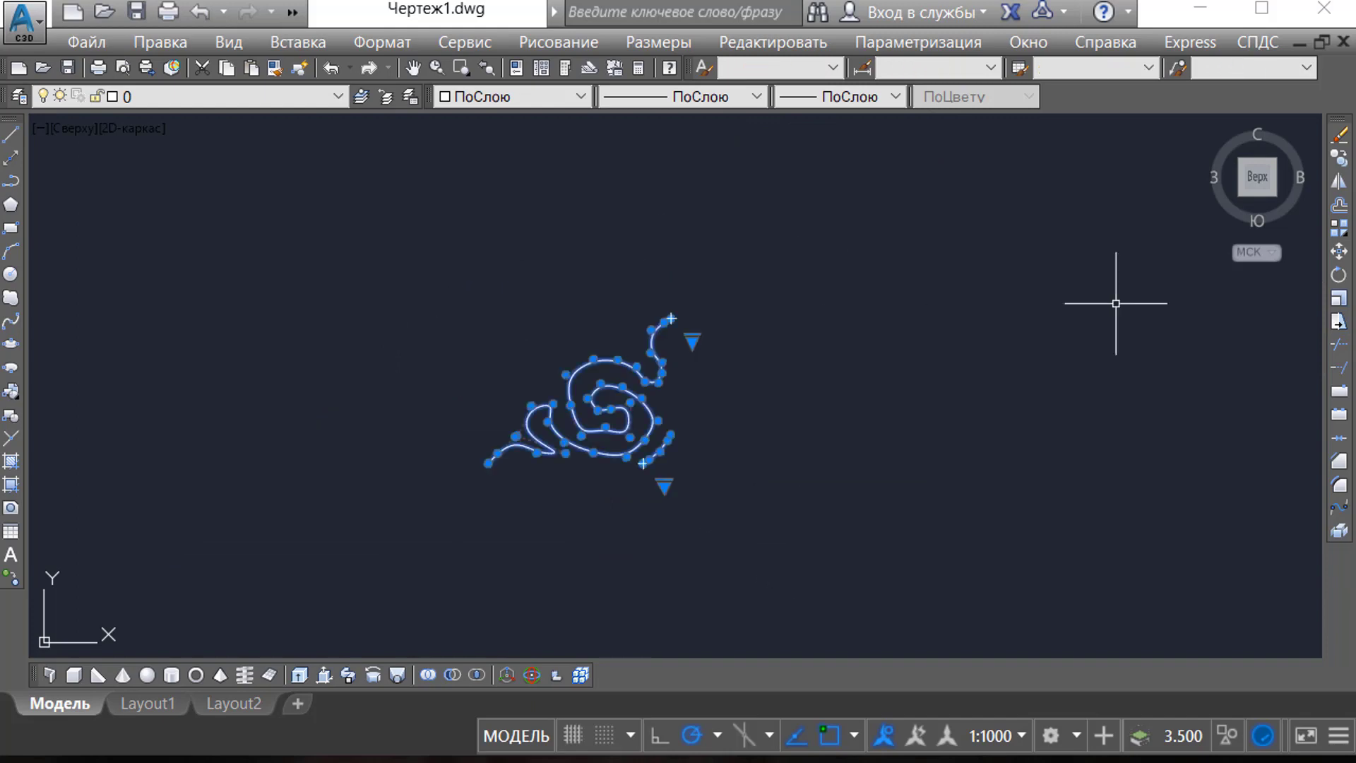
{"action": "left_click", "coordinate": [1339, 180]}
{"action": "scroll", "coordinate": [696, 317], "scroll_direction": "up", "scroll_amount": 3}
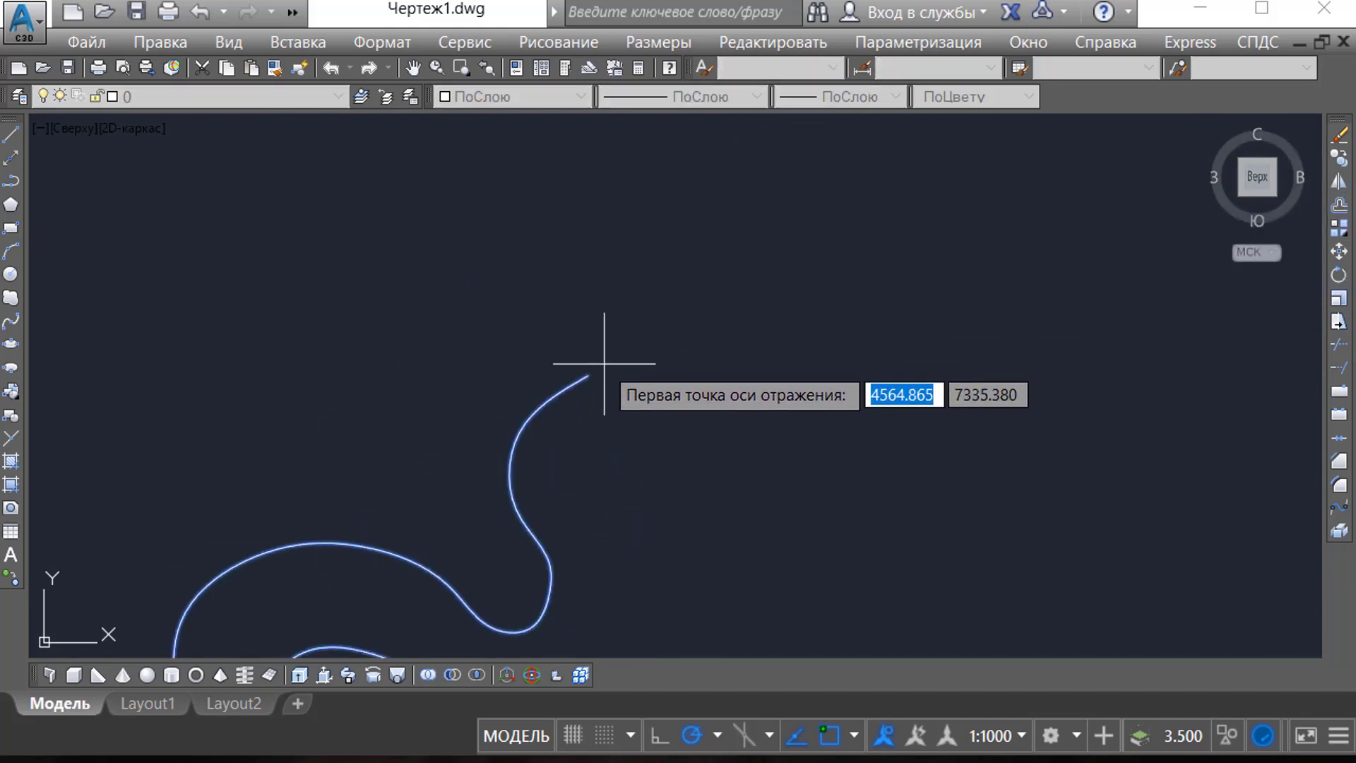
{"action": "left_click", "coordinate": [585, 376]}
{"action": "scroll", "coordinate": [630, 302], "scroll_direction": "down", "scroll_amount": 4}
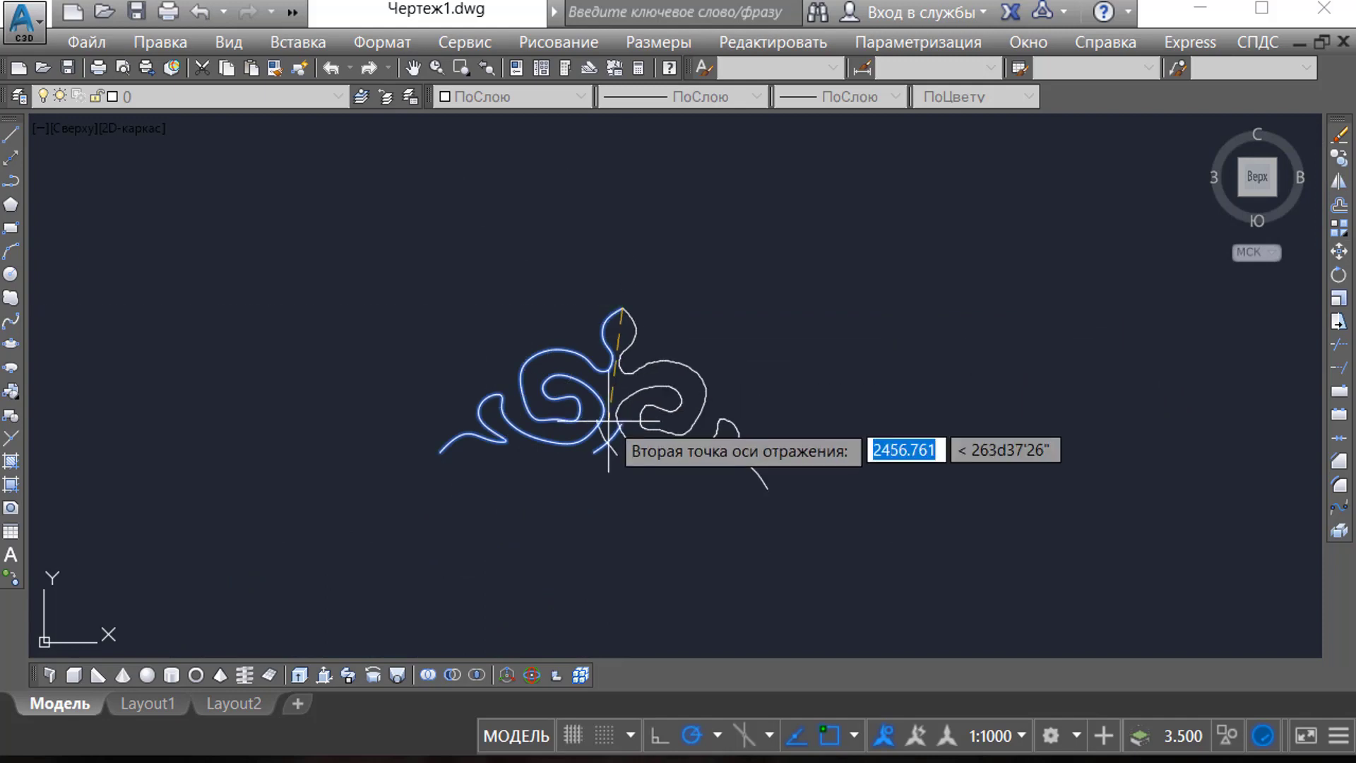
{"action": "scroll", "coordinate": [658, 433], "scroll_direction": "up", "scroll_amount": 5}
{"action": "left_click", "coordinate": [658, 433]}
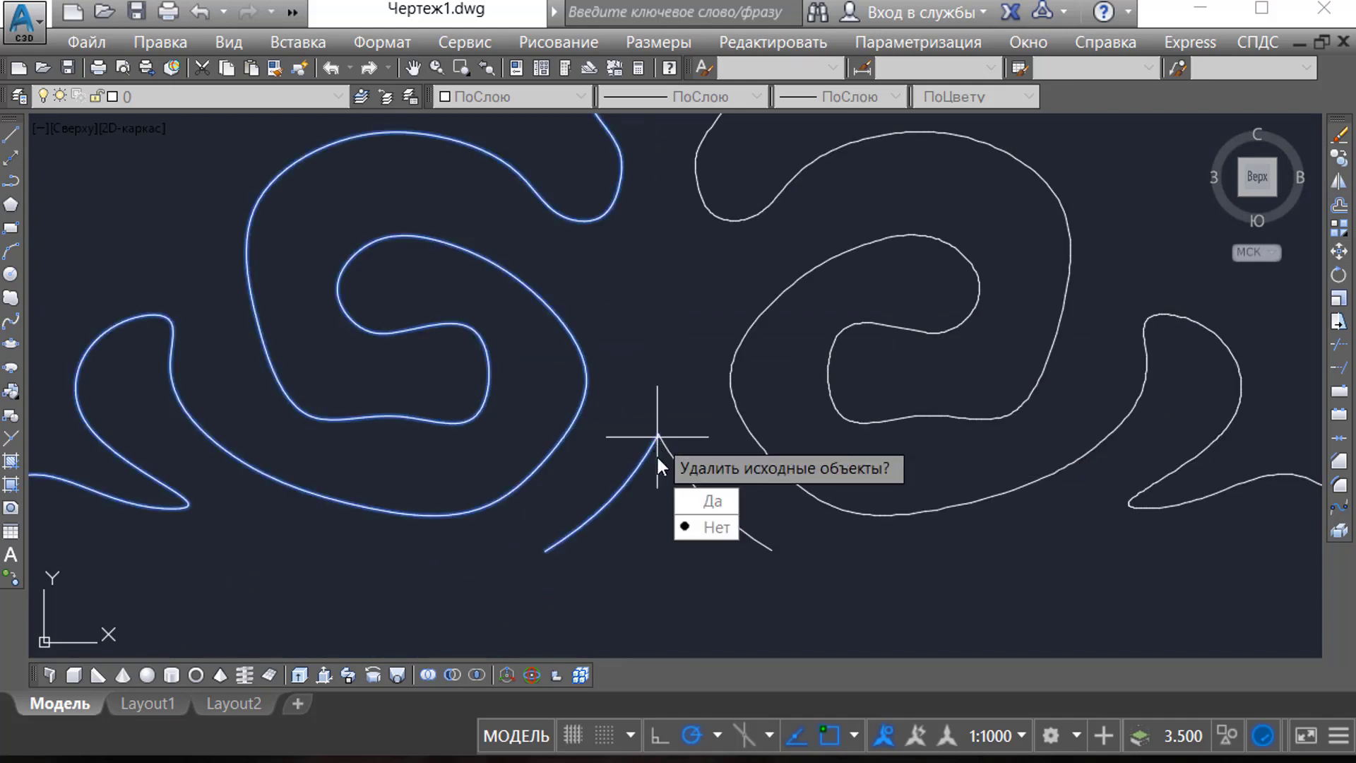
{"action": "left_click", "coordinate": [698, 527]}
Mirror the half ornament downward about the line through its two outer lower ends, keeping the source objects.
{"action": "scroll", "coordinate": [609, 416], "scroll_direction": "down", "scroll_amount": 5}
{"action": "left_click", "coordinate": [862, 535]}
{"action": "left_click", "coordinate": [401, 250]}
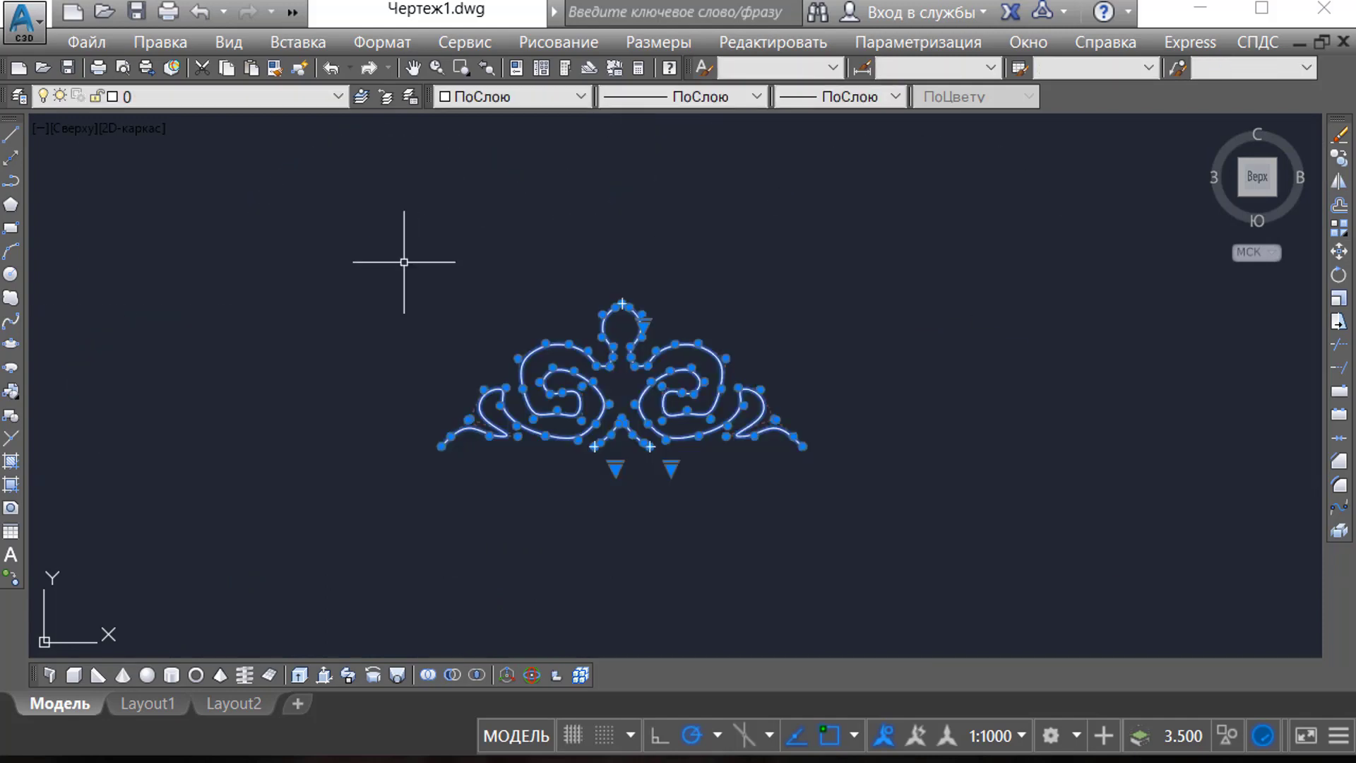
{"action": "left_click", "coordinate": [1338, 180]}
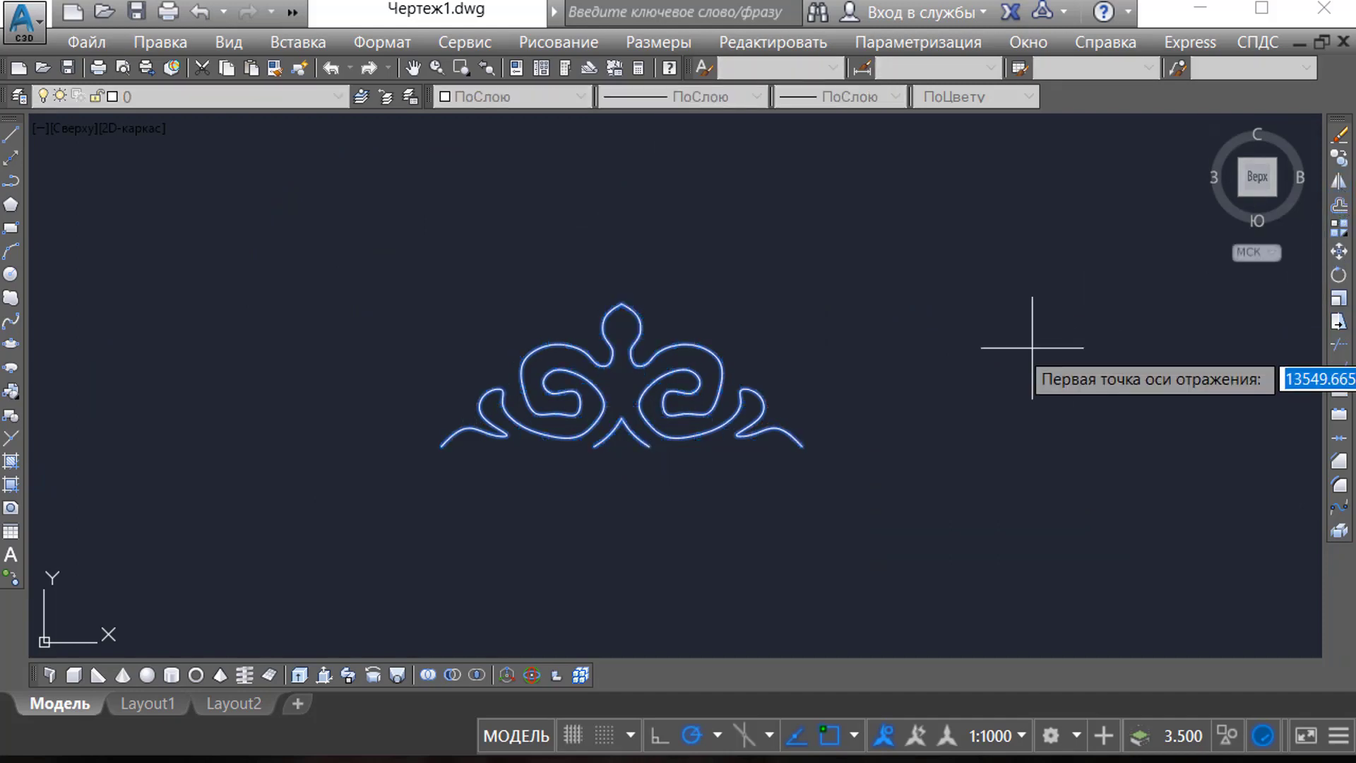
{"action": "left_click", "coordinate": [802, 446]}
{"action": "left_click", "coordinate": [444, 447]}
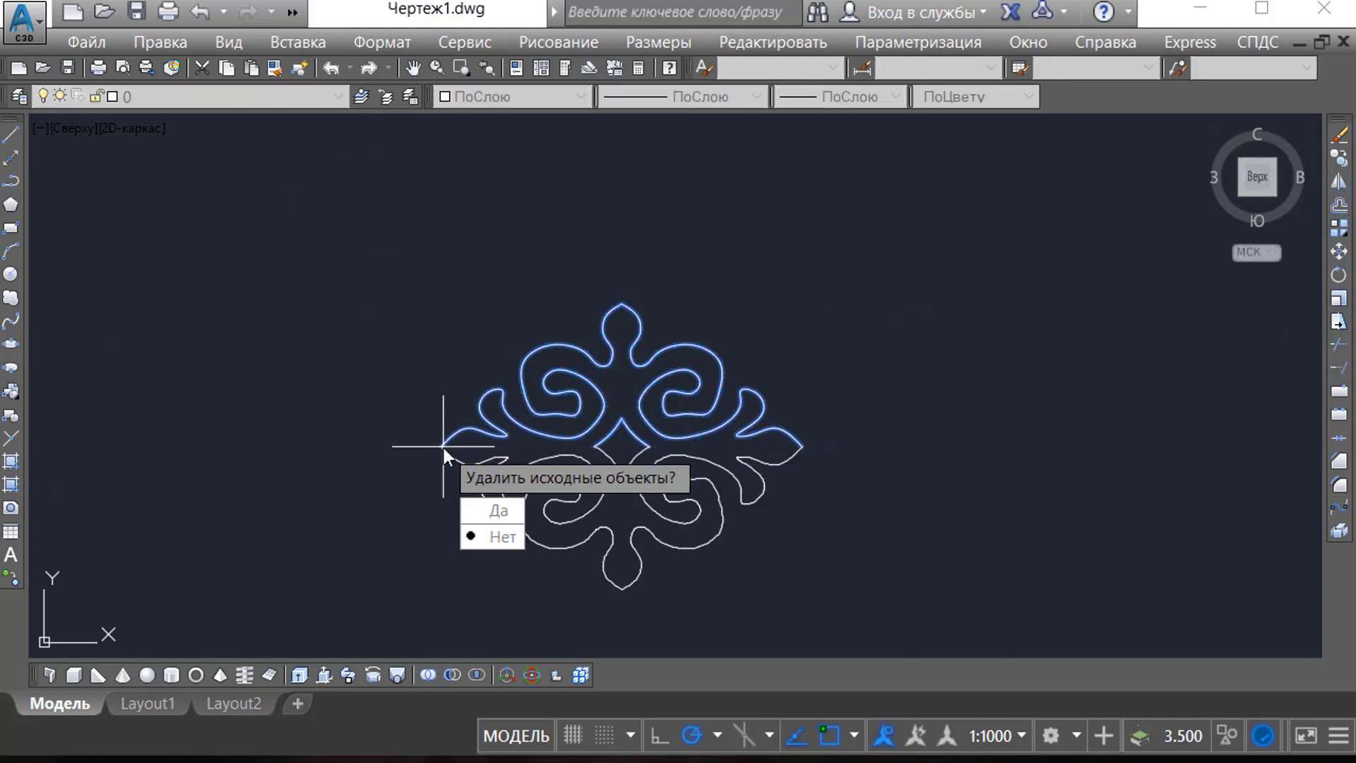
{"action": "key", "text": "Return"}
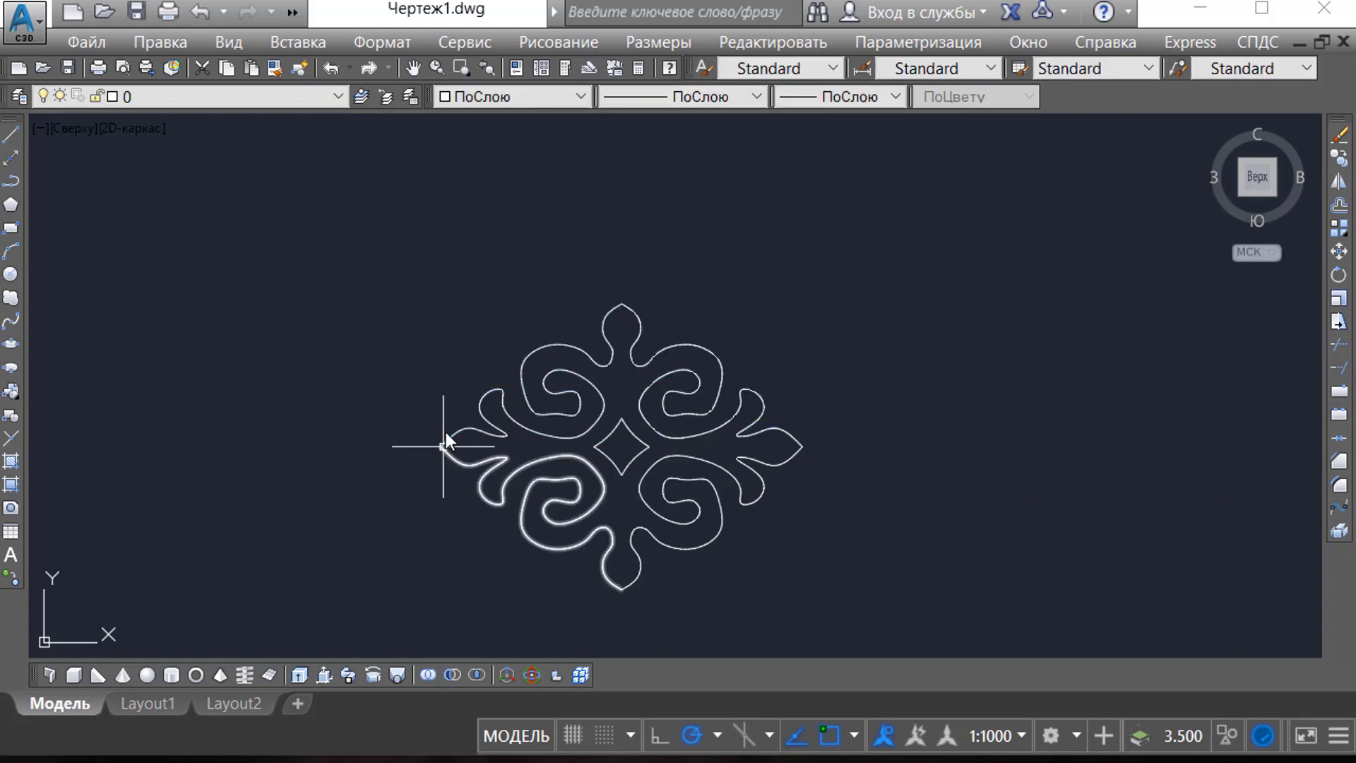
Copy the complete ornament diagonally up to the right so that the copy nests beside the original.
{"action": "scroll", "coordinate": [573, 313], "scroll_direction": "down", "scroll_amount": 2}
{"action": "key", "text": "ctrl+a"}
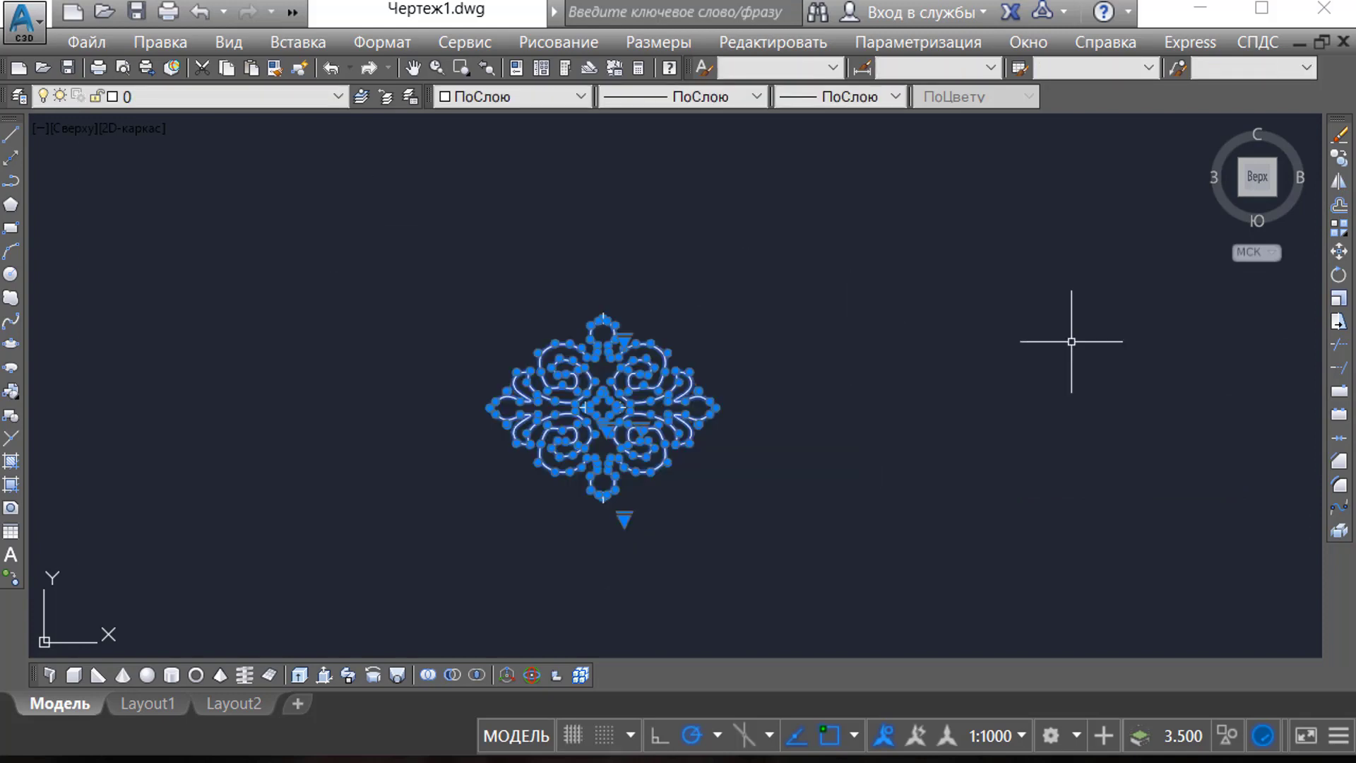
{"action": "left_click", "coordinate": [1339, 157]}
{"action": "left_click", "coordinate": [655, 559]}
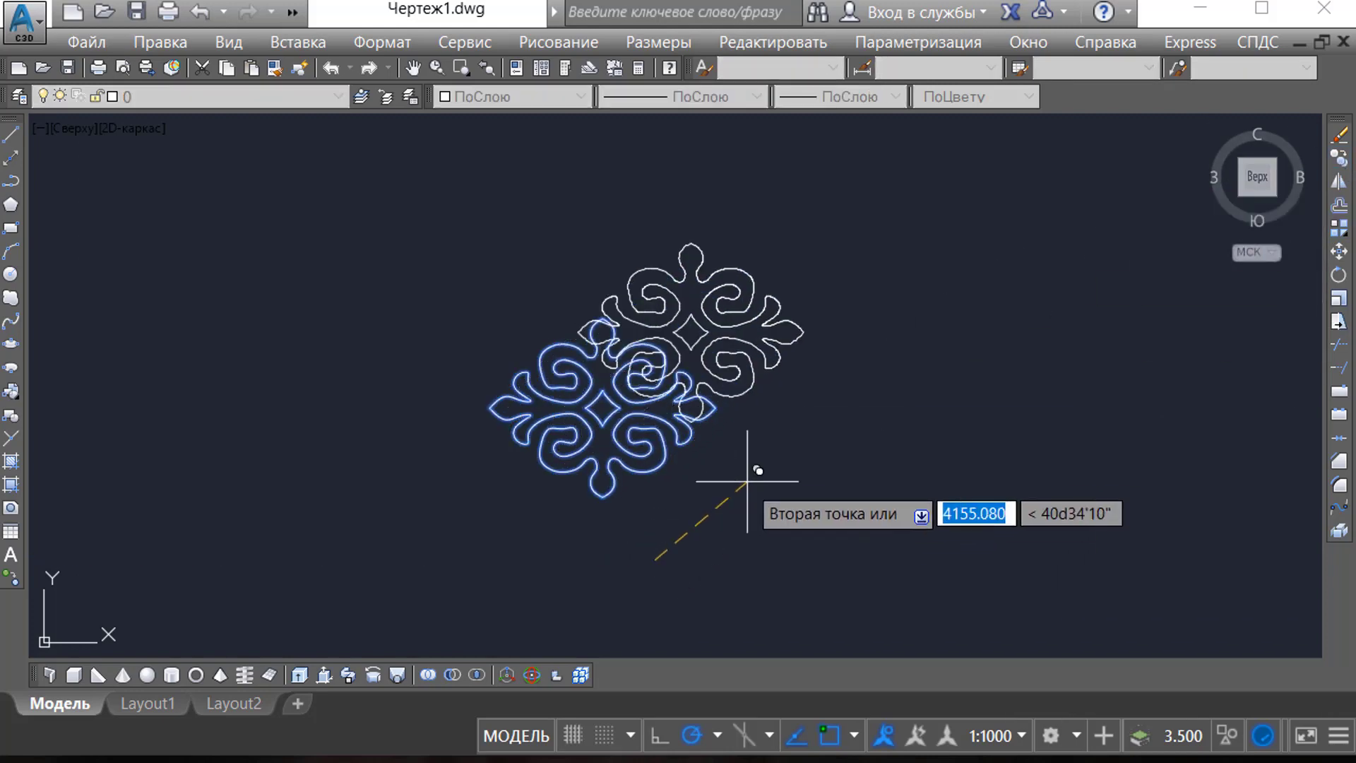
{"action": "left_click", "coordinate": [793, 449]}
Create a rectangular array of both ornaments with 9 columns about 9397 apart and 5 rows about 8189 apart.
{"action": "left_click", "coordinate": [436, 277]}
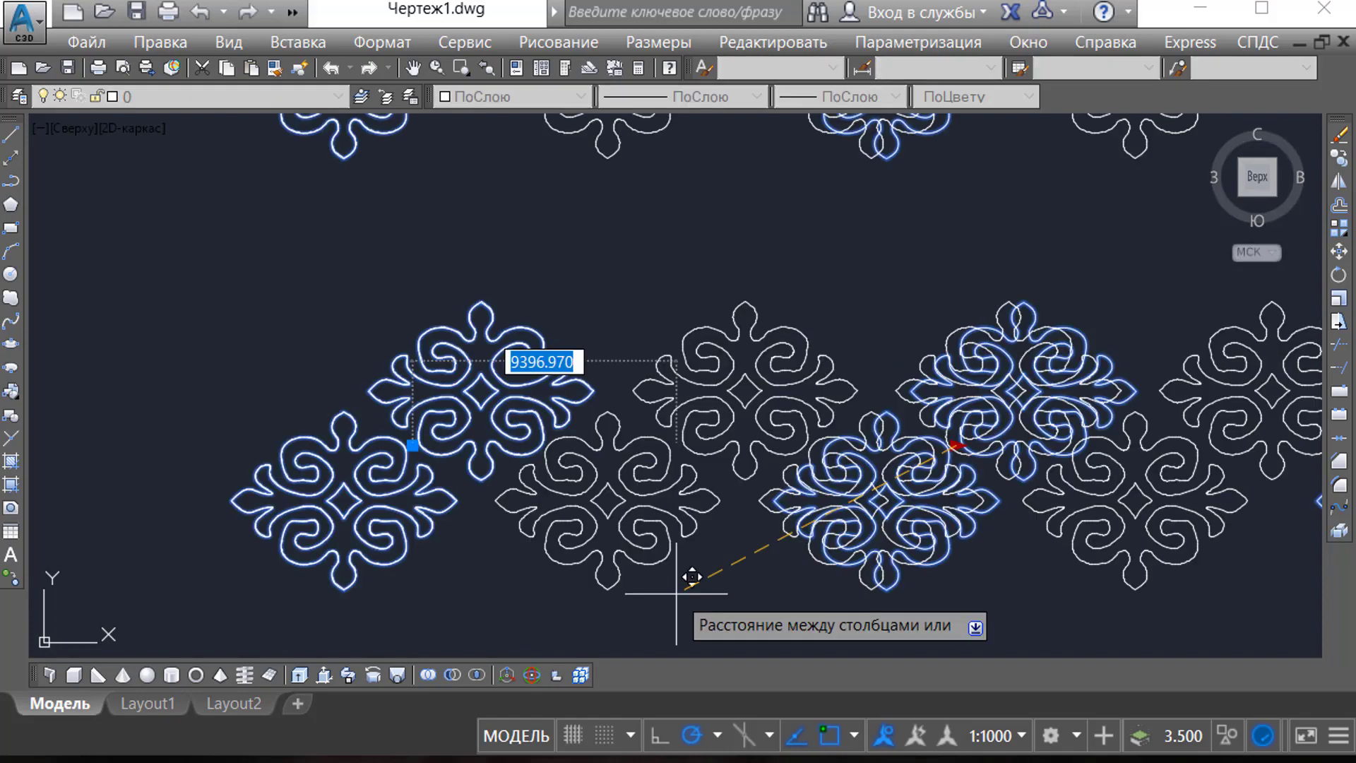
{"action": "left_click", "coordinate": [690, 575]}
{"action": "scroll", "coordinate": [636, 589], "scroll_direction": "down", "scroll_amount": 2}
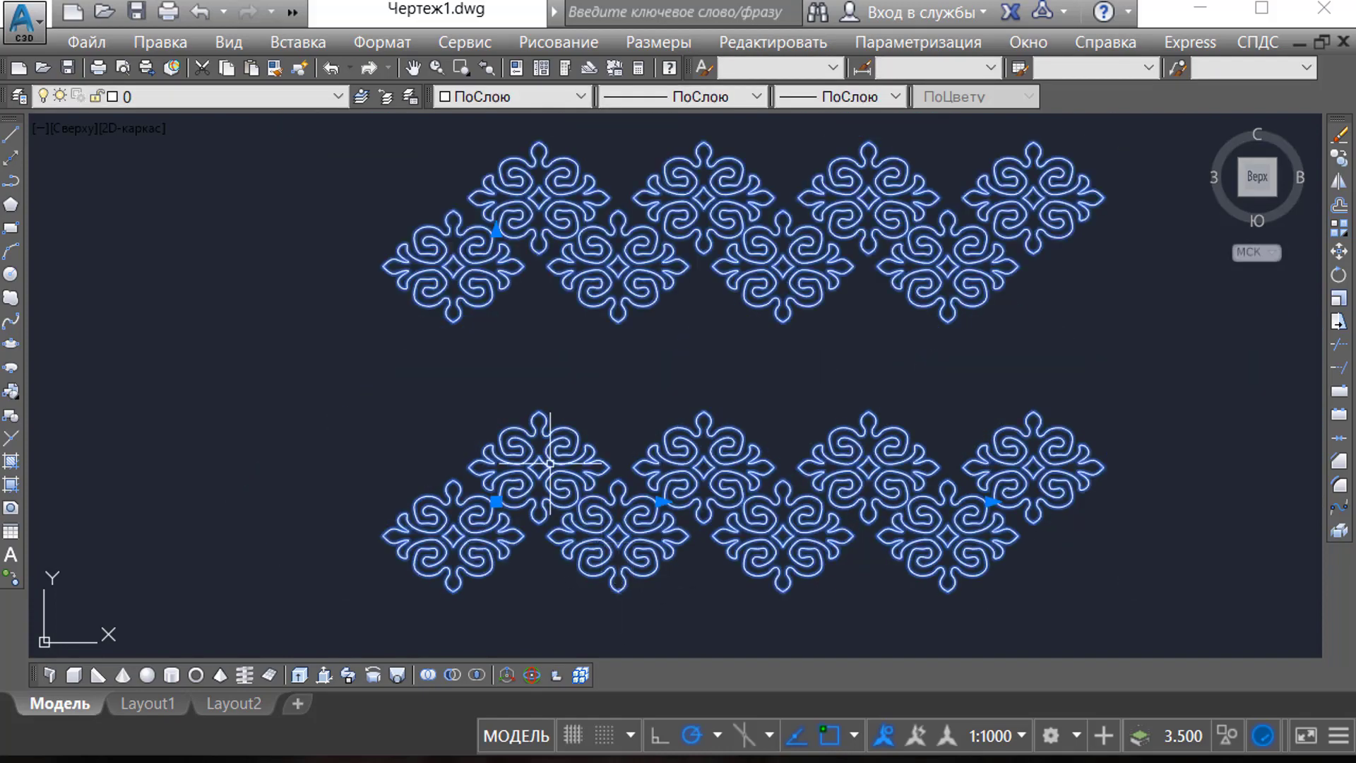
{"action": "left_click", "coordinate": [496, 230]}
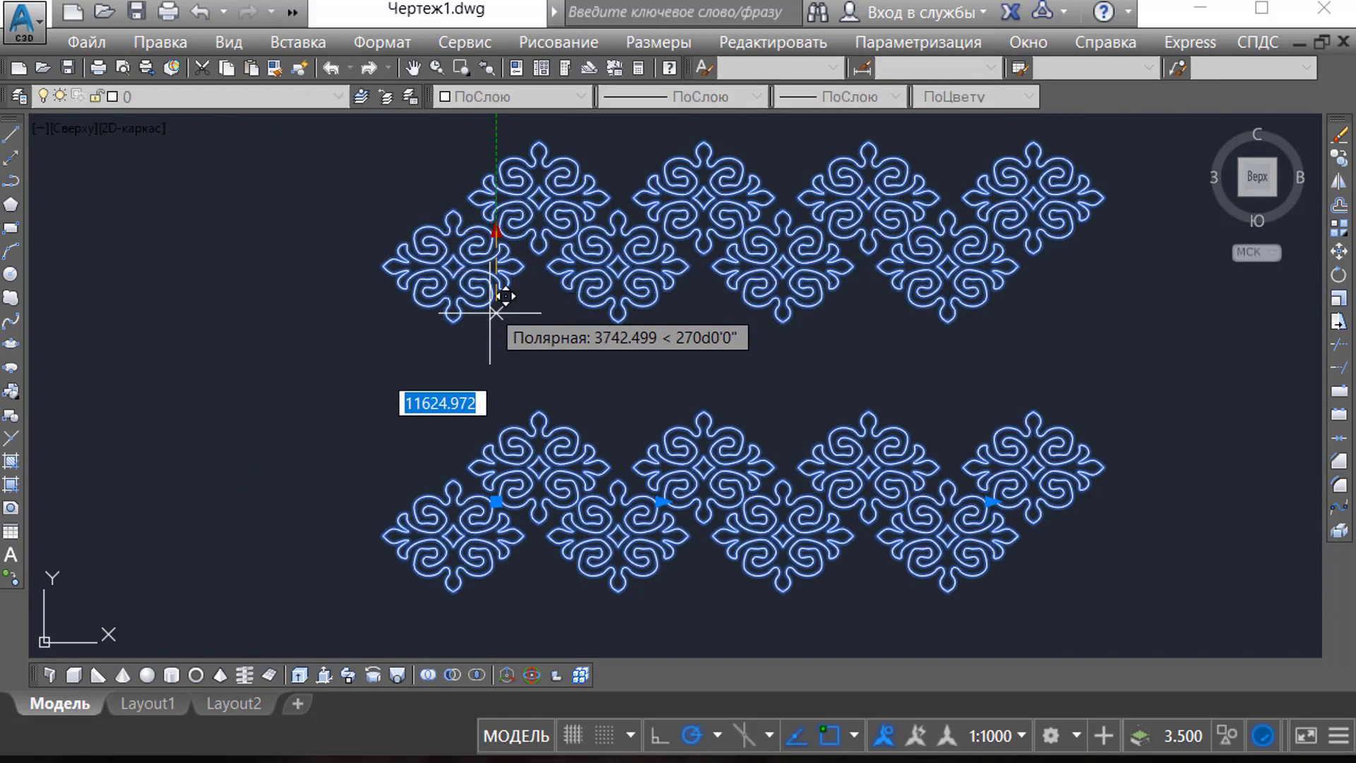
{"action": "left_click", "coordinate": [274, 353]}
{"action": "scroll", "coordinate": [214, 485], "scroll_direction": "down", "scroll_amount": 4}
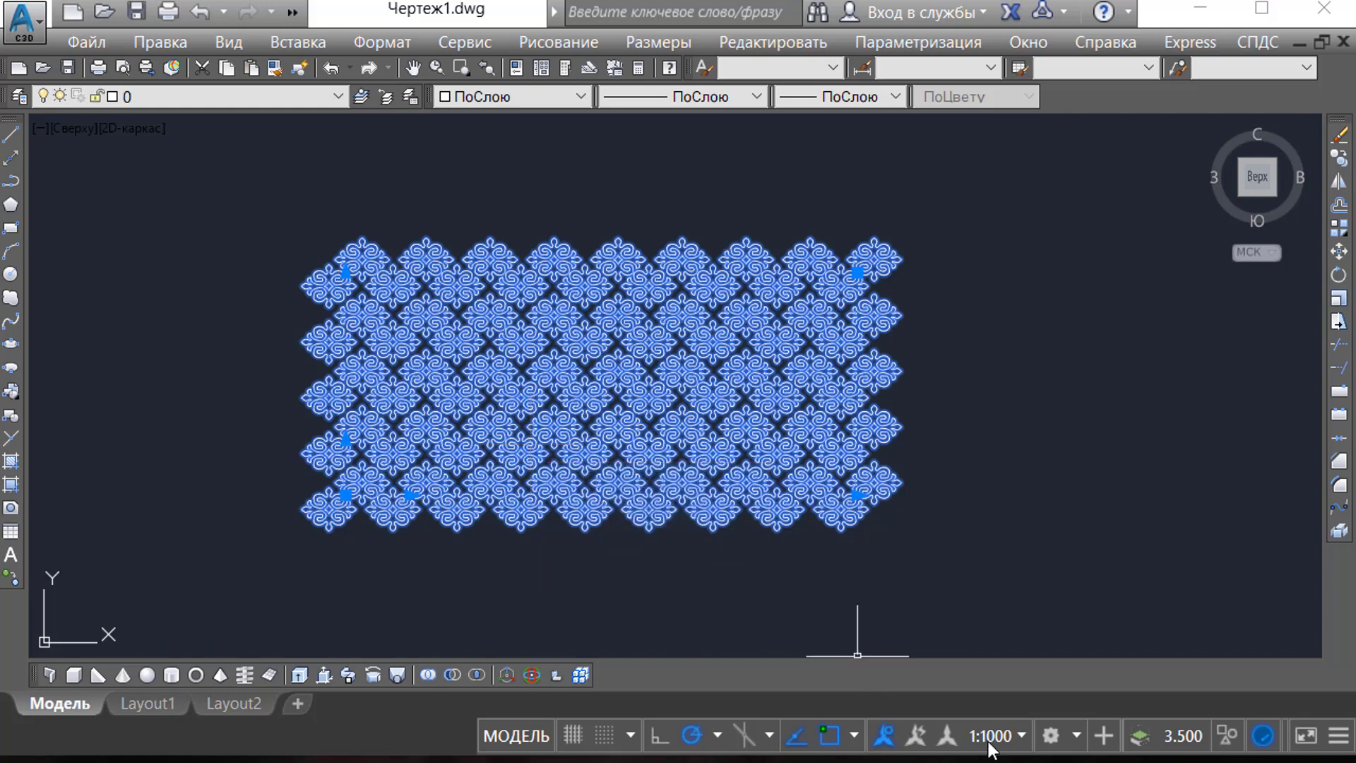
Switch to the Рисование и аннотации workspace and select the ornament array for editing.
{"action": "left_click", "coordinate": [1066, 747]}
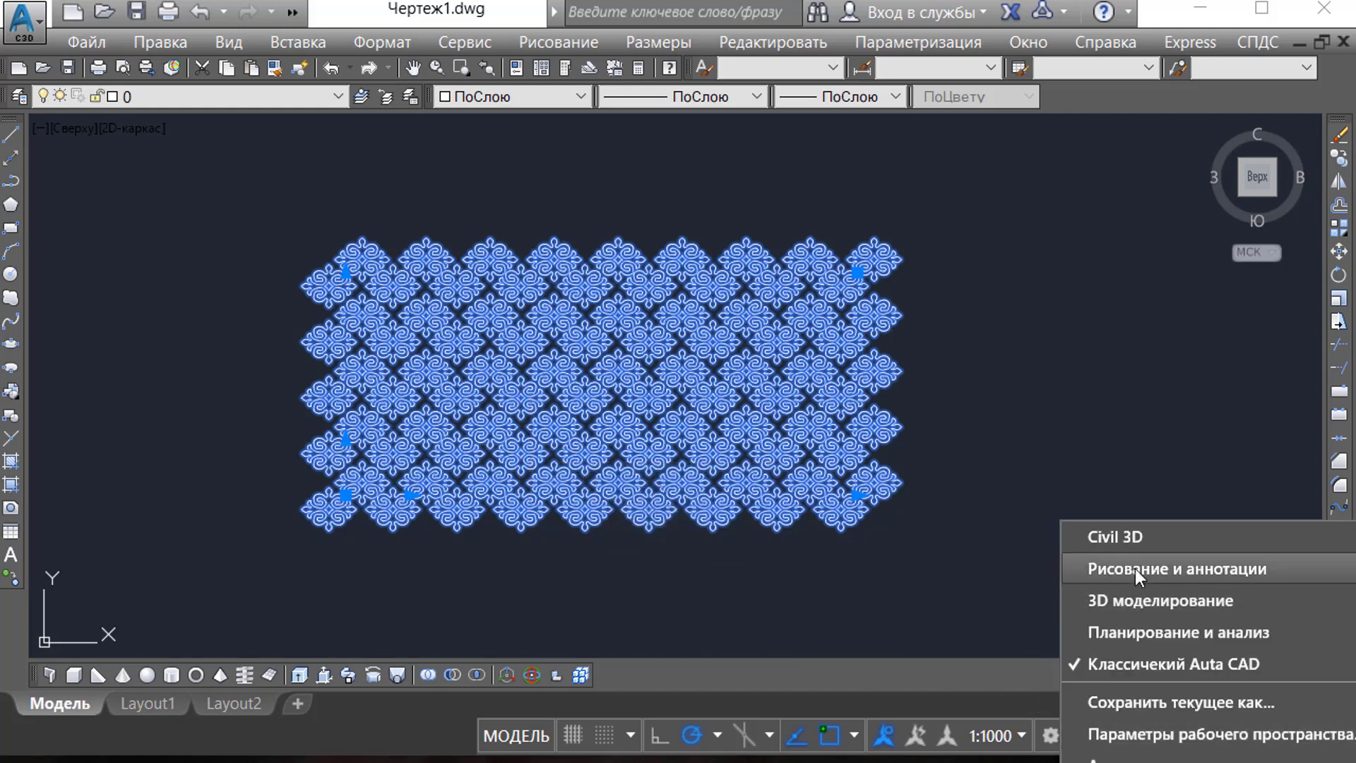
{"action": "left_click", "coordinate": [1099, 565]}
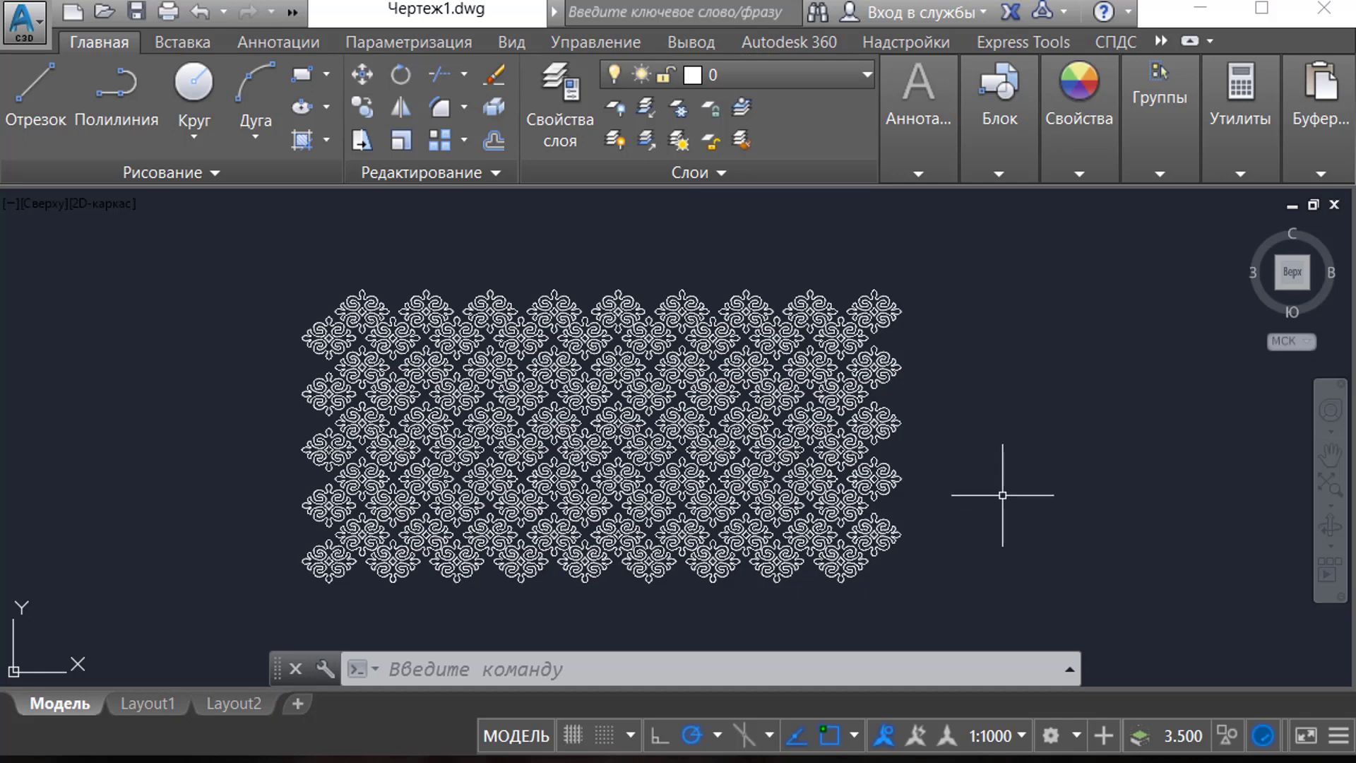
{"action": "left_click", "coordinate": [996, 542]}
{"action": "left_click", "coordinate": [749, 359]}
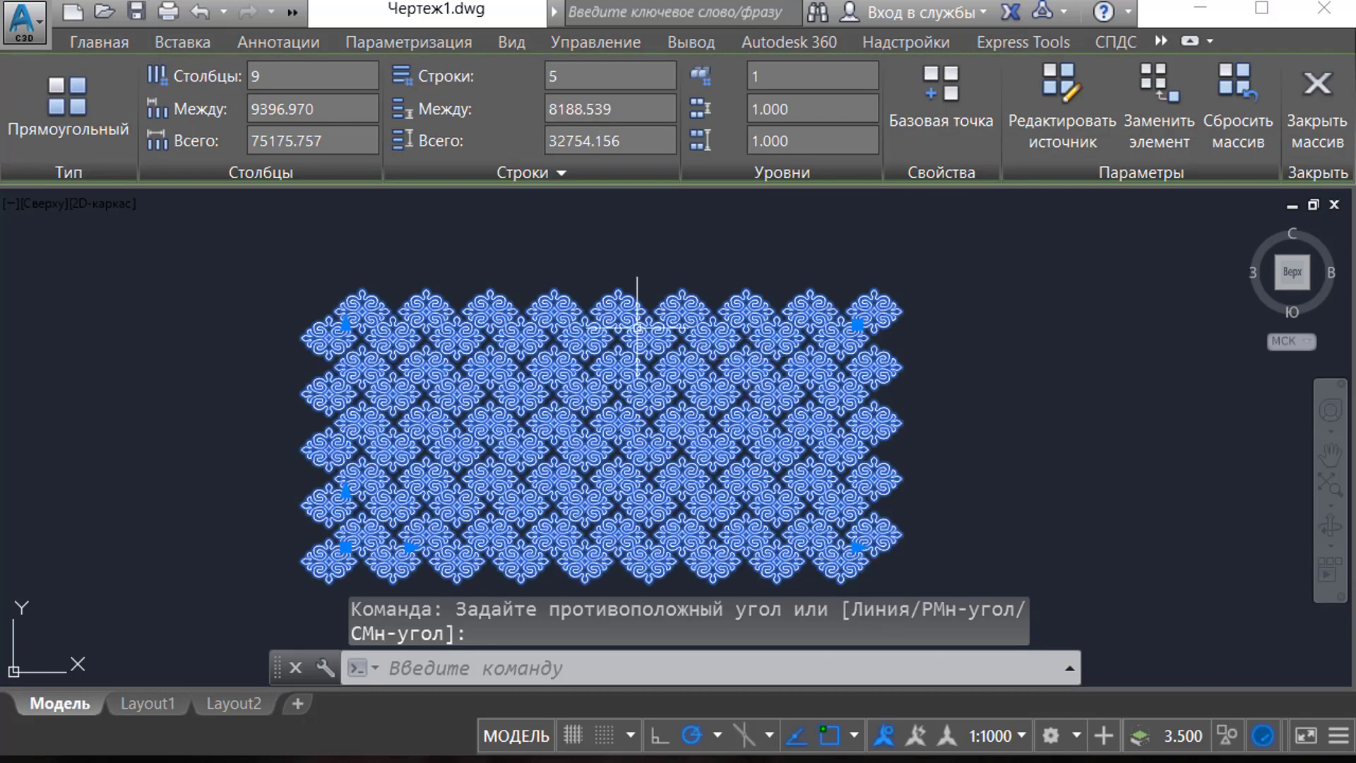
Set the ornament array to 18 columns and 12 rows.
{"action": "left_click", "coordinate": [252, 76]}
{"action": "type", "text": "18"}
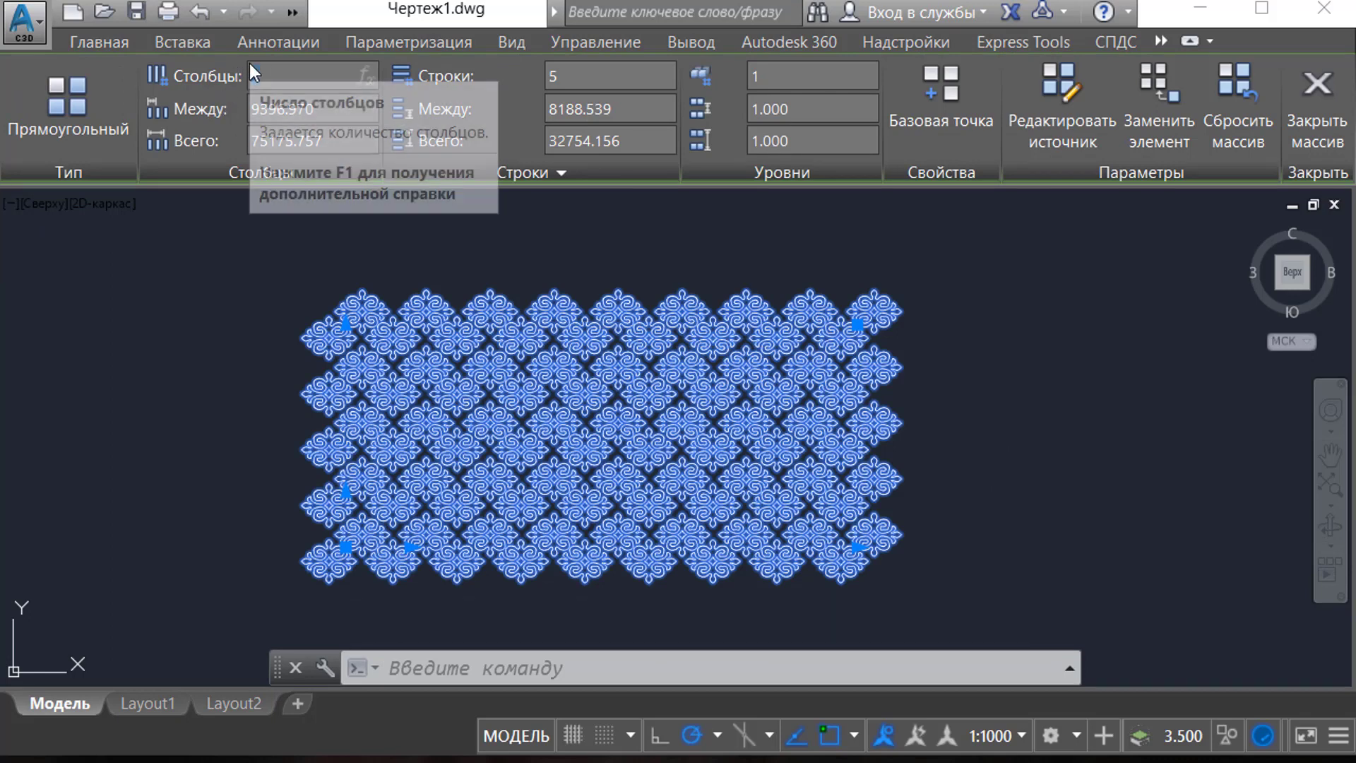
{"action": "key", "text": "Return"}
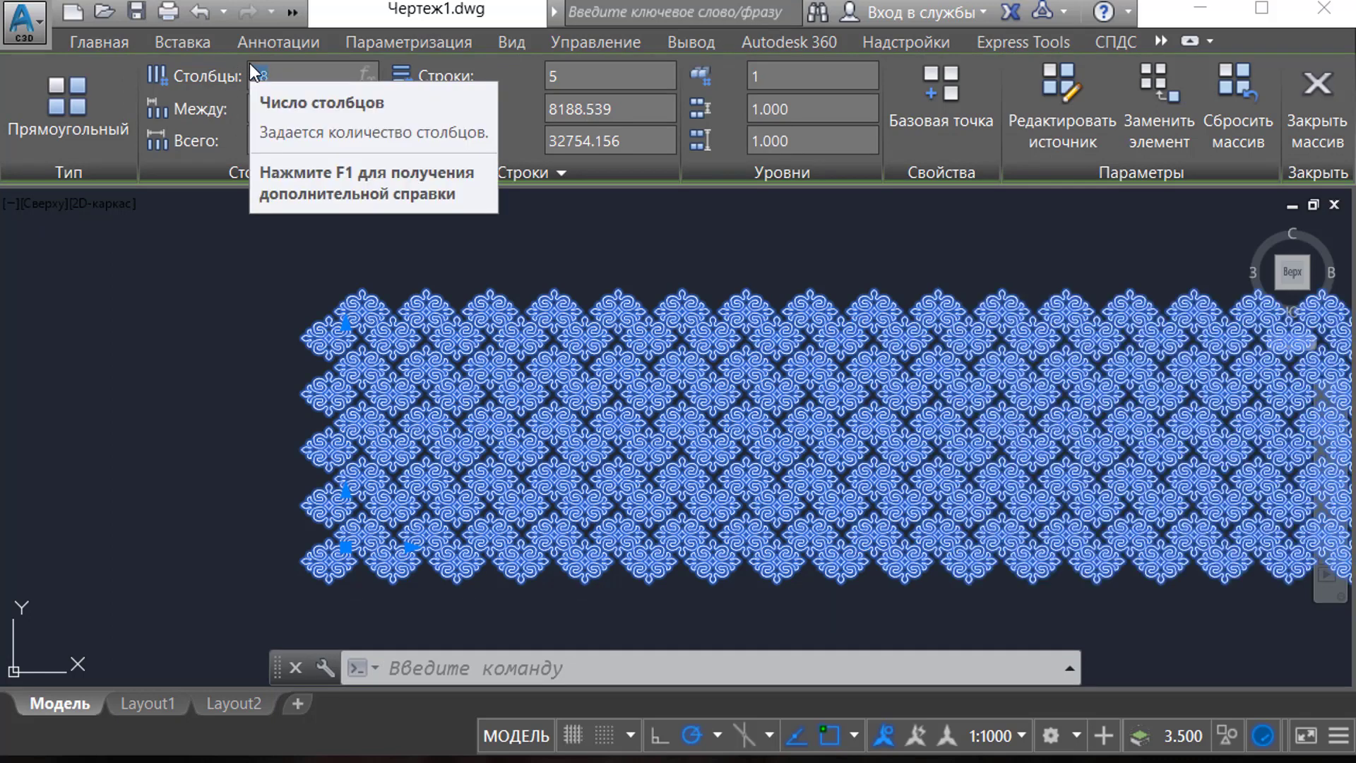
{"action": "left_click", "coordinate": [549, 79]}
{"action": "type", "text": "12"}
{"action": "key", "text": "Return"}
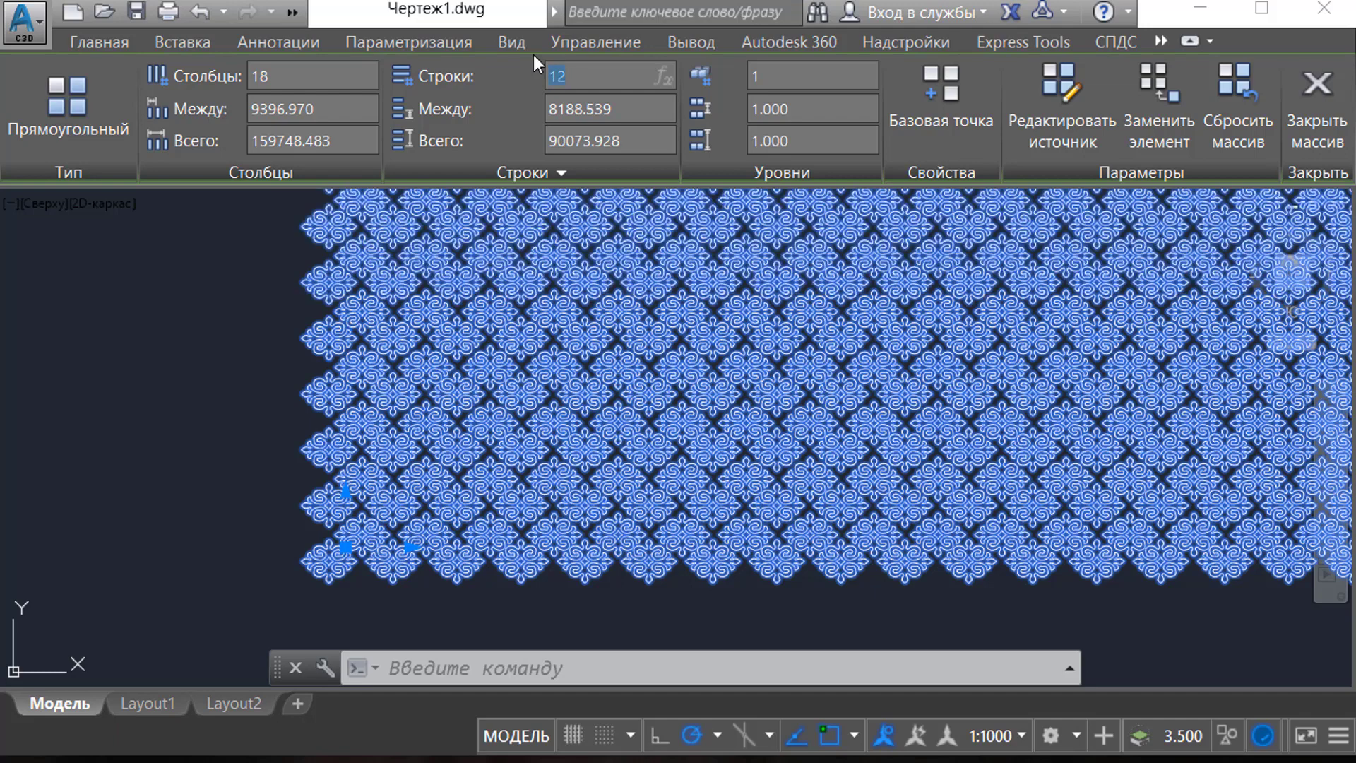
Set the array's column spacing to 10000.
{"action": "left_click", "coordinate": [220, 108]}
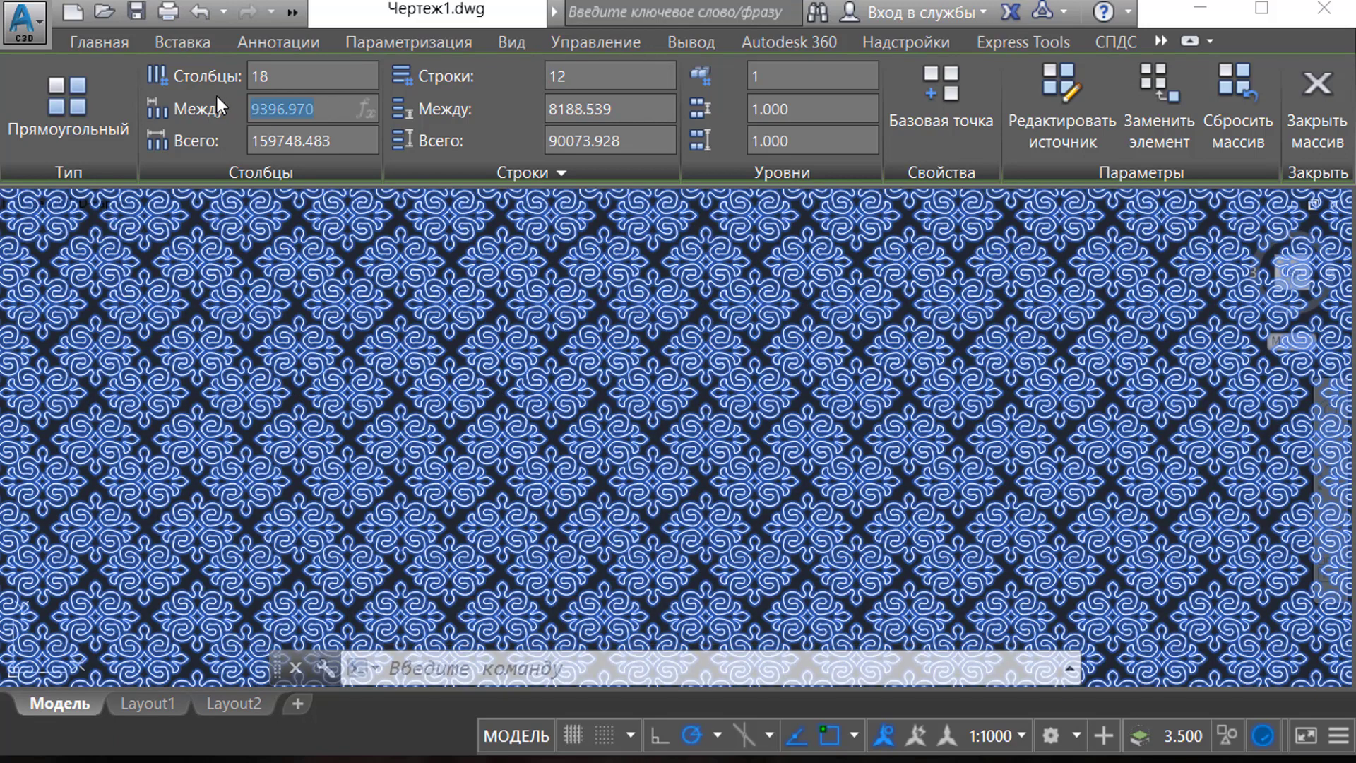
{"action": "type", "text": "10000"}
{"action": "key", "text": "Return"}
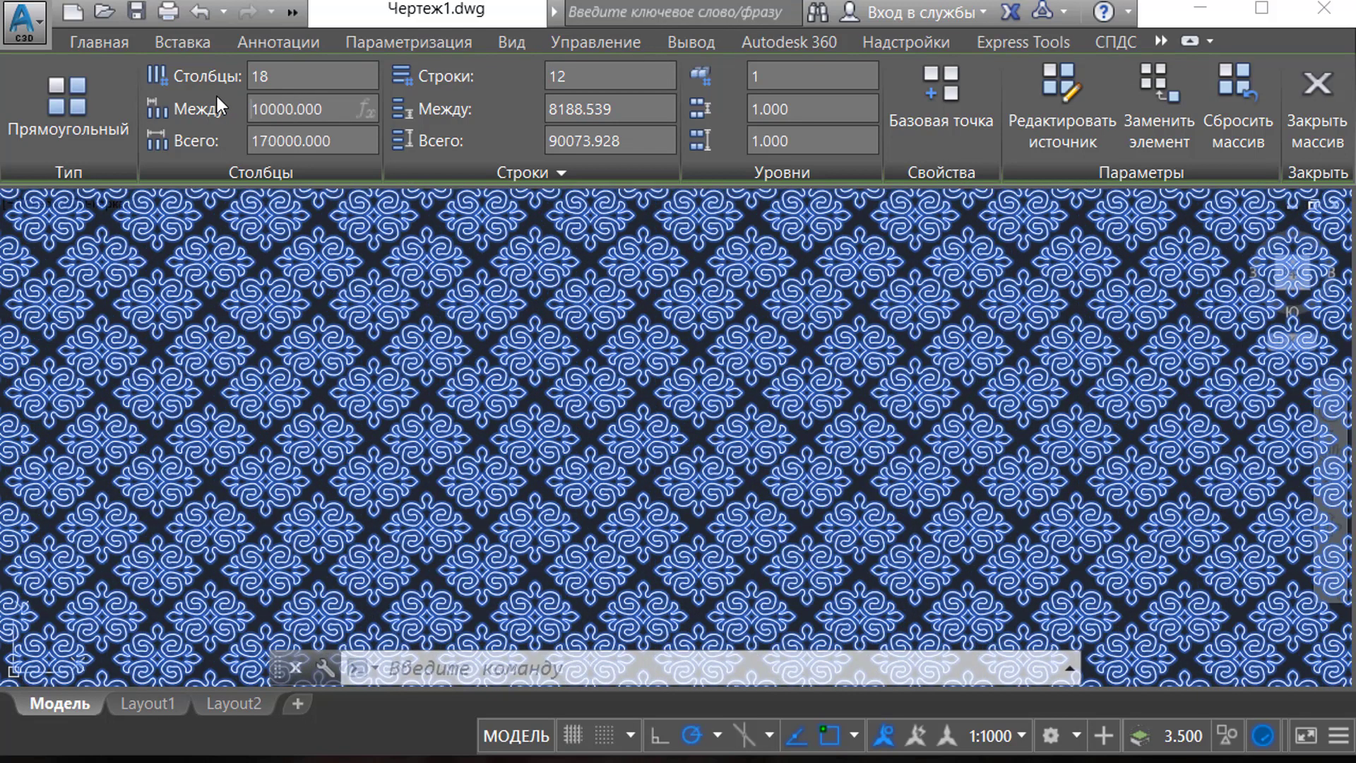
Try row spacings of 10000 and 8200 for the array and settle on 8100.
{"action": "left_click", "coordinate": [631, 111]}
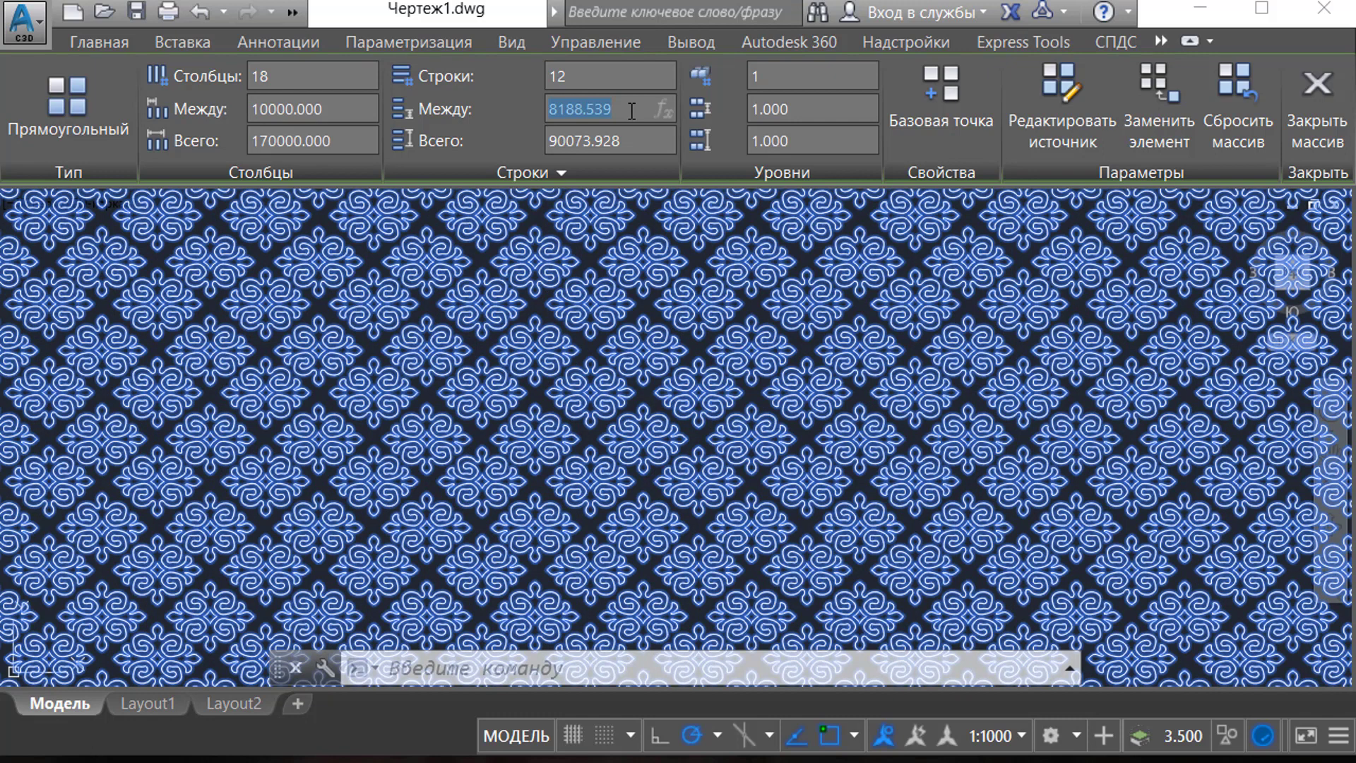
{"action": "type", "text": "10000"}
{"action": "key", "text": "Return"}
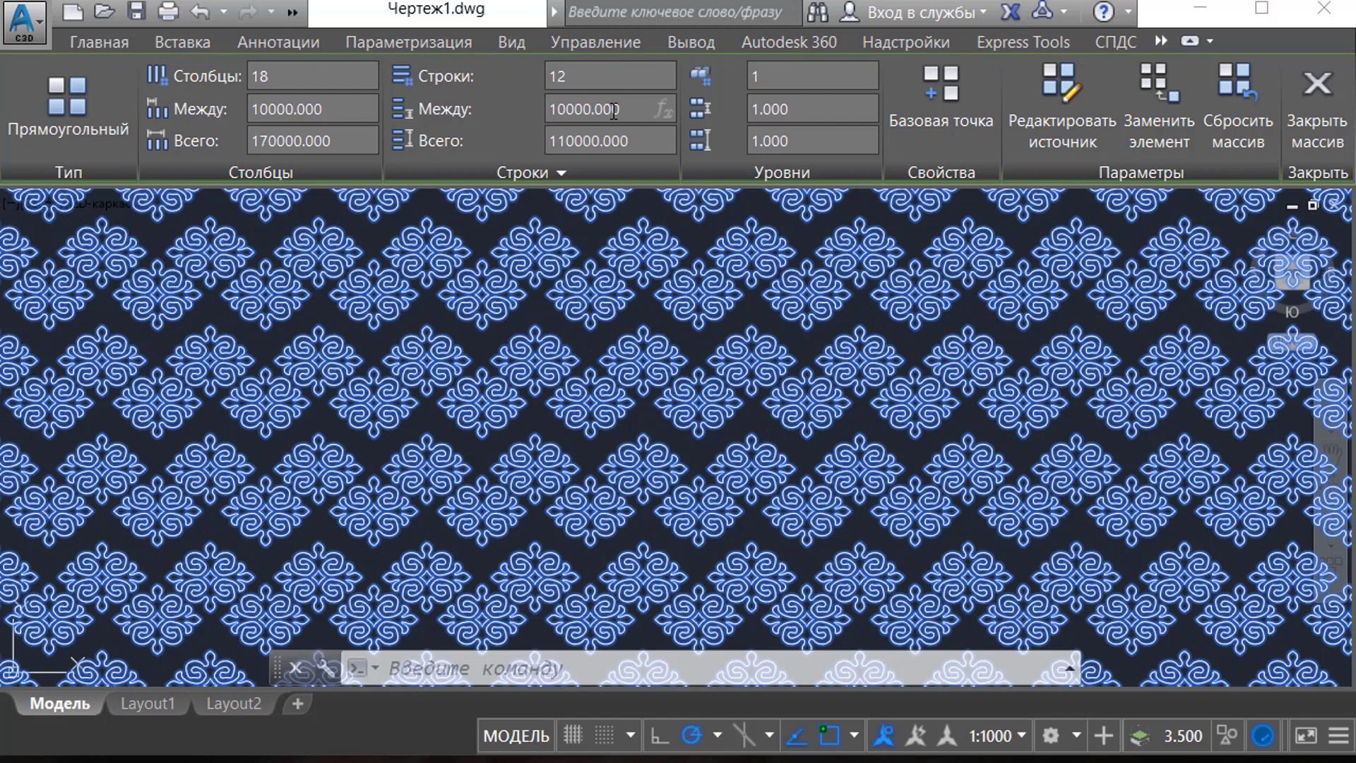
{"action": "type", "text": "8200"}
{"action": "key", "text": "Return"}
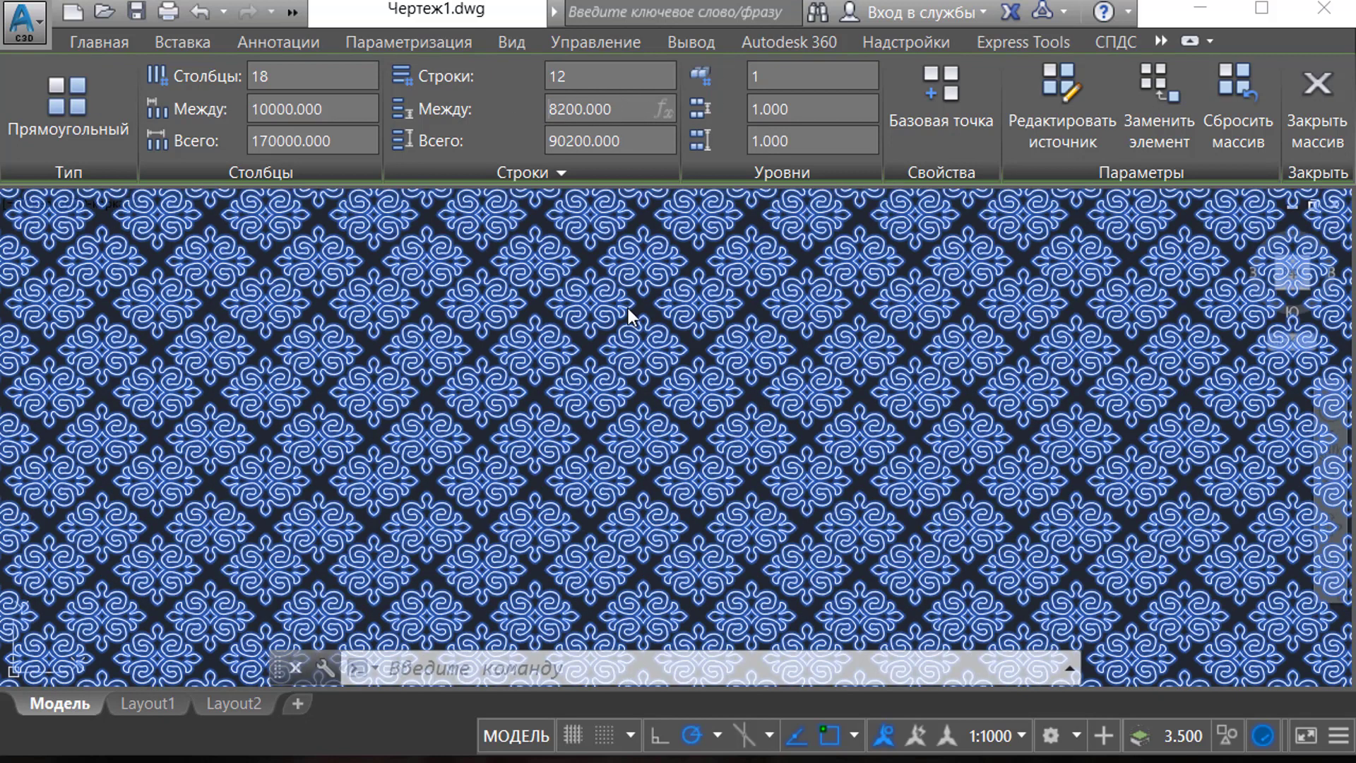
{"action": "type", "text": "1"}
{"action": "key", "text": "Return"}
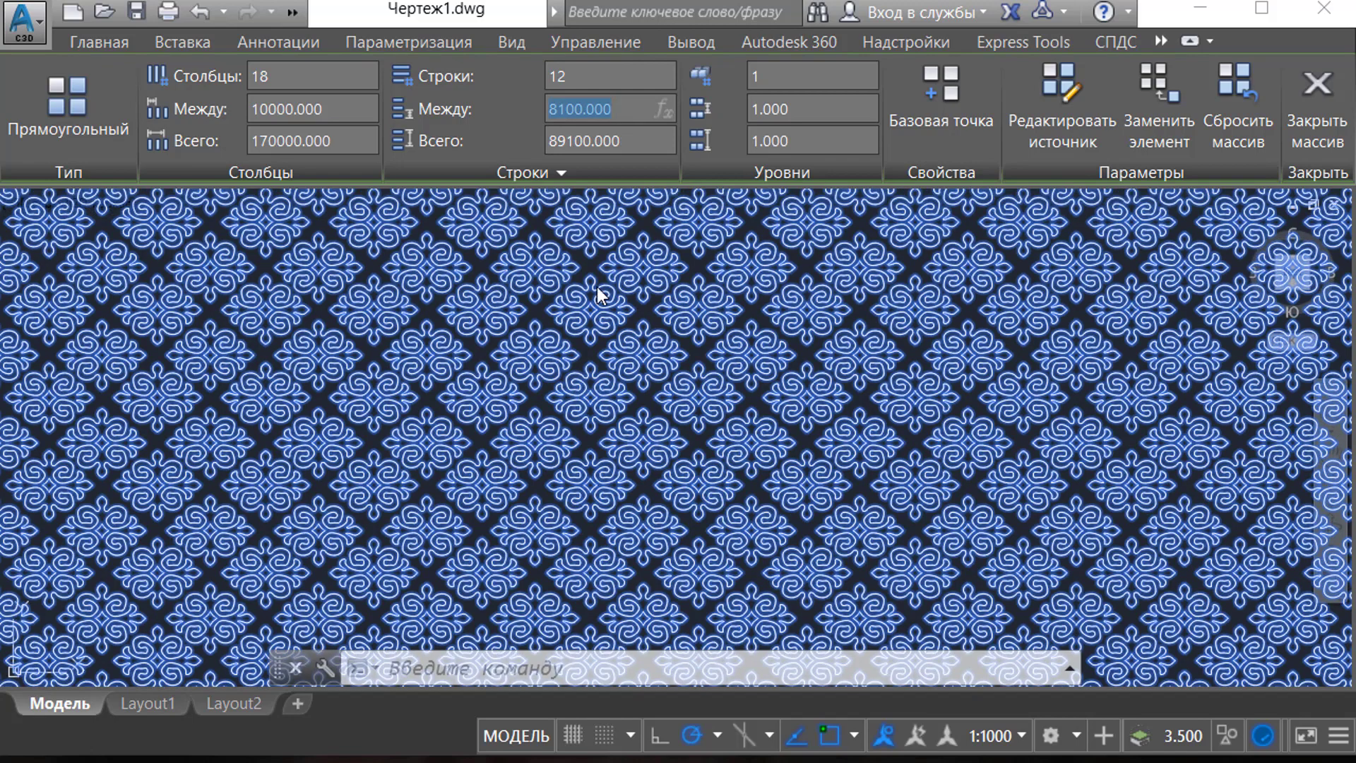
Inspect the spacing of the ornament pattern and switch to the 3D моделирование workspace.
{"action": "left_click", "coordinate": [533, 399]}
{"action": "scroll", "coordinate": [533, 399], "scroll_direction": "down", "scroll_amount": 2}
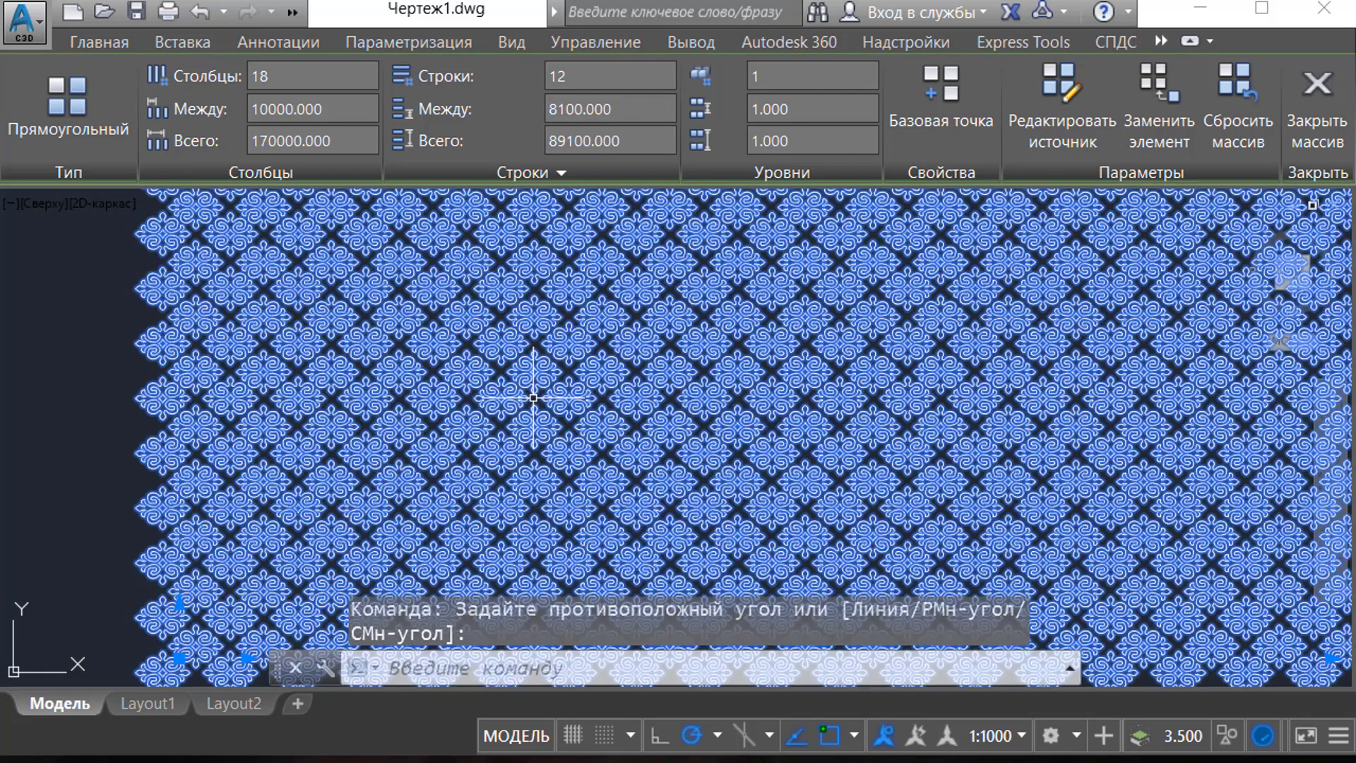
{"action": "scroll", "coordinate": [566, 357], "scroll_direction": "up", "scroll_amount": 2}
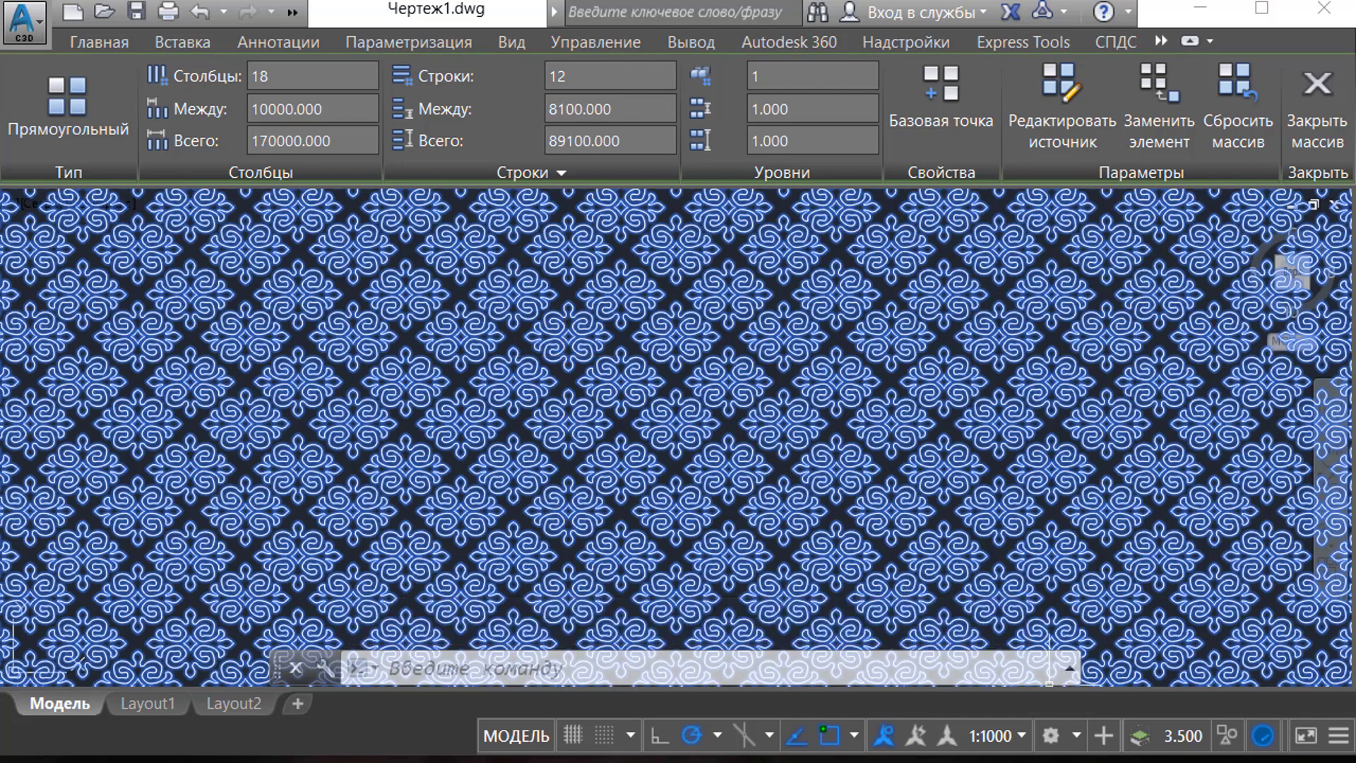
{"action": "left_click", "coordinate": [1051, 735]}
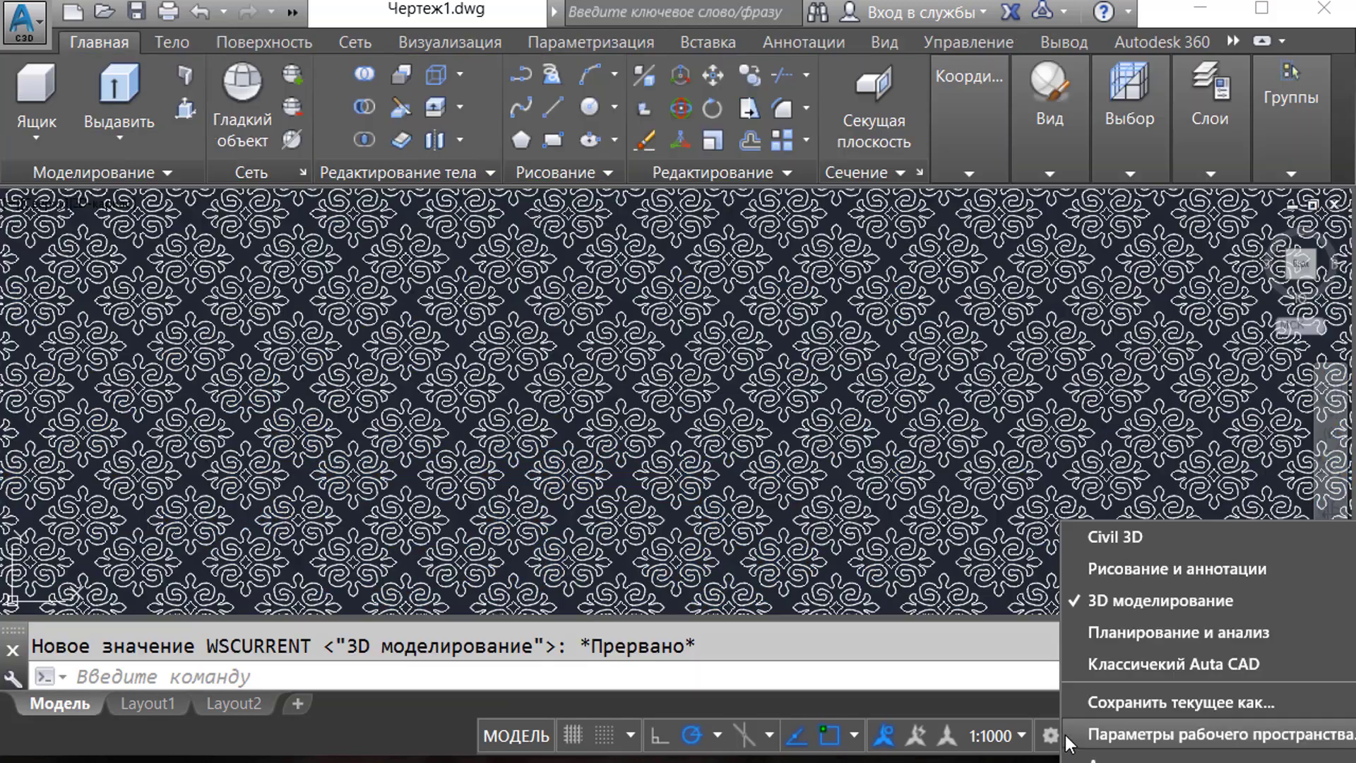
Switch to the "Классичекий Auta CAD" workspace and show the Моделирование toolbar.
{"action": "left_click", "coordinate": [1134, 582]}
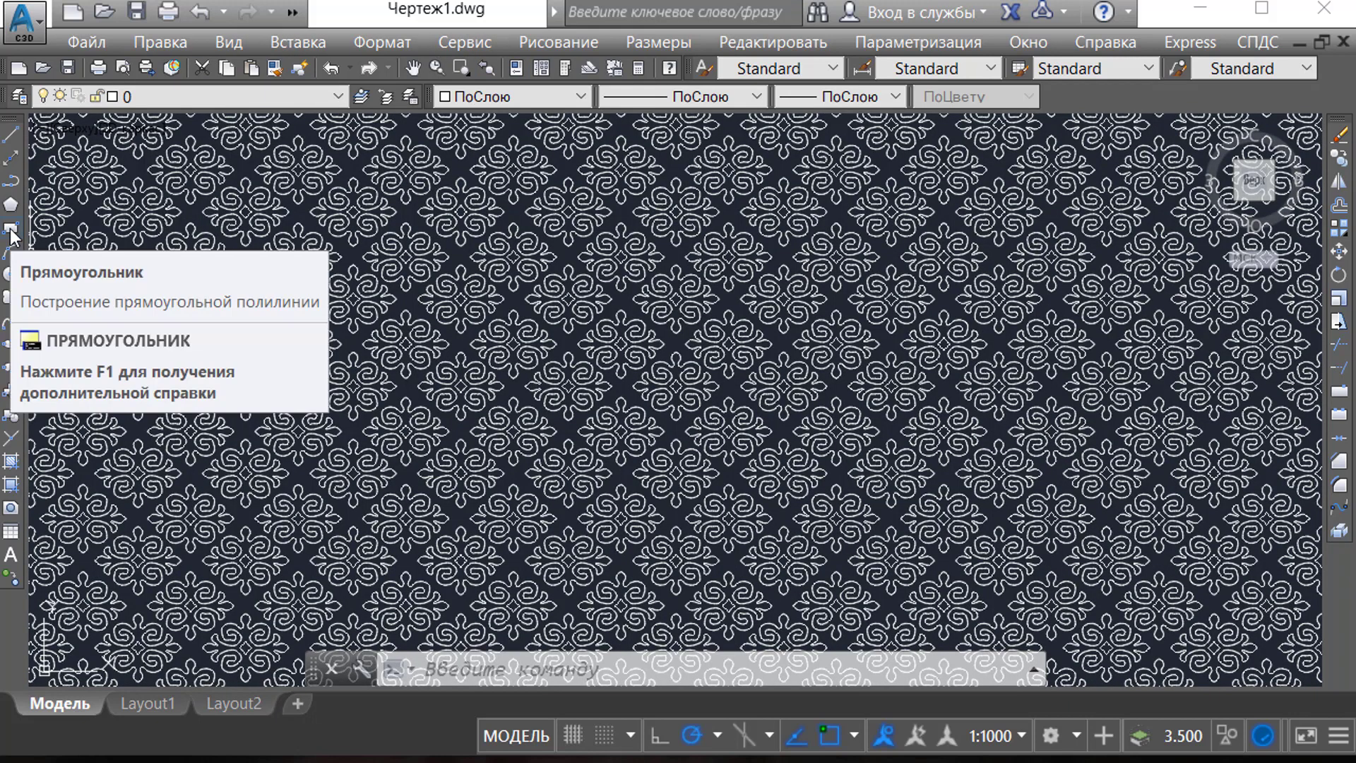
{"action": "right_click", "coordinate": [12, 235]}
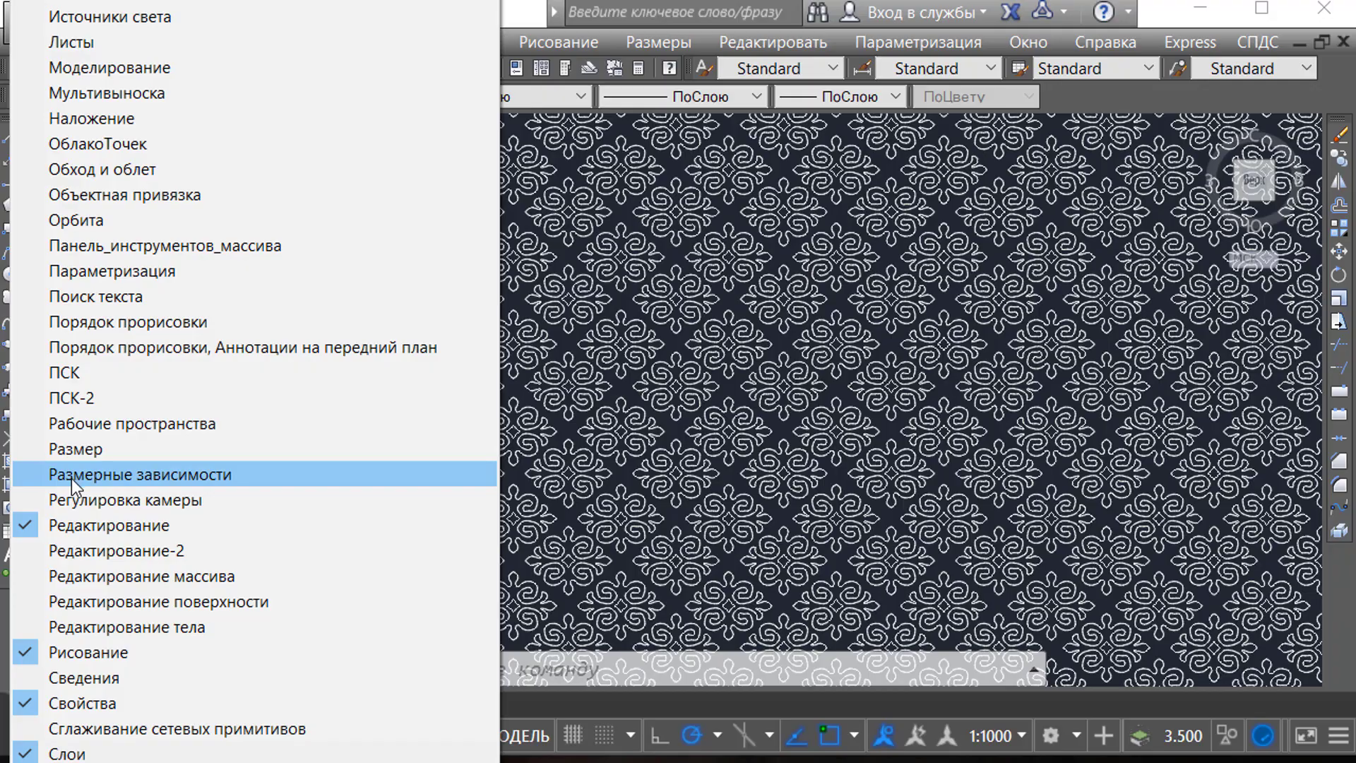
{"action": "left_click", "coordinate": [116, 68]}
{"action": "scroll", "coordinate": [856, 288], "scroll_direction": "down", "scroll_amount": 4}
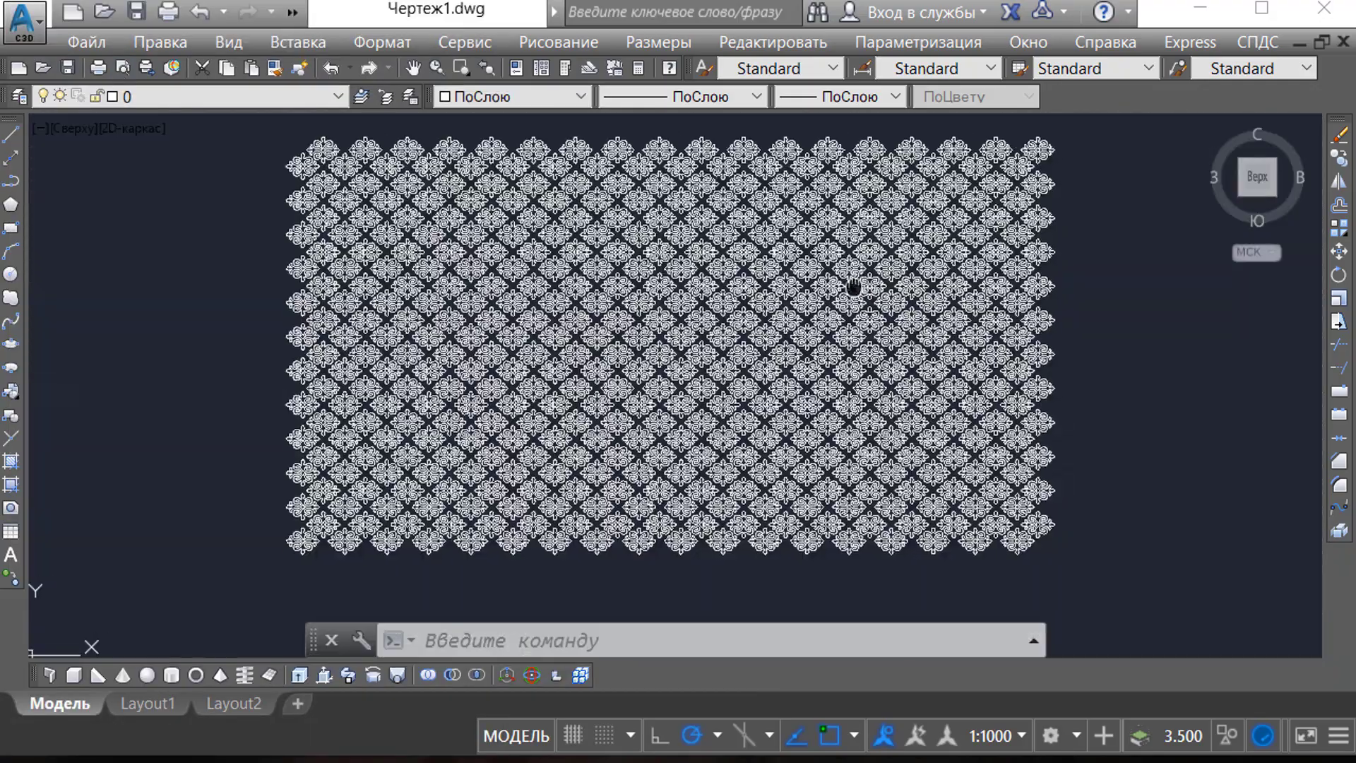
Erase the whole ornament array from the drawing.
{"action": "middle_click_drag", "start_coordinate": [855, 288], "coordinate": [778, 315]}
{"action": "scroll", "coordinate": [715, 293], "scroll_direction": "up", "scroll_amount": 4}
{"action": "scroll", "coordinate": [715, 292], "scroll_direction": "down", "scroll_amount": 5}
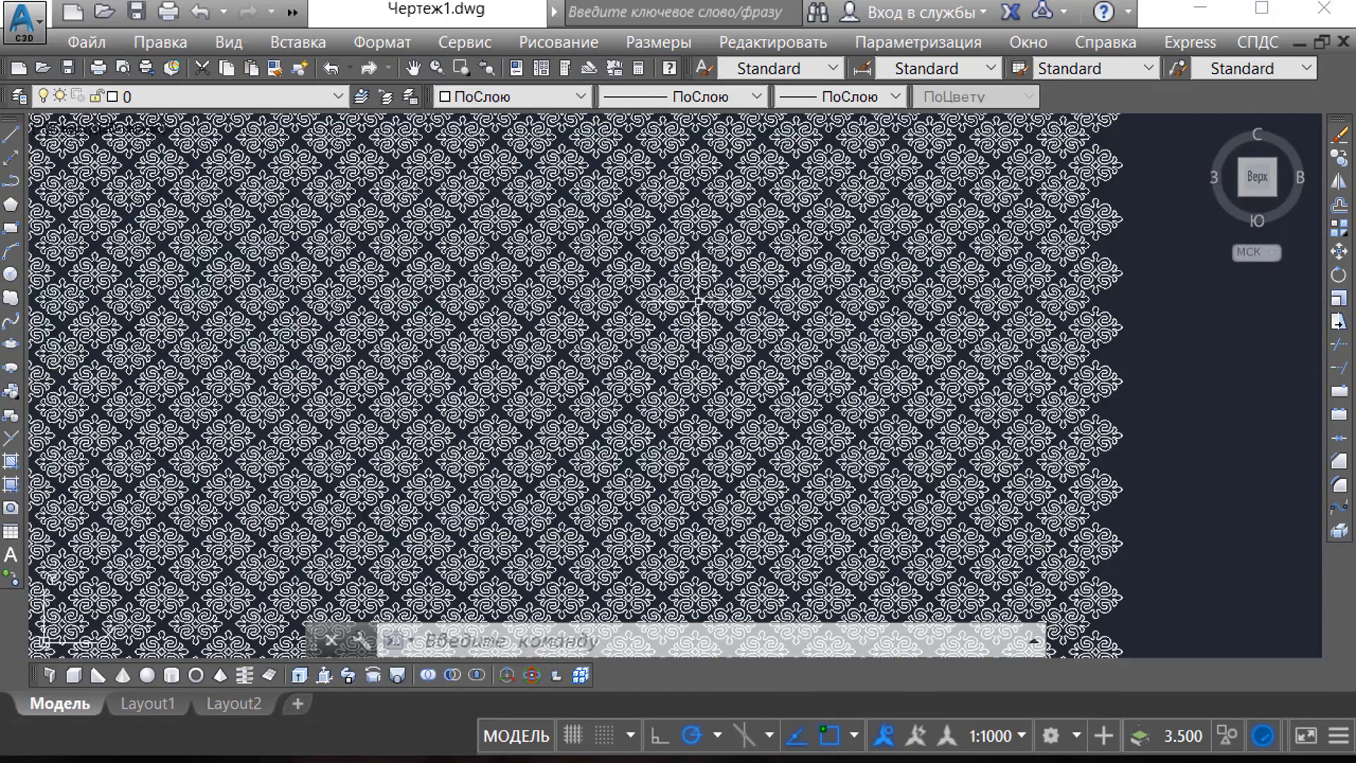
{"action": "scroll", "coordinate": [791, 515], "scroll_direction": "up", "scroll_amount": 6}
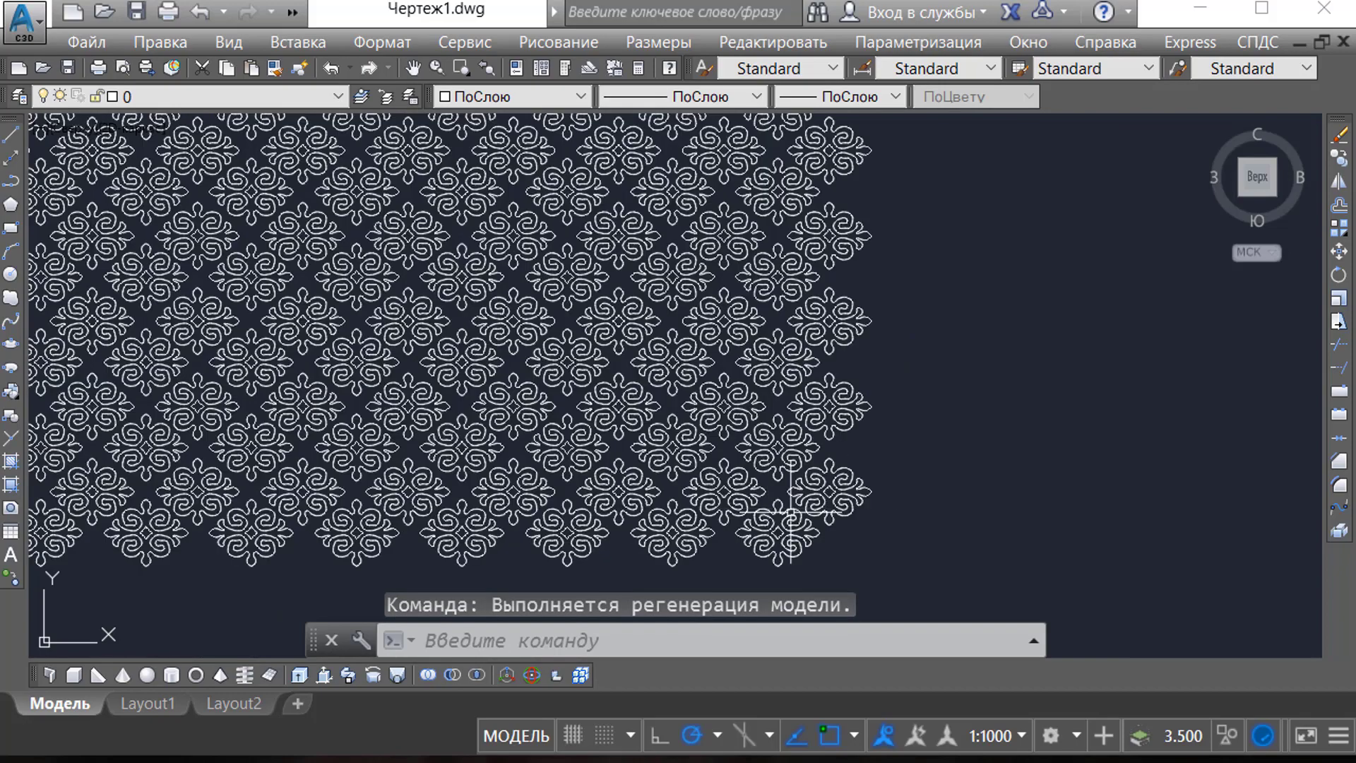
{"action": "left_click", "coordinate": [894, 553]}
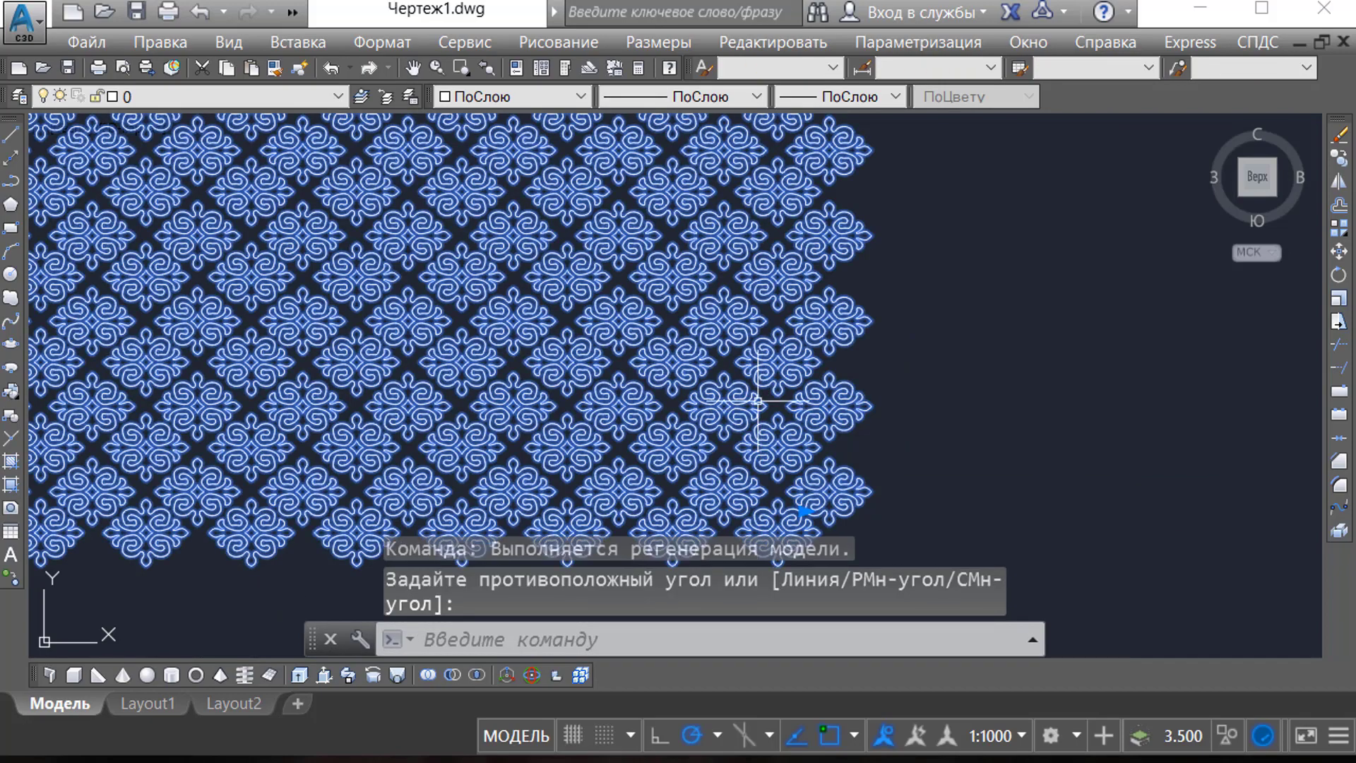
{"action": "left_click", "coordinate": [757, 400]}
{"action": "key", "text": "Delete"}
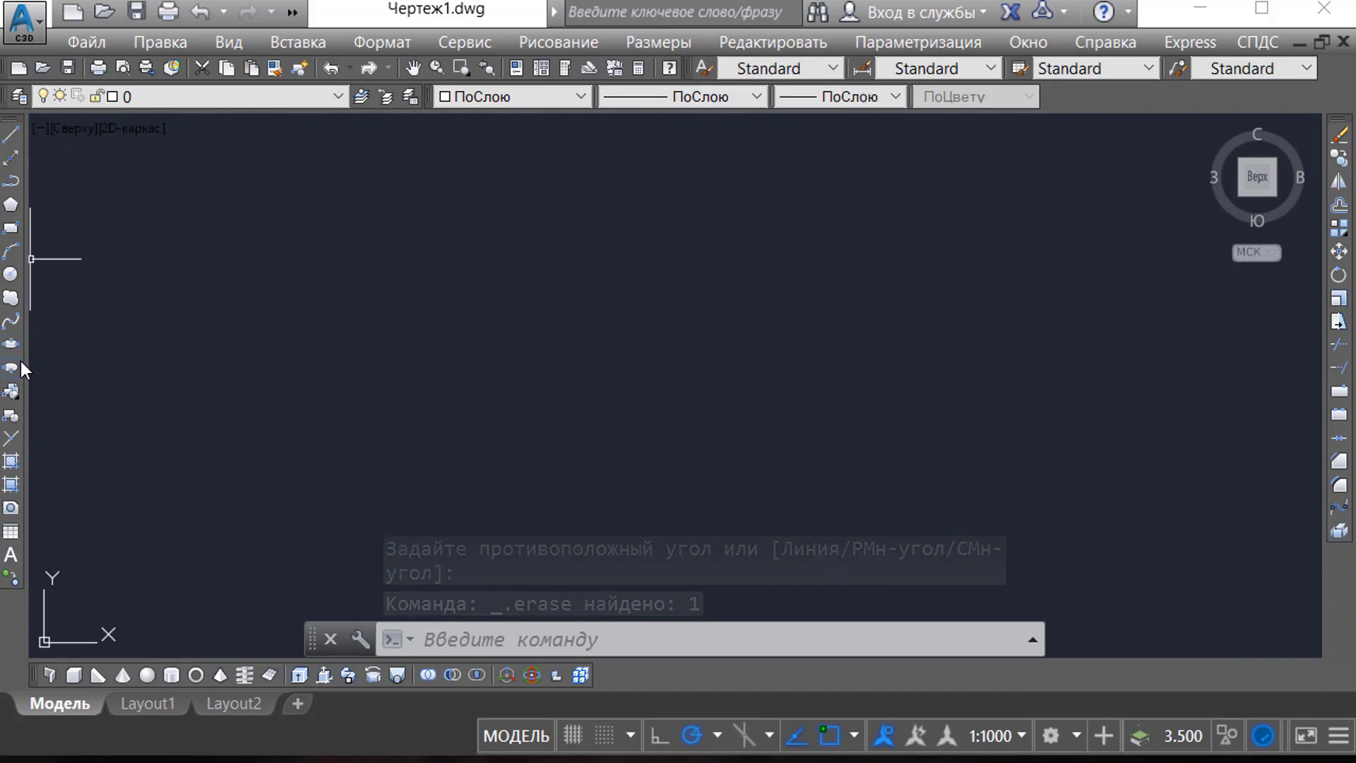
Start a spline for a vase profile, curving it over the narrow rim and back down into the neck.
{"action": "left_click", "coordinate": [10, 322]}
{"action": "left_click", "coordinate": [676, 360]}
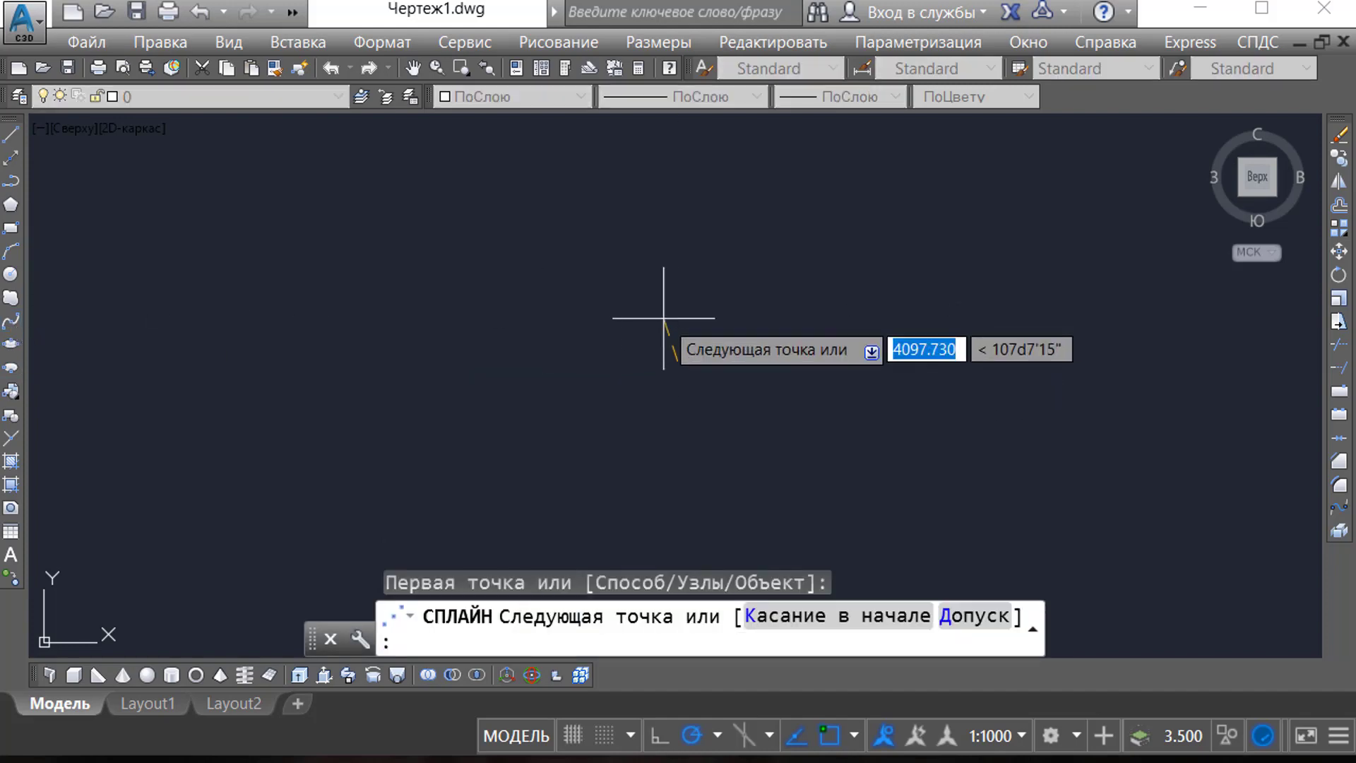
{"action": "left_click", "coordinate": [655, 296]}
{"action": "left_click", "coordinate": [622, 233]}
{"action": "left_click", "coordinate": [590, 220]}
{"action": "left_click", "coordinate": [580, 220]}
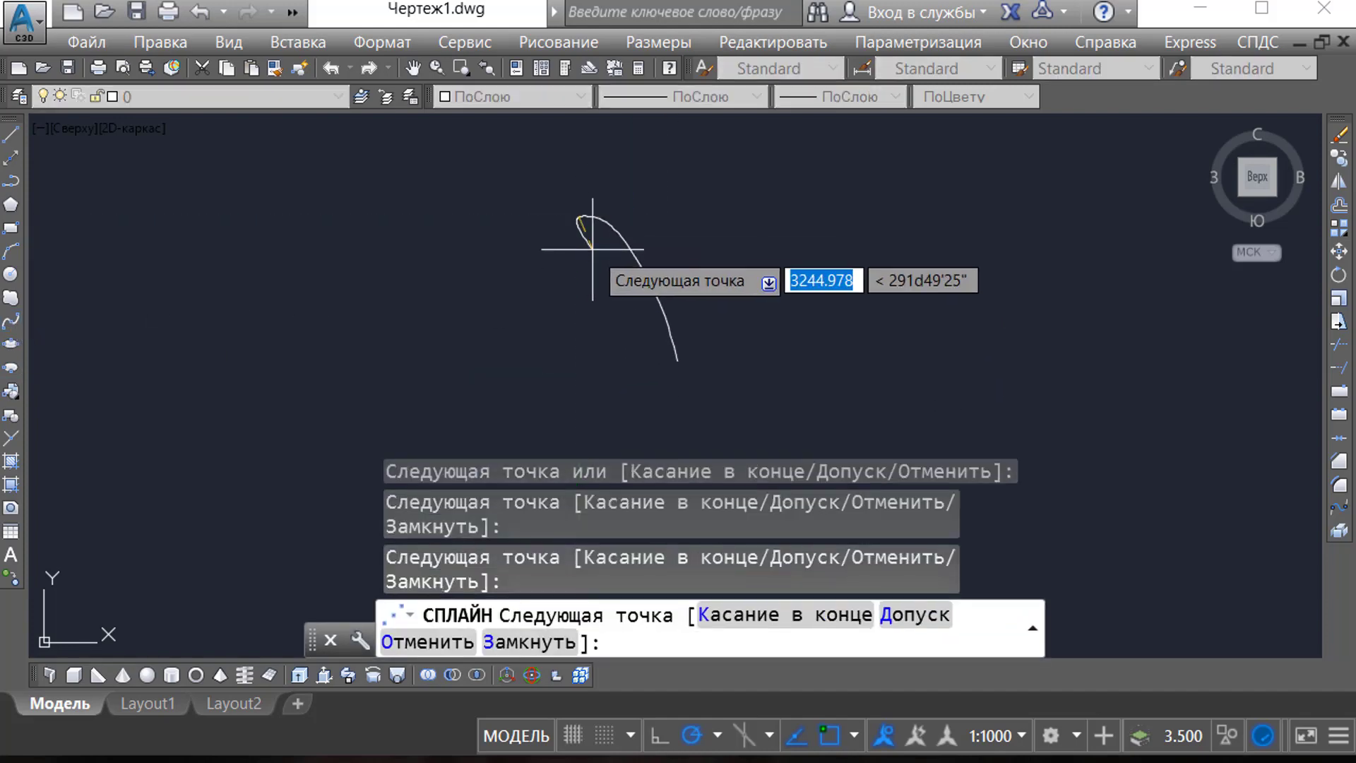
{"action": "left_click", "coordinate": [596, 256]}
{"action": "left_click", "coordinate": [642, 340]}
{"action": "left_click", "coordinate": [665, 401]}
Extend the profile spline down the long side of the vase and round it inward at the lower end, redoing the last misplaced point.
{"action": "scroll", "coordinate": [689, 332], "scroll_direction": "down", "scroll_amount": 6}
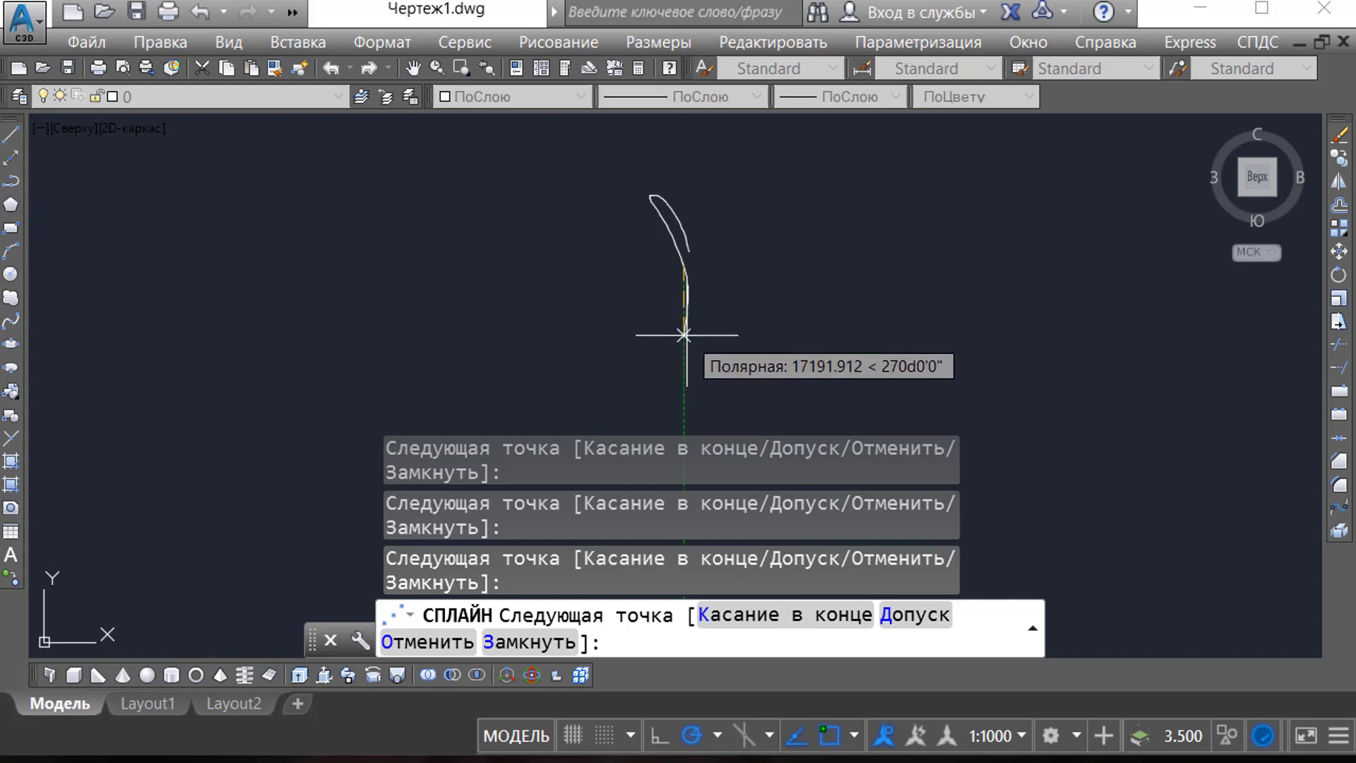
{"action": "left_click", "coordinate": [684, 335]}
{"action": "scroll", "coordinate": [731, 270], "scroll_direction": "down", "scroll_amount": 3}
{"action": "scroll", "coordinate": [704, 357], "scroll_direction": "up", "scroll_amount": 7}
{"action": "scroll", "coordinate": [716, 290], "scroll_direction": "down", "scroll_amount": 7}
{"action": "scroll", "coordinate": [719, 305], "scroll_direction": "up", "scroll_amount": 2}
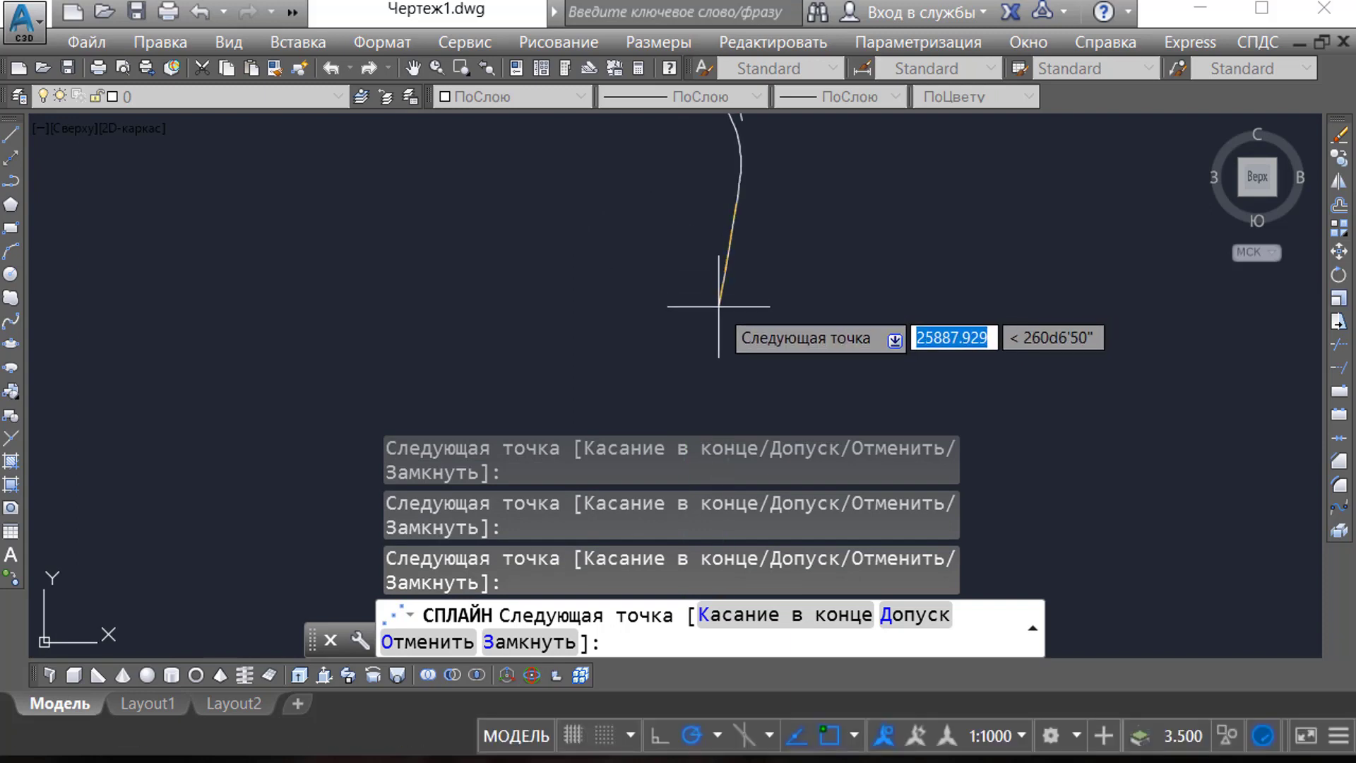
{"action": "left_click", "coordinate": [693, 340]}
{"action": "scroll", "coordinate": [690, 340], "scroll_direction": "up", "scroll_amount": 2}
{"action": "scroll", "coordinate": [689, 341], "scroll_direction": "down", "scroll_amount": 2}
{"action": "scroll", "coordinate": [690, 340], "scroll_direction": "up", "scroll_amount": 2}
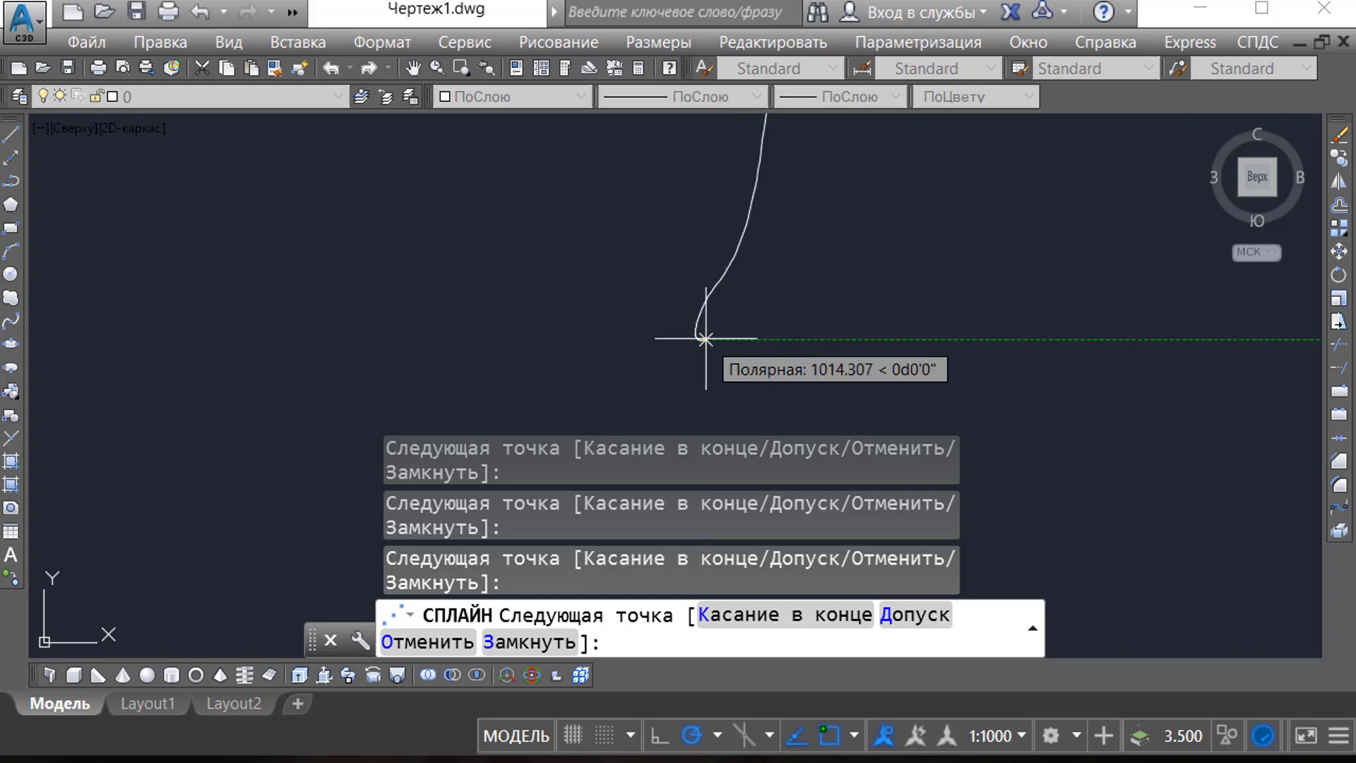
{"action": "left_click", "coordinate": [706, 338]}
{"action": "scroll", "coordinate": [706, 353], "scroll_direction": "up", "scroll_amount": 3}
{"action": "key", "text": "ctrl+z"}
{"action": "left_click", "coordinate": [723, 343]}
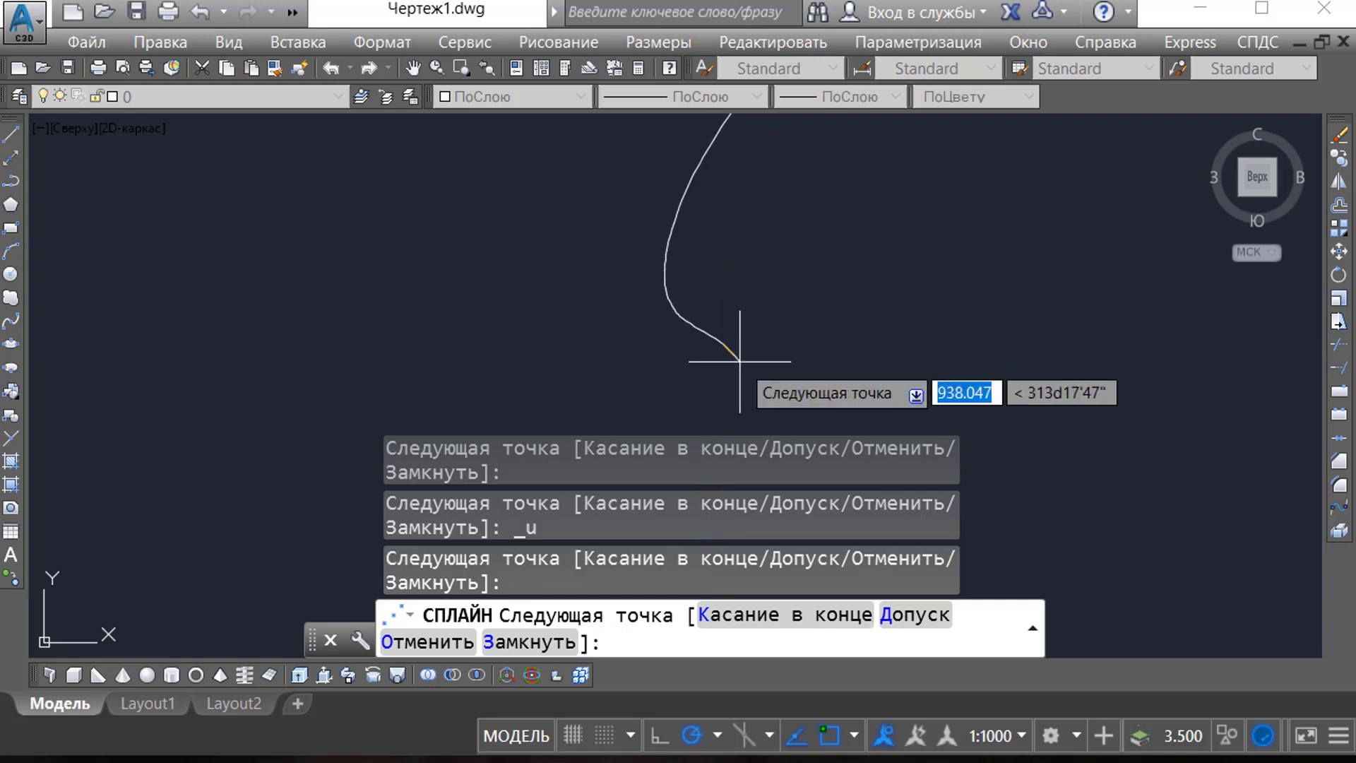
Continue the profile spline with small alternating bends that form the stepped contour of the vase's foot.
{"action": "left_click", "coordinate": [740, 362]}
{"action": "scroll", "coordinate": [742, 359], "scroll_direction": "down", "scroll_amount": 4}
{"action": "scroll", "coordinate": [744, 365], "scroll_direction": "up", "scroll_amount": 3}
{"action": "left_click", "coordinate": [757, 368]}
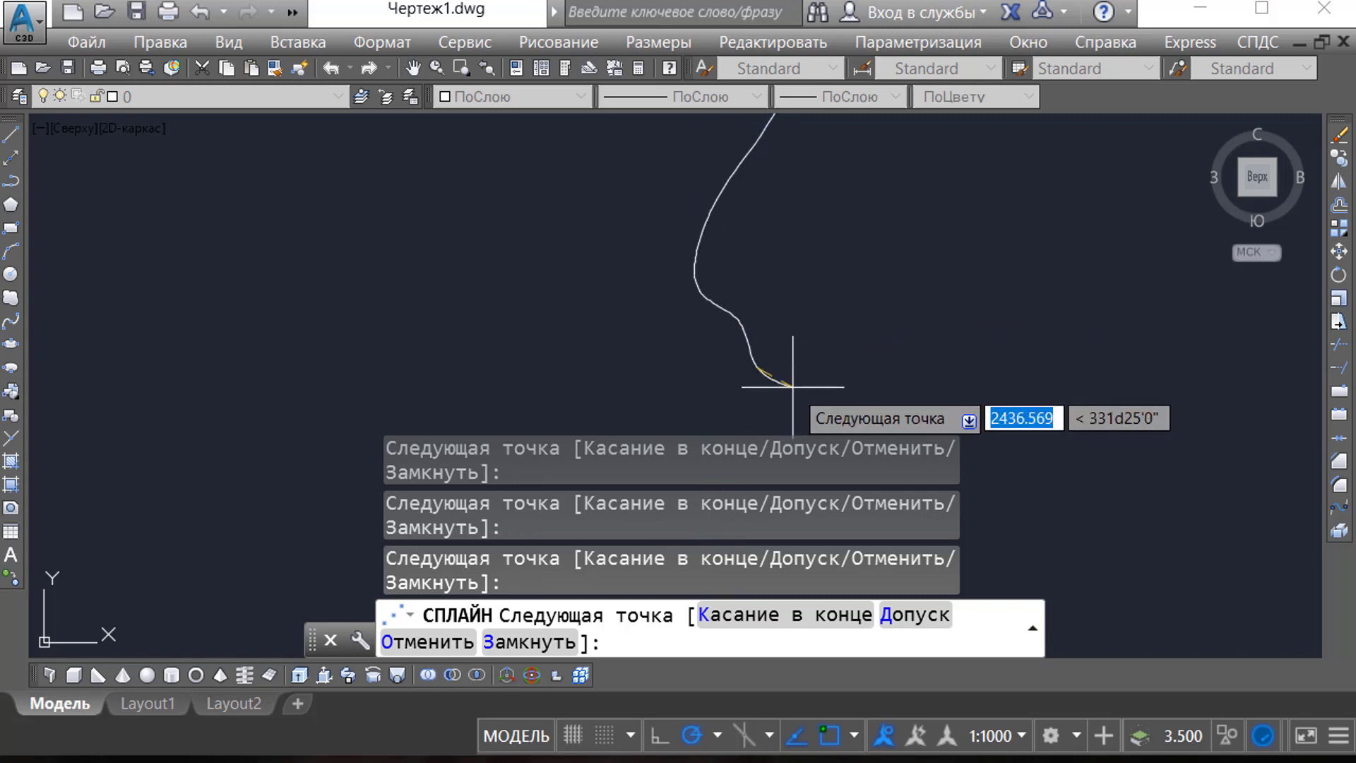
{"action": "left_click", "coordinate": [792, 387]}
{"action": "left_click", "coordinate": [818, 407]}
{"action": "middle_click_drag", "start_coordinate": [817, 409], "coordinate": [807, 361]}
{"action": "left_click", "coordinate": [824, 382]}
{"action": "scroll", "coordinate": [824, 384], "scroll_direction": "down", "scroll_amount": 5}
{"action": "scroll", "coordinate": [822, 390], "scroll_direction": "up", "scroll_amount": 3}
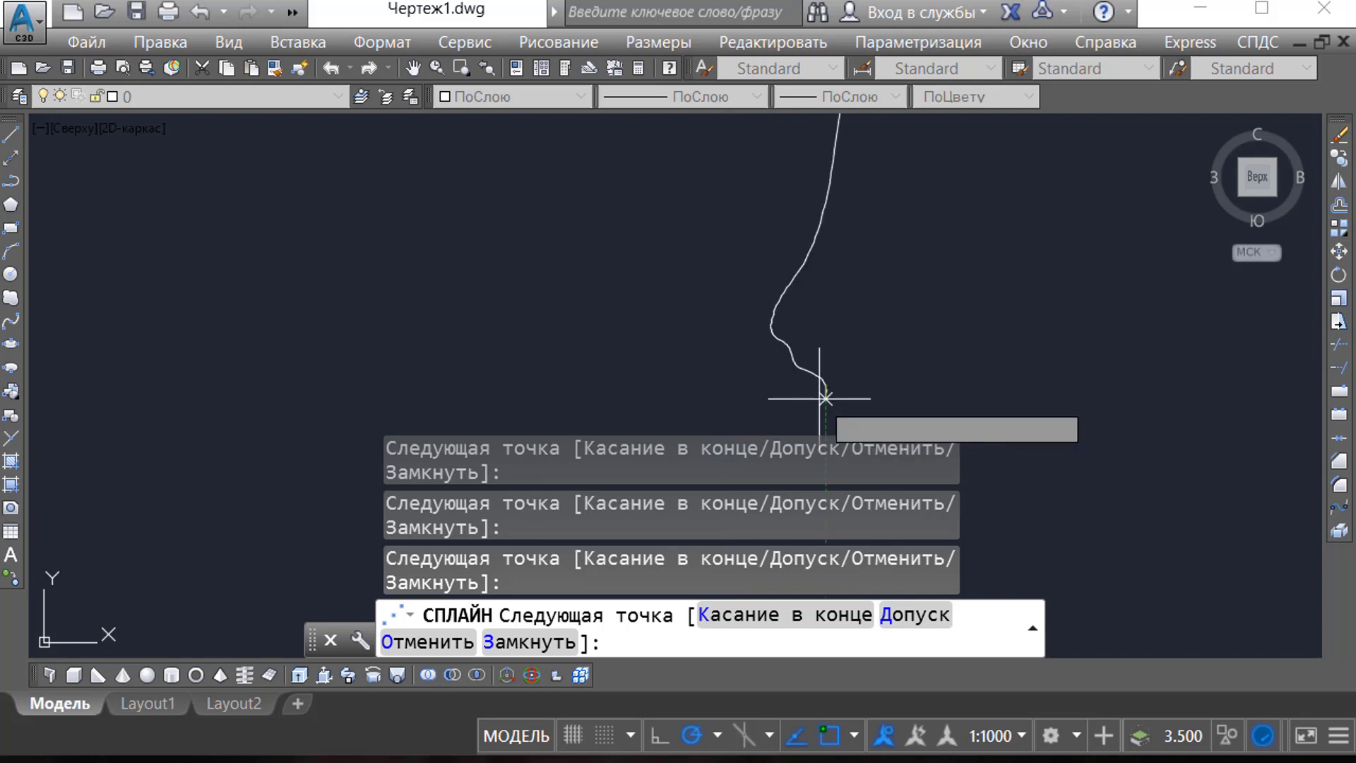
{"action": "left_click", "coordinate": [824, 399]}
{"action": "left_click", "coordinate": [803, 420]}
Hide the command line and complete the vase profile spline around the bottom of the foot.
{"action": "scroll", "coordinate": [803, 423], "scroll_direction": "down", "scroll_amount": 3}
{"action": "scroll", "coordinate": [802, 426], "scroll_direction": "up", "scroll_amount": 5}
{"action": "scroll", "coordinate": [812, 423], "scroll_direction": "down", "scroll_amount": 2}
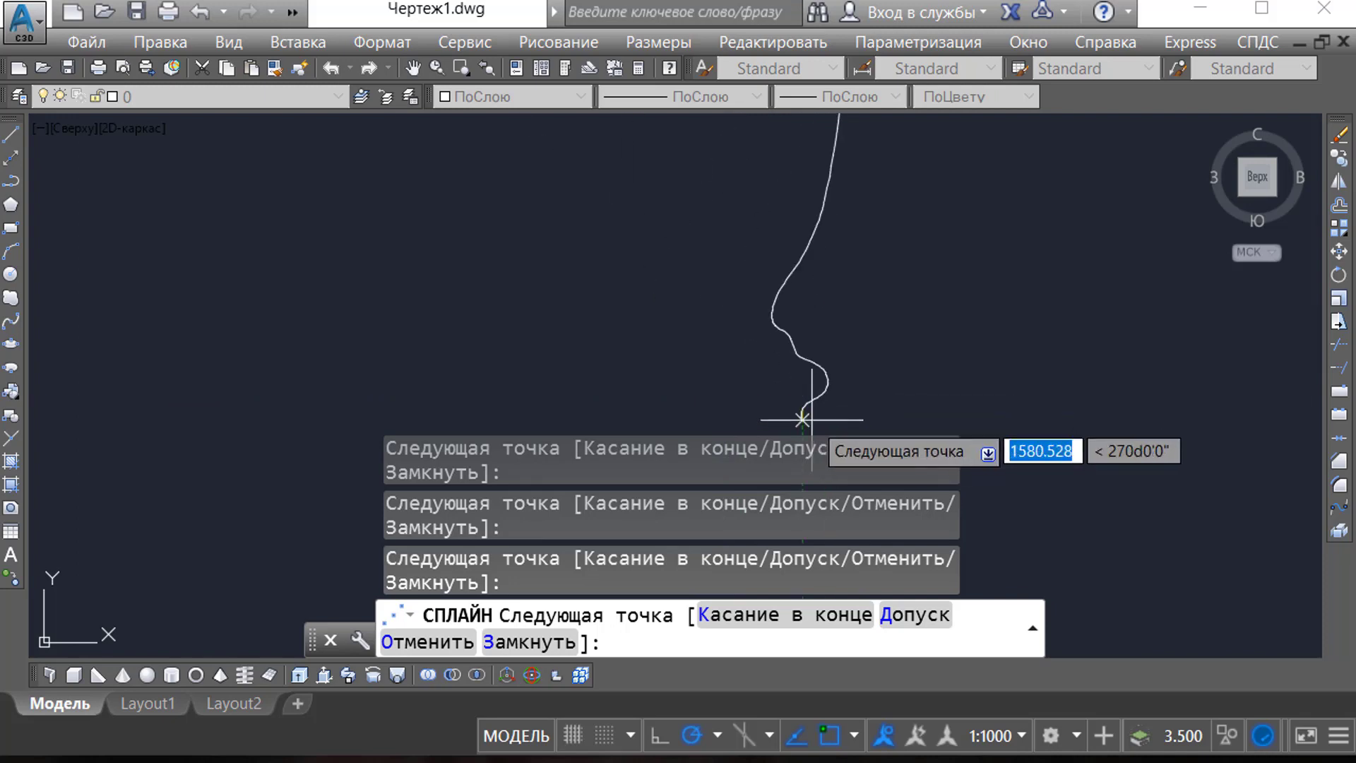
{"action": "scroll", "coordinate": [802, 332], "scroll_direction": "down", "scroll_amount": 3}
{"action": "left_click", "coordinate": [330, 640]}
{"action": "left_click", "coordinate": [563, 264]}
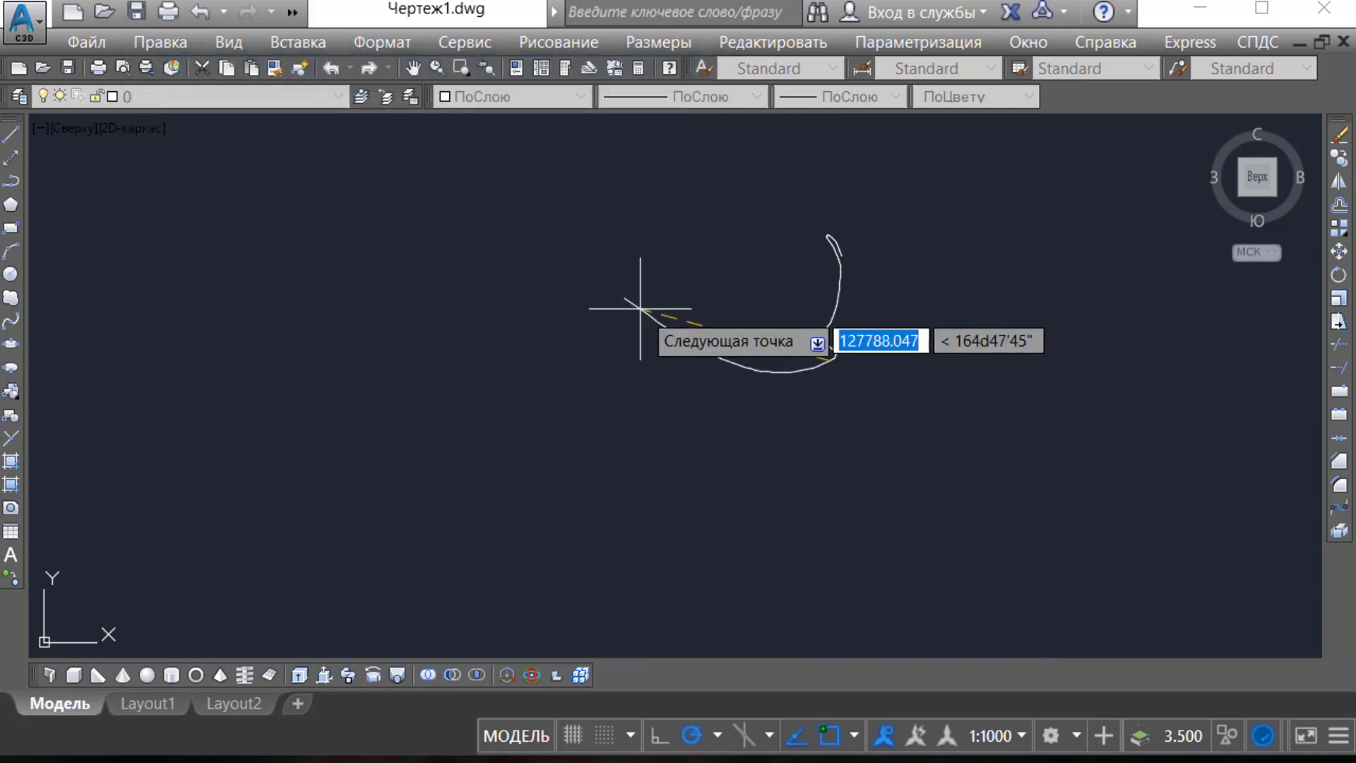
{"action": "scroll", "coordinate": [802, 205], "scroll_direction": "down", "scroll_amount": 2}
Delete the short vertical line between the profile's open ends and revolve the profile 380 degrees about the vertical axis through those ends.
{"action": "left_click", "coordinate": [895, 364]}
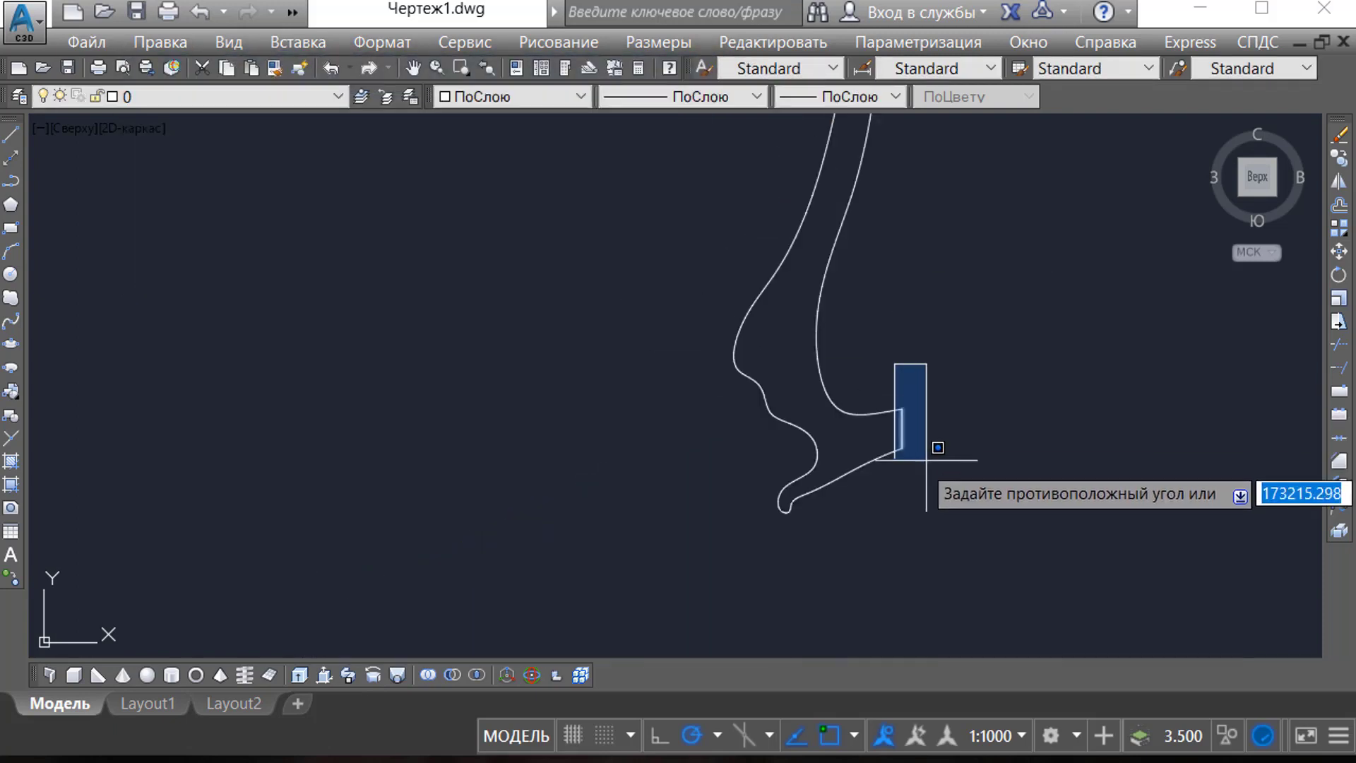
{"action": "left_click", "coordinate": [926, 460]}
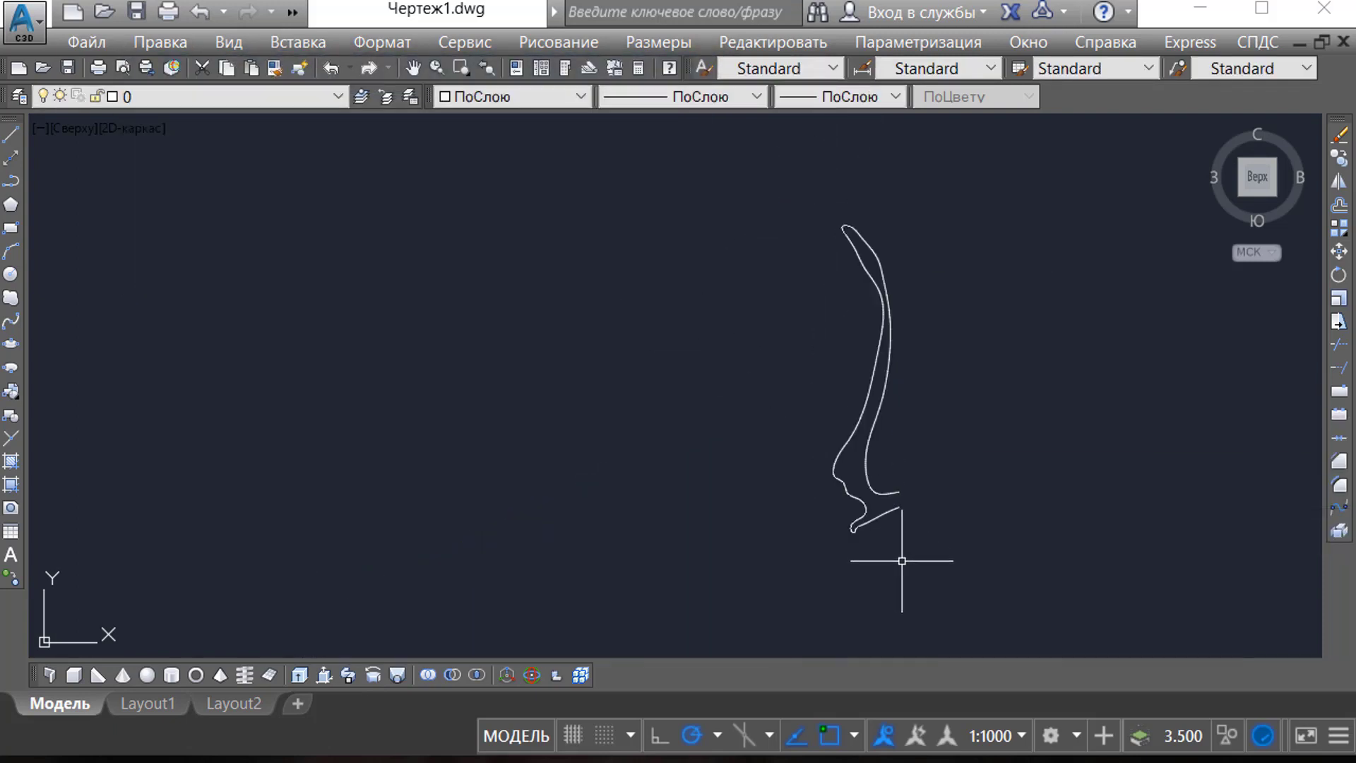
{"action": "left_click", "coordinate": [905, 558]}
{"action": "left_click", "coordinate": [751, 345]}
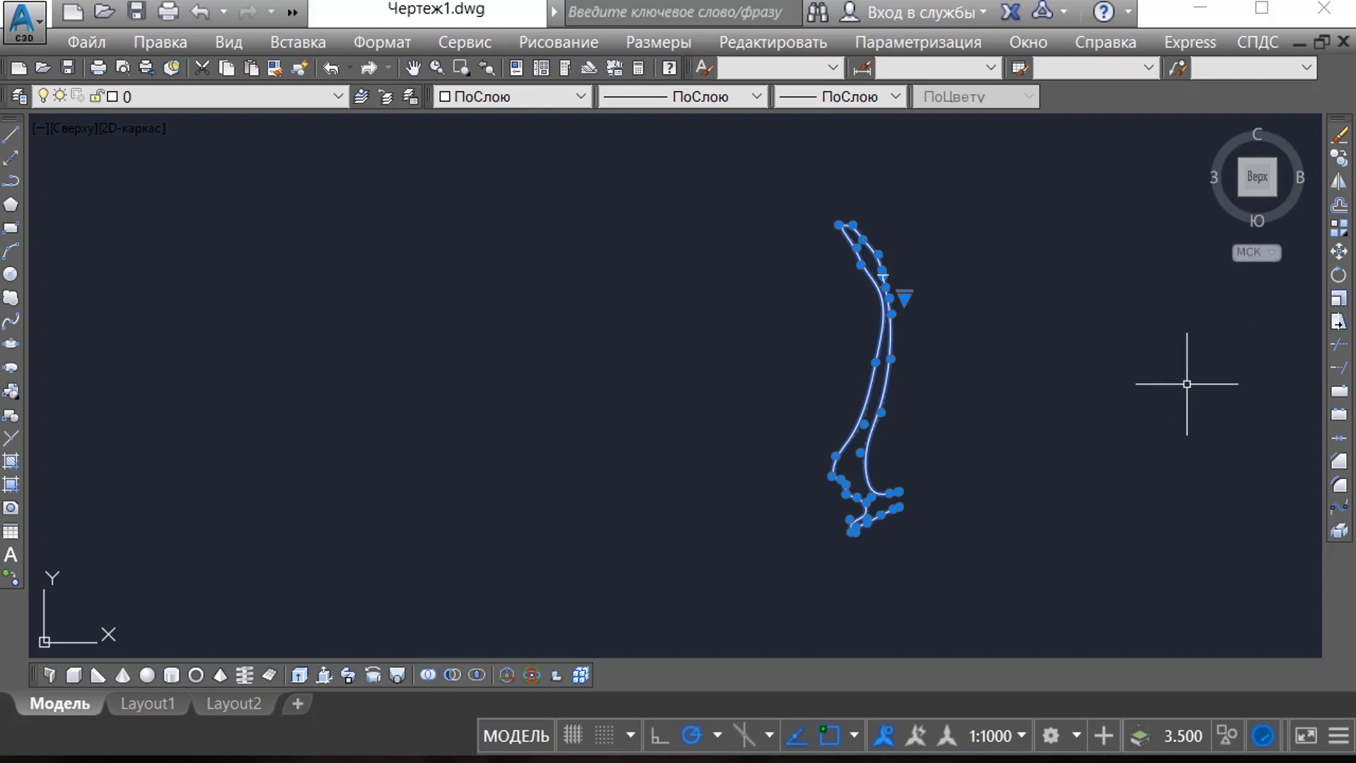
{"action": "left_click", "coordinate": [374, 677]}
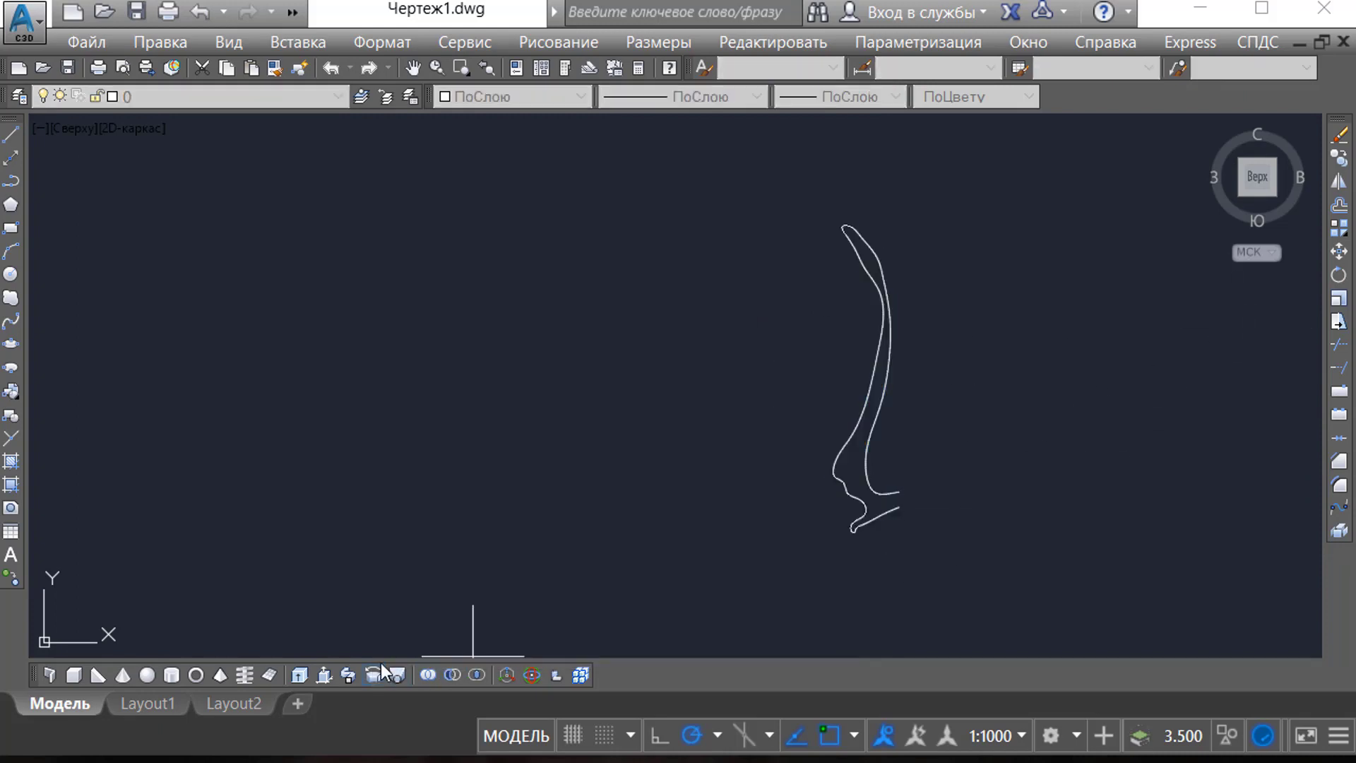
{"action": "scroll", "coordinate": [932, 520], "scroll_direction": "up", "scroll_amount": 6}
{"action": "left_click", "coordinate": [795, 483]}
{"action": "left_click", "coordinate": [795, 422]}
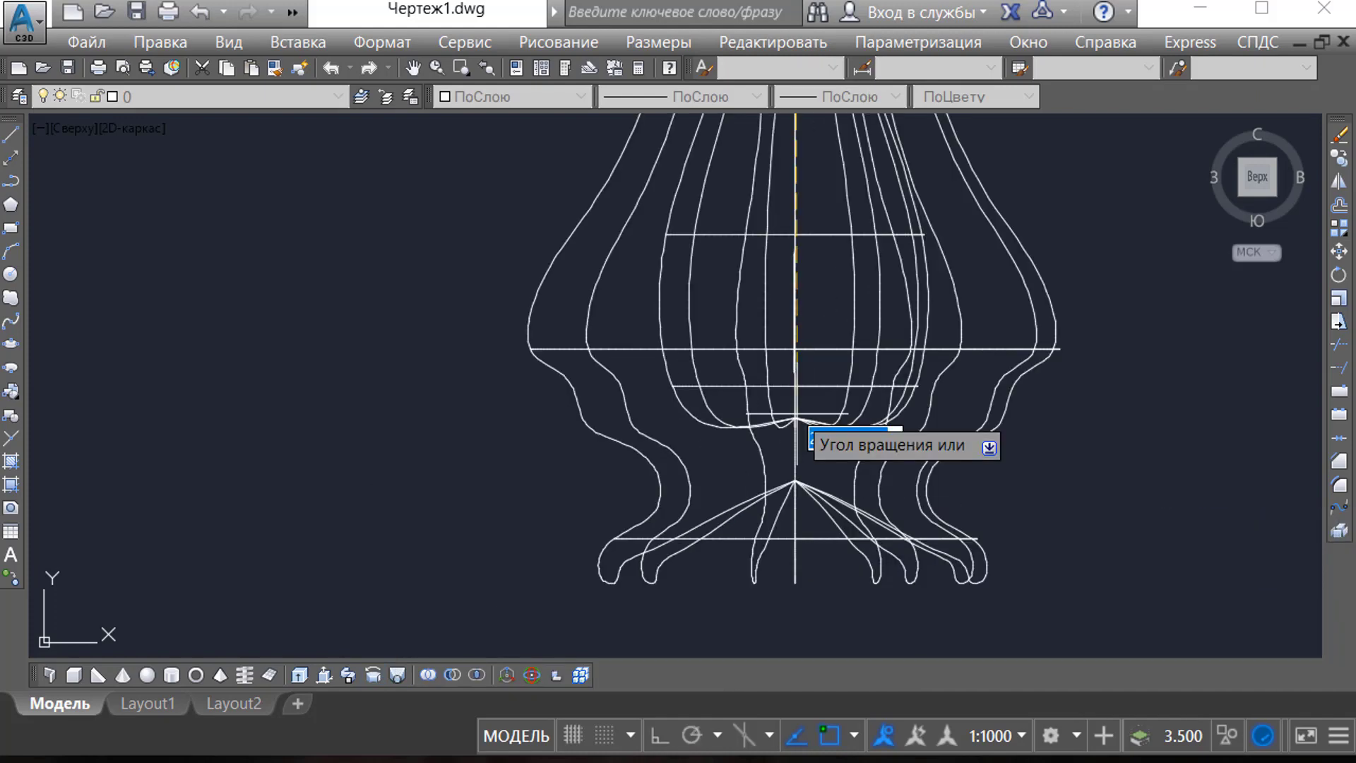
{"action": "type", "text": "380"}
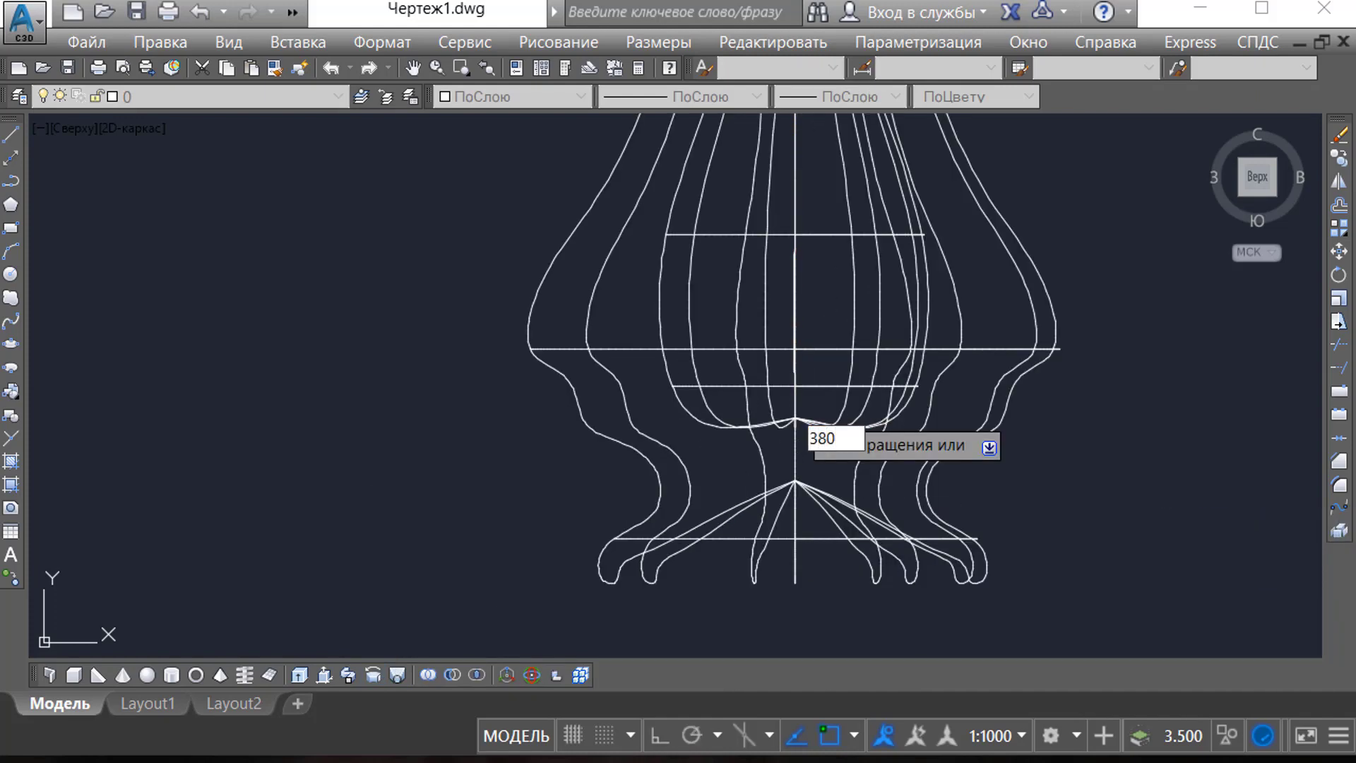
{"action": "key", "text": "Return"}
{"action": "scroll", "coordinate": [663, 622], "scroll_direction": "down", "scroll_amount": 4}
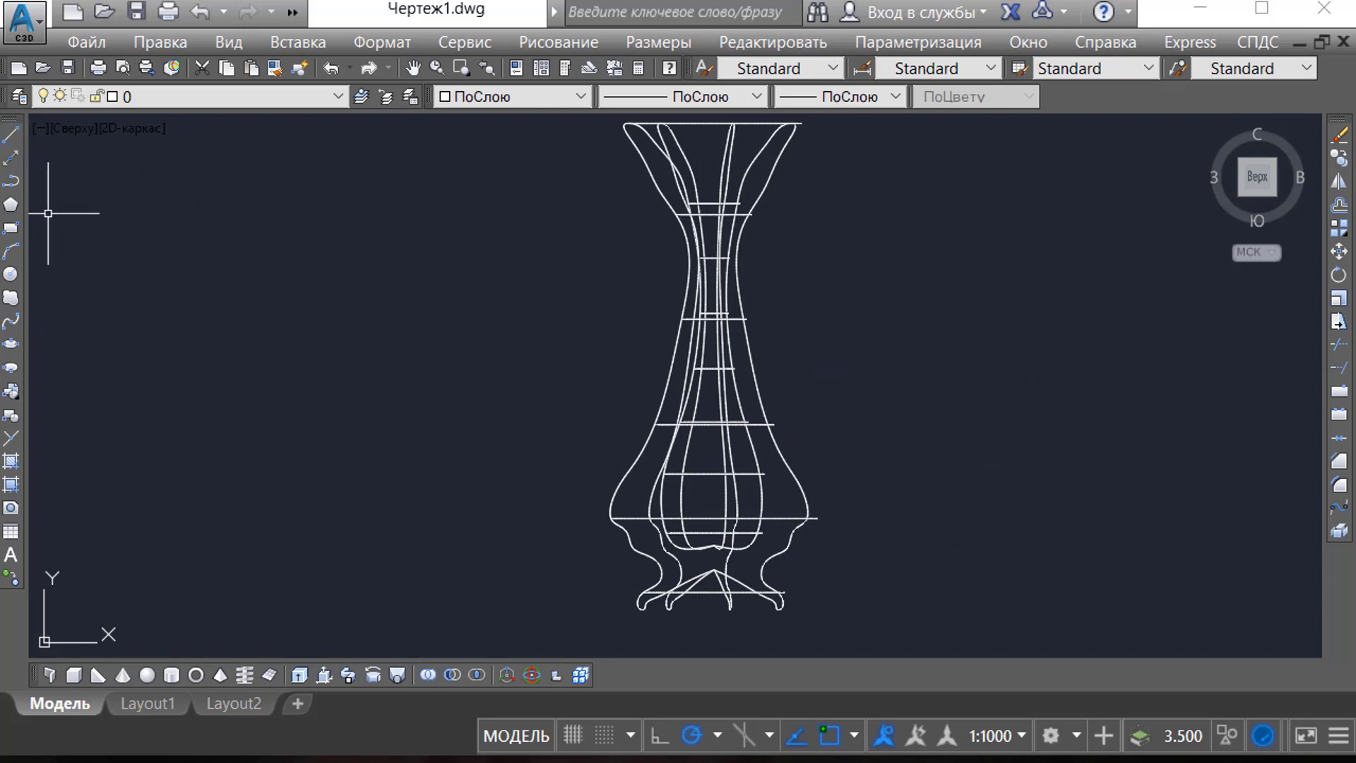
Draw a curved spline handle against the vase's left side and a circle of about 1110 radius beside it.
{"action": "left_click", "coordinate": [11, 324]}
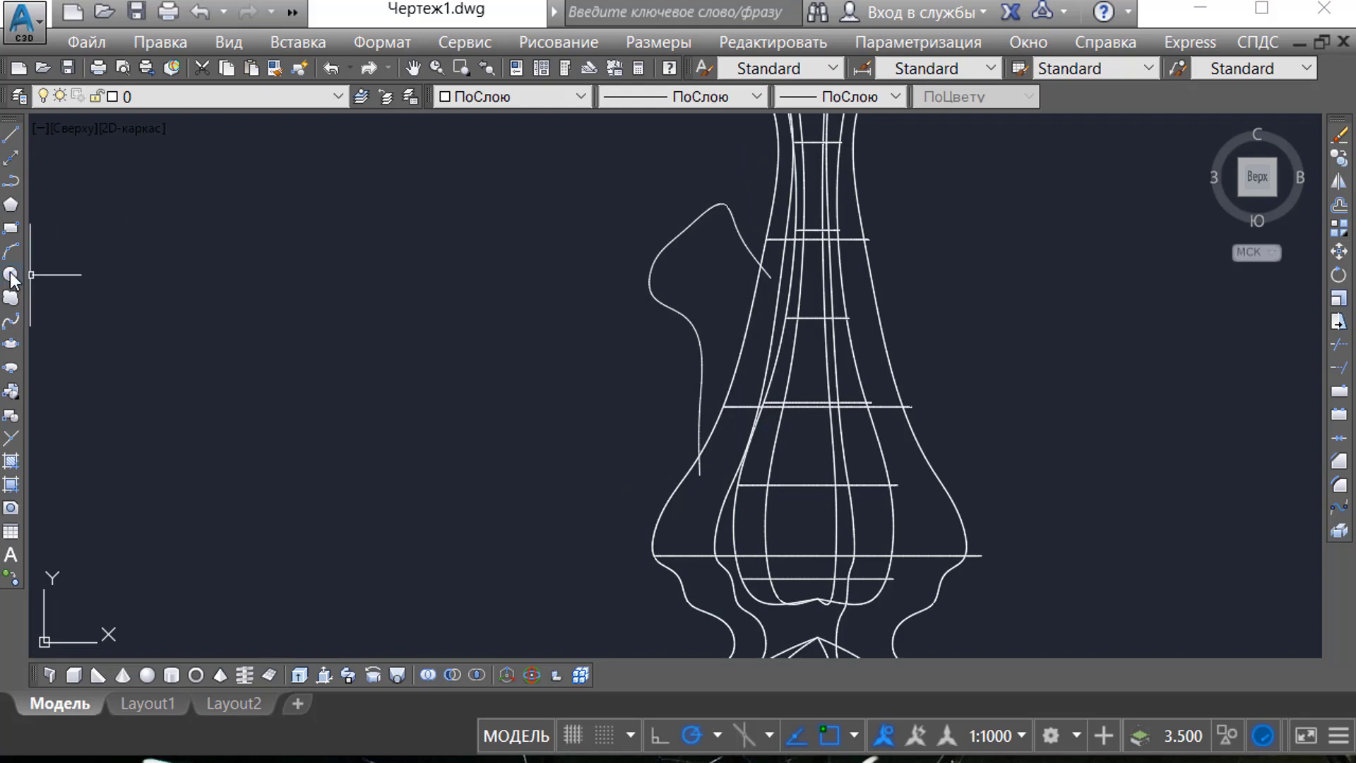
{"action": "left_click", "coordinate": [11, 275]}
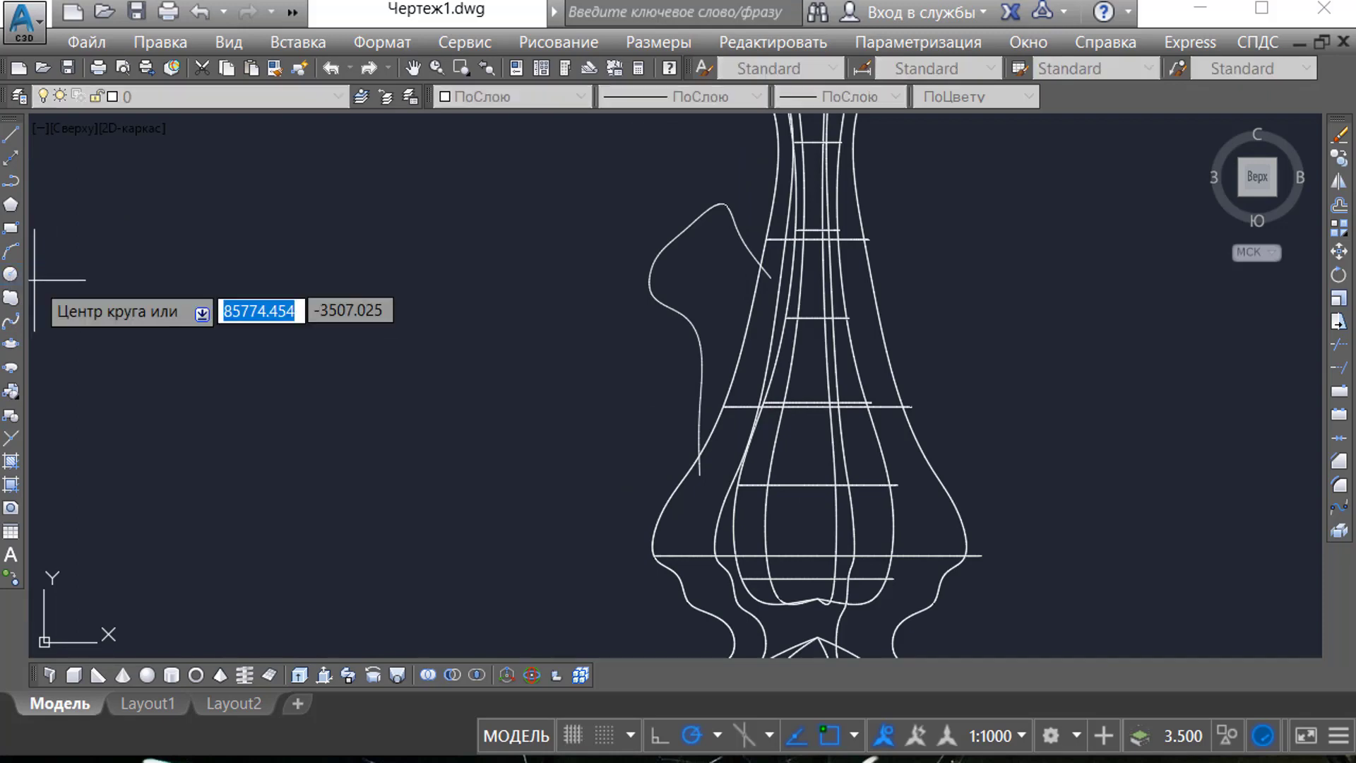
{"action": "scroll", "coordinate": [559, 438], "scroll_direction": "up", "scroll_amount": 5}
{"action": "left_click", "coordinate": [576, 424]}
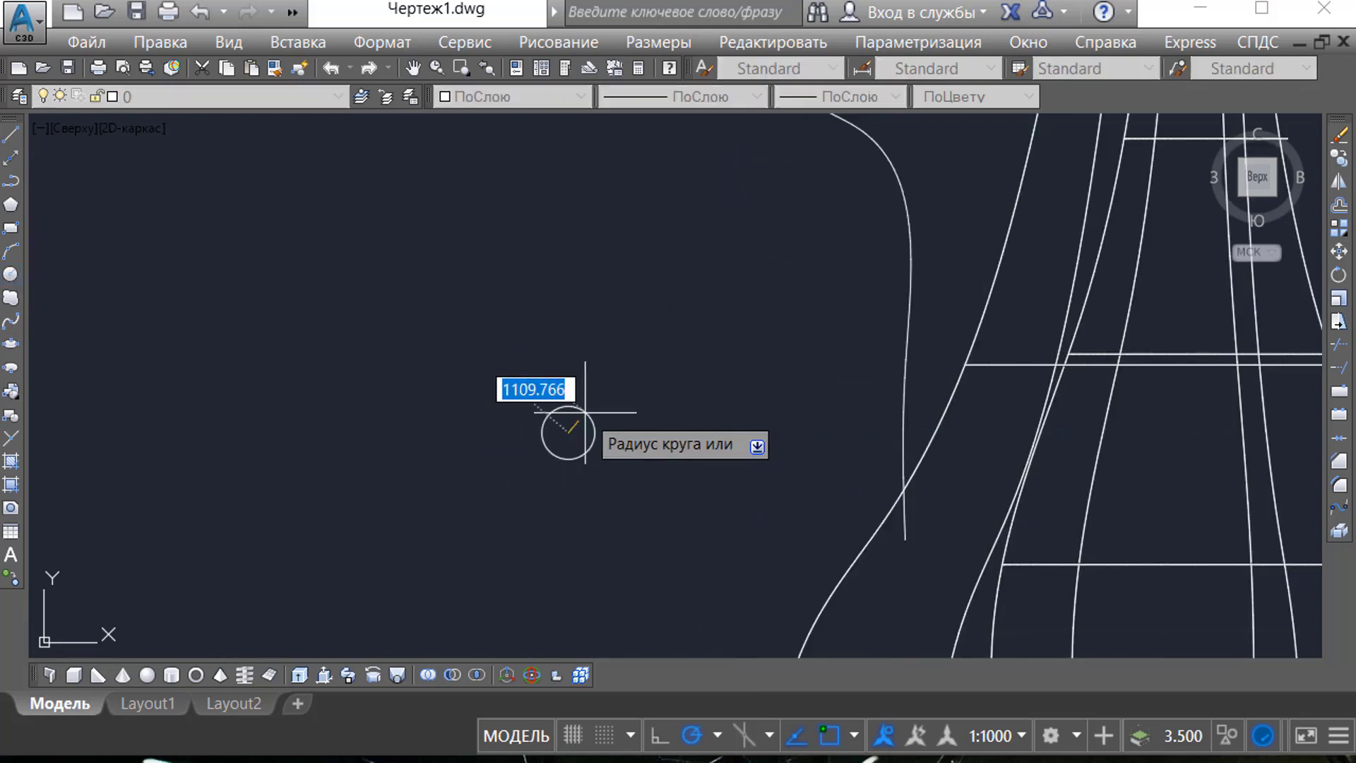
{"action": "left_click", "coordinate": [585, 411]}
{"action": "scroll", "coordinate": [460, 475], "scroll_direction": "down", "scroll_amount": 6}
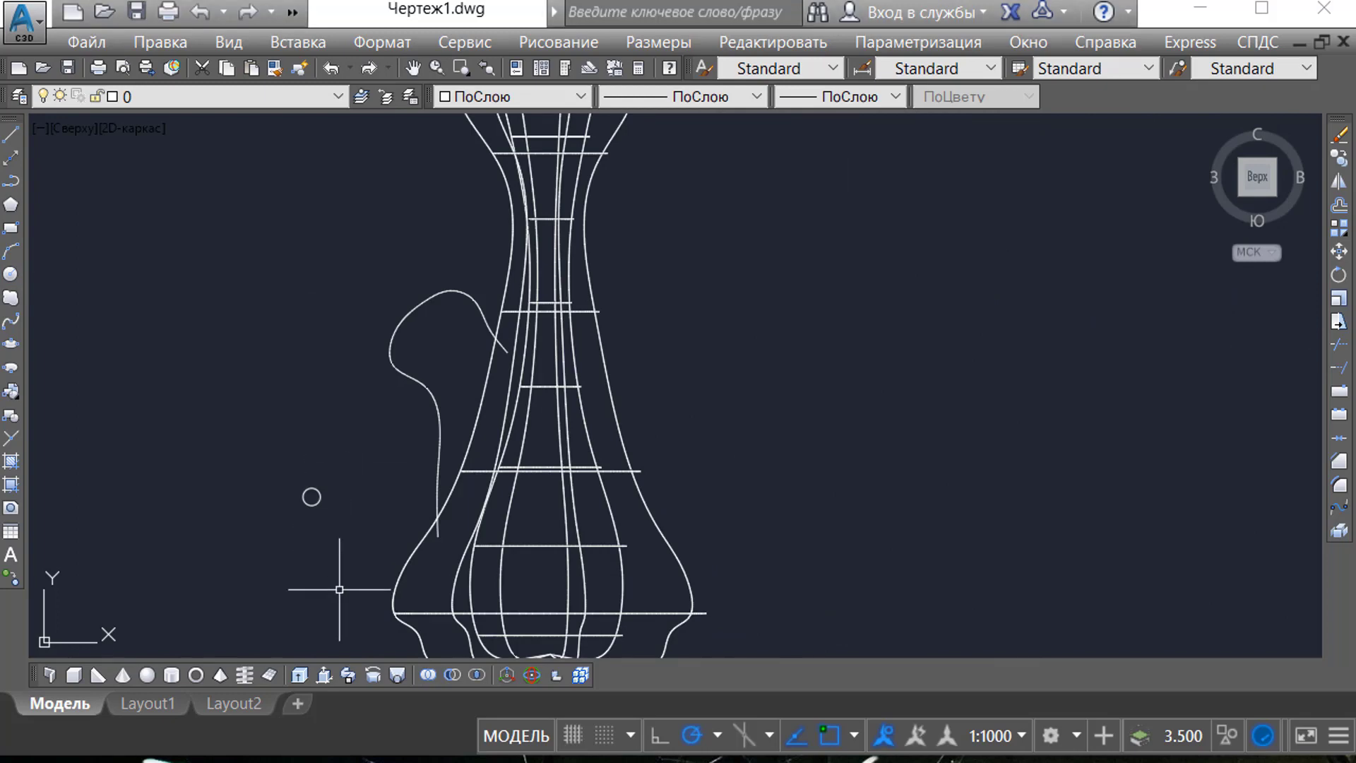
Sweep the small circle along the handle spline.
{"action": "left_click", "coordinate": [348, 676]}
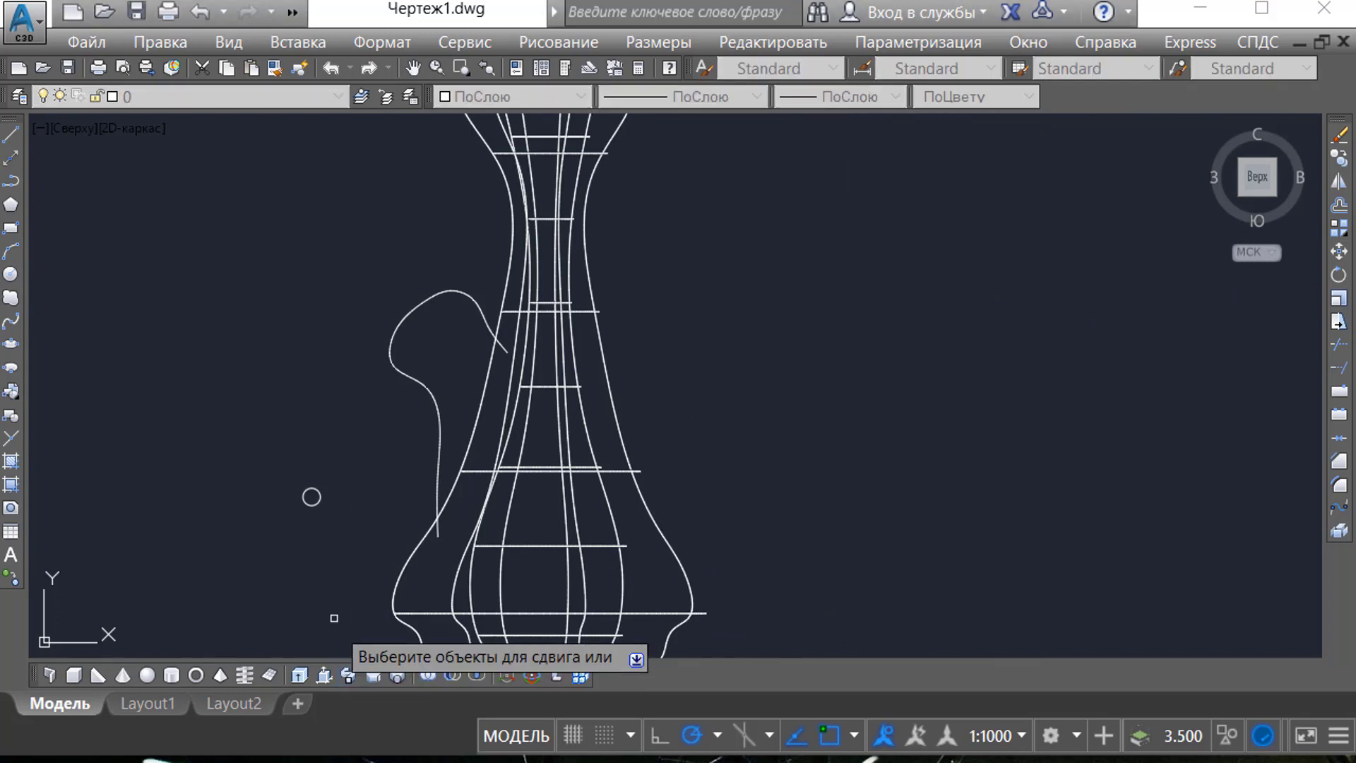
{"action": "left_click", "coordinate": [311, 497]}
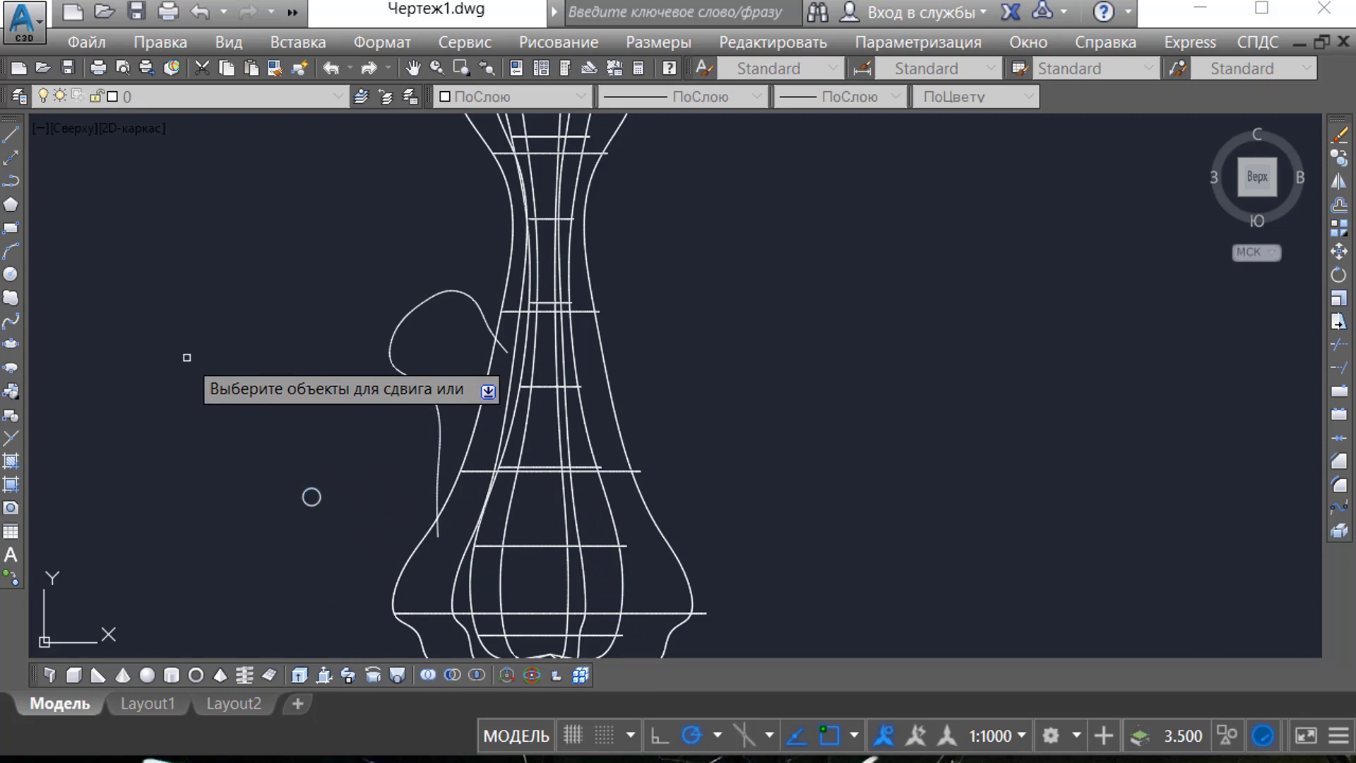
{"action": "key", "text": "Return"}
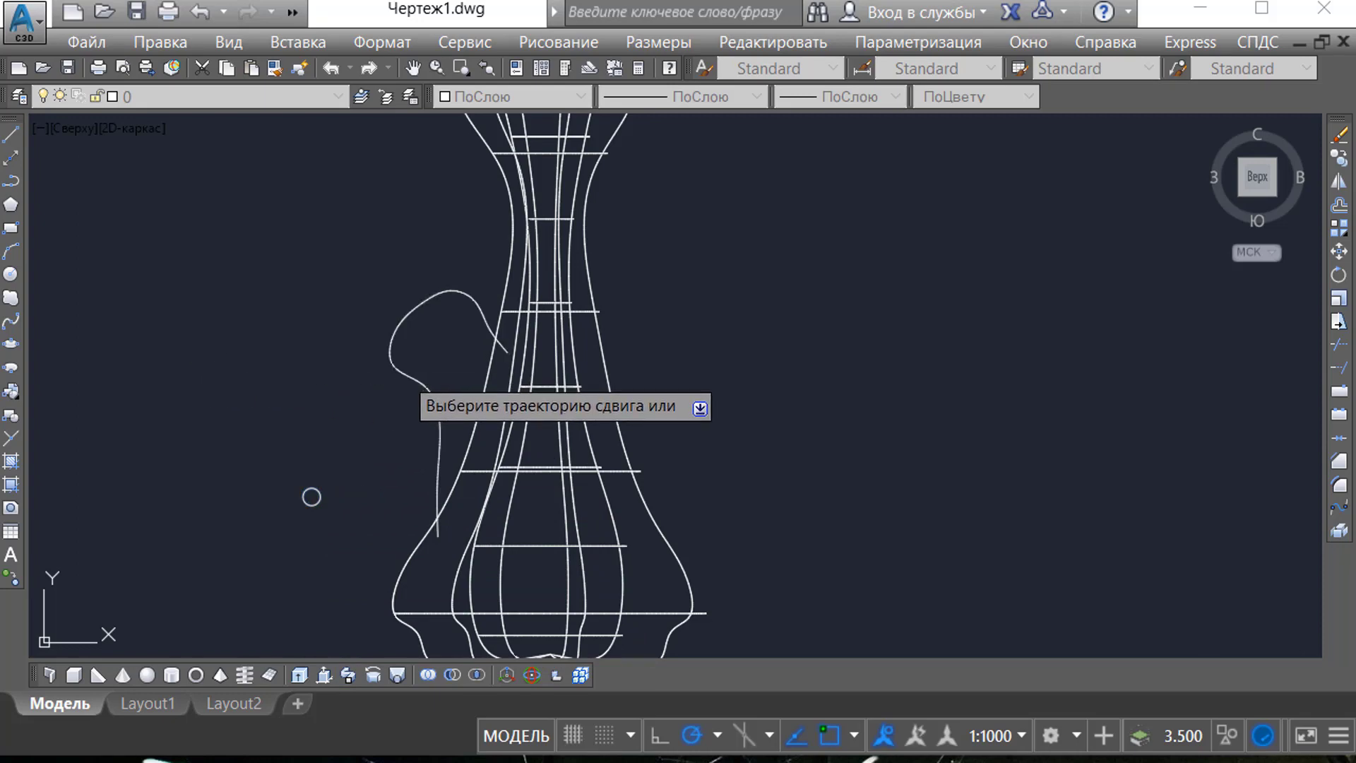
{"action": "left_click", "coordinate": [402, 375]}
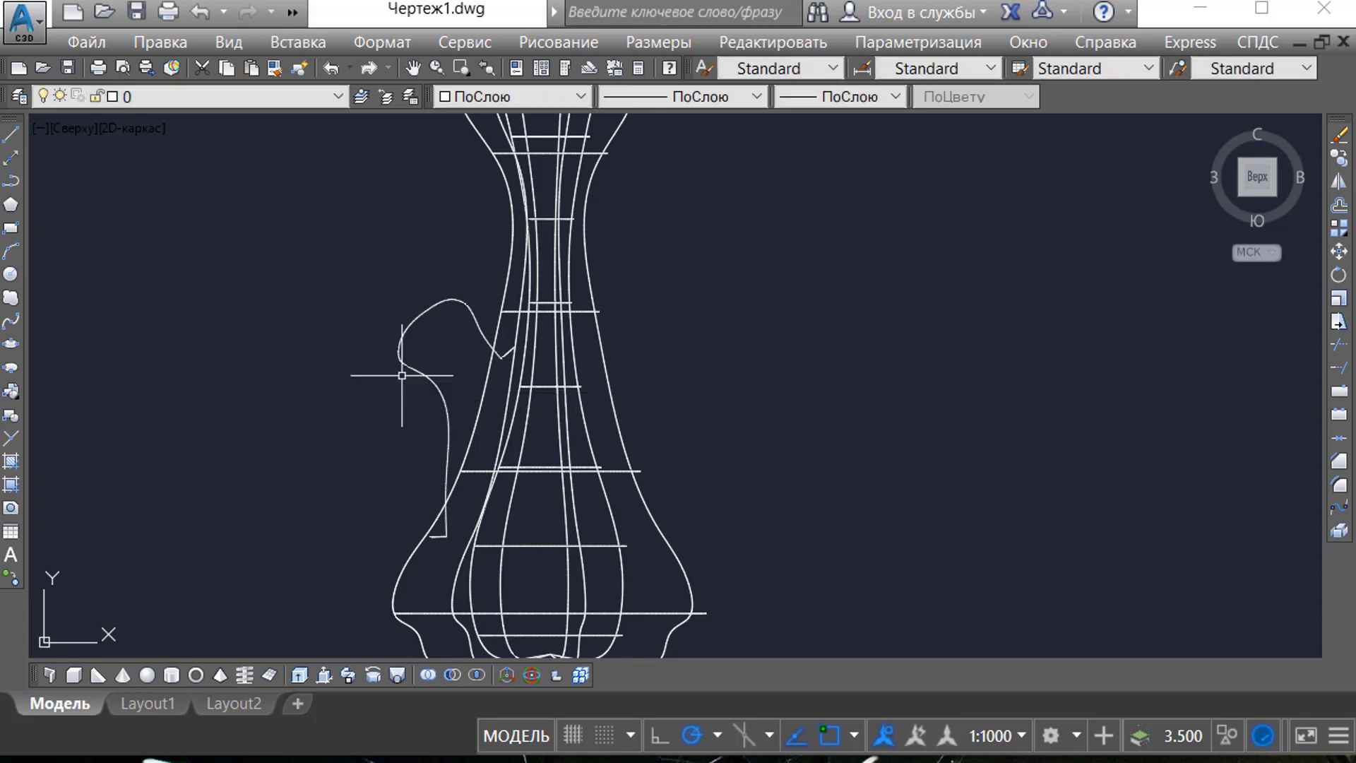
Mirror the swept handle across the vase's vertical centre axis, keeping the original handle.
{"action": "left_click", "coordinate": [436, 353]}
{"action": "left_click", "coordinate": [391, 300]}
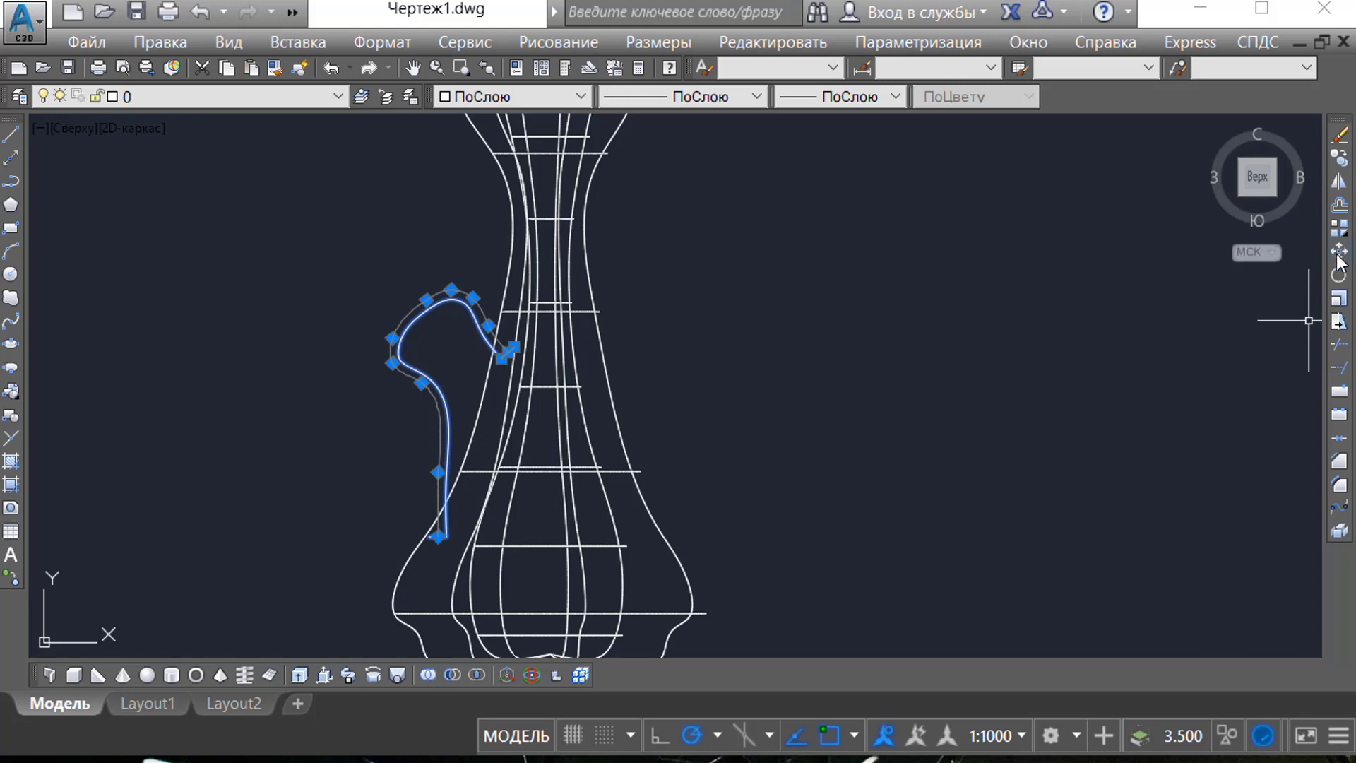
{"action": "left_click", "coordinate": [1339, 181]}
{"action": "scroll", "coordinate": [804, 270], "scroll_direction": "down", "scroll_amount": 2}
{"action": "scroll", "coordinate": [621, 546], "scroll_direction": "up", "scroll_amount": 10}
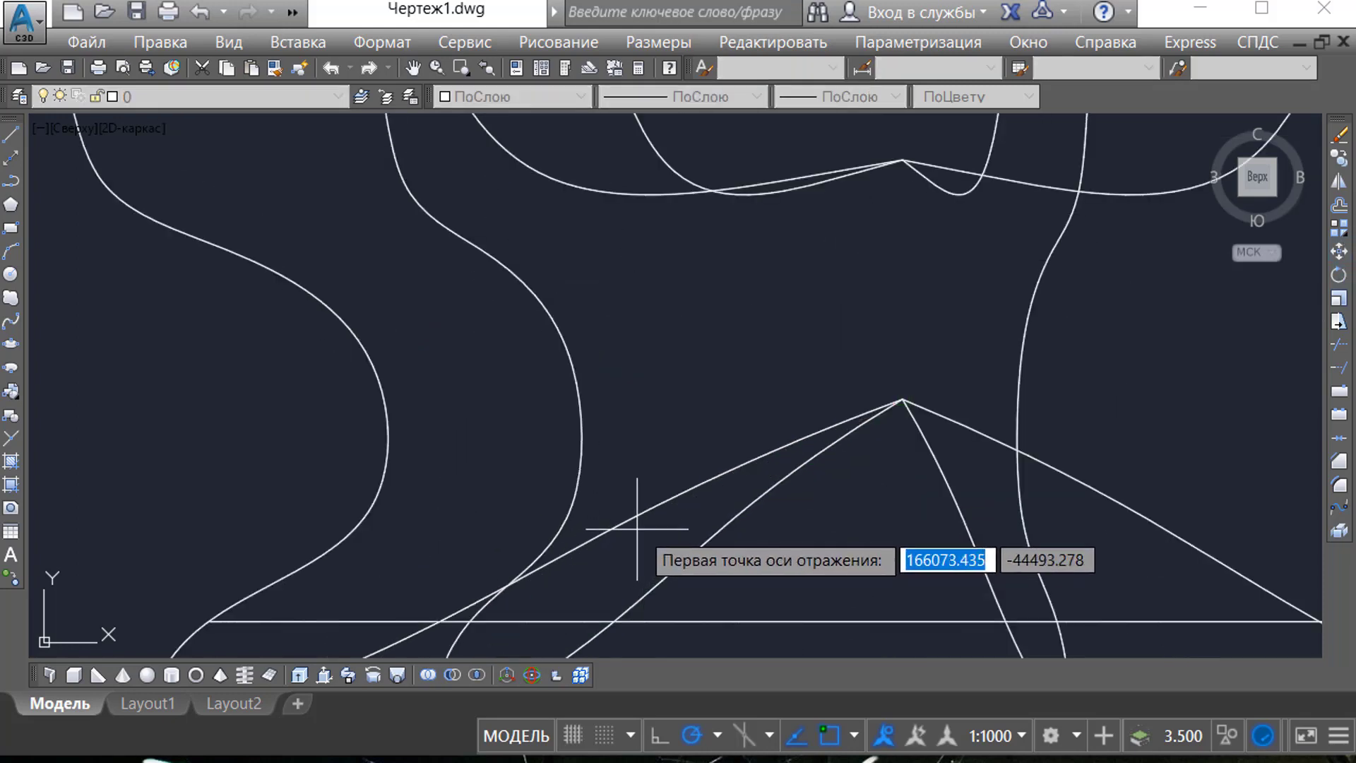
{"action": "scroll", "coordinate": [895, 404], "scroll_direction": "up", "scroll_amount": 2}
{"action": "left_click", "coordinate": [904, 397]}
{"action": "scroll", "coordinate": [876, 475], "scroll_direction": "down", "scroll_amount": 4}
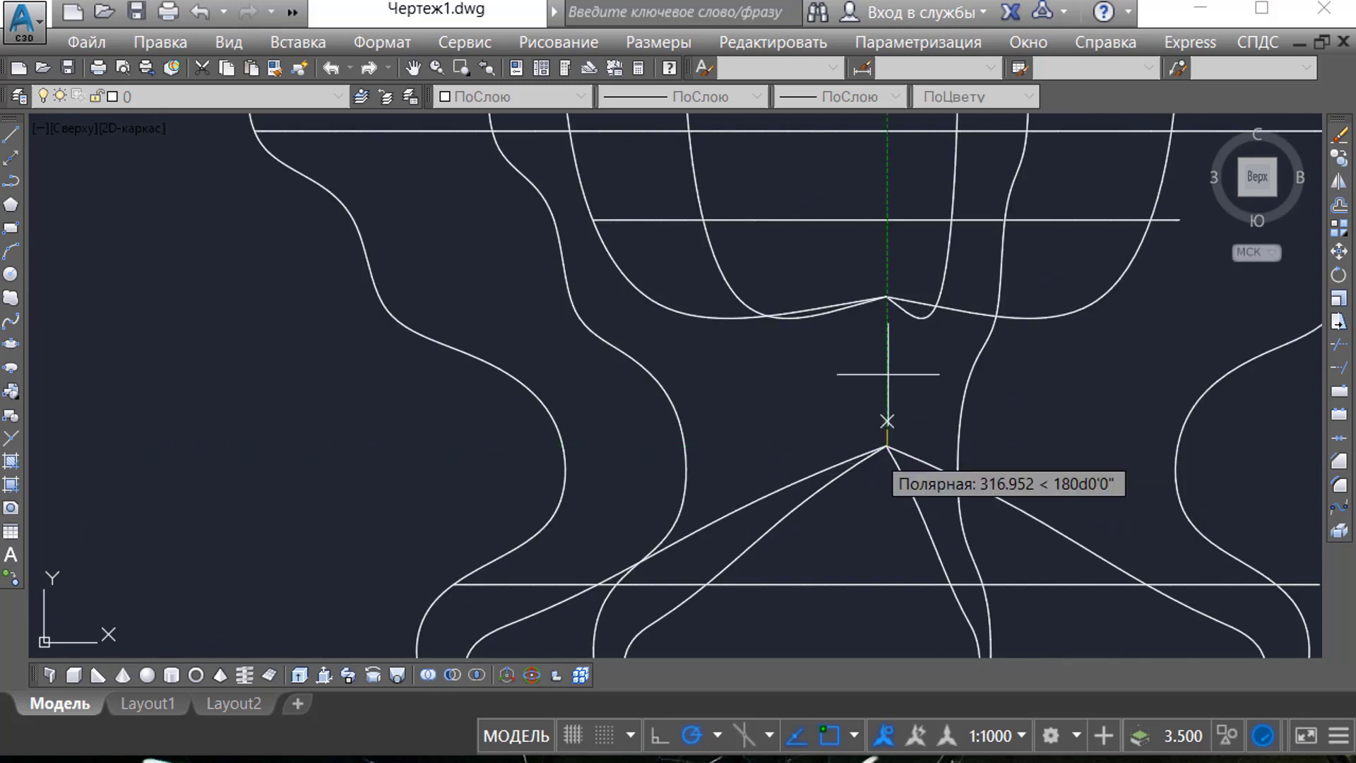
{"action": "scroll", "coordinate": [883, 302], "scroll_direction": "up", "scroll_amount": 6}
{"action": "left_click", "coordinate": [900, 275]}
{"action": "key", "text": "Return"}
{"action": "scroll", "coordinate": [731, 463], "scroll_direction": "down", "scroll_amount": 8}
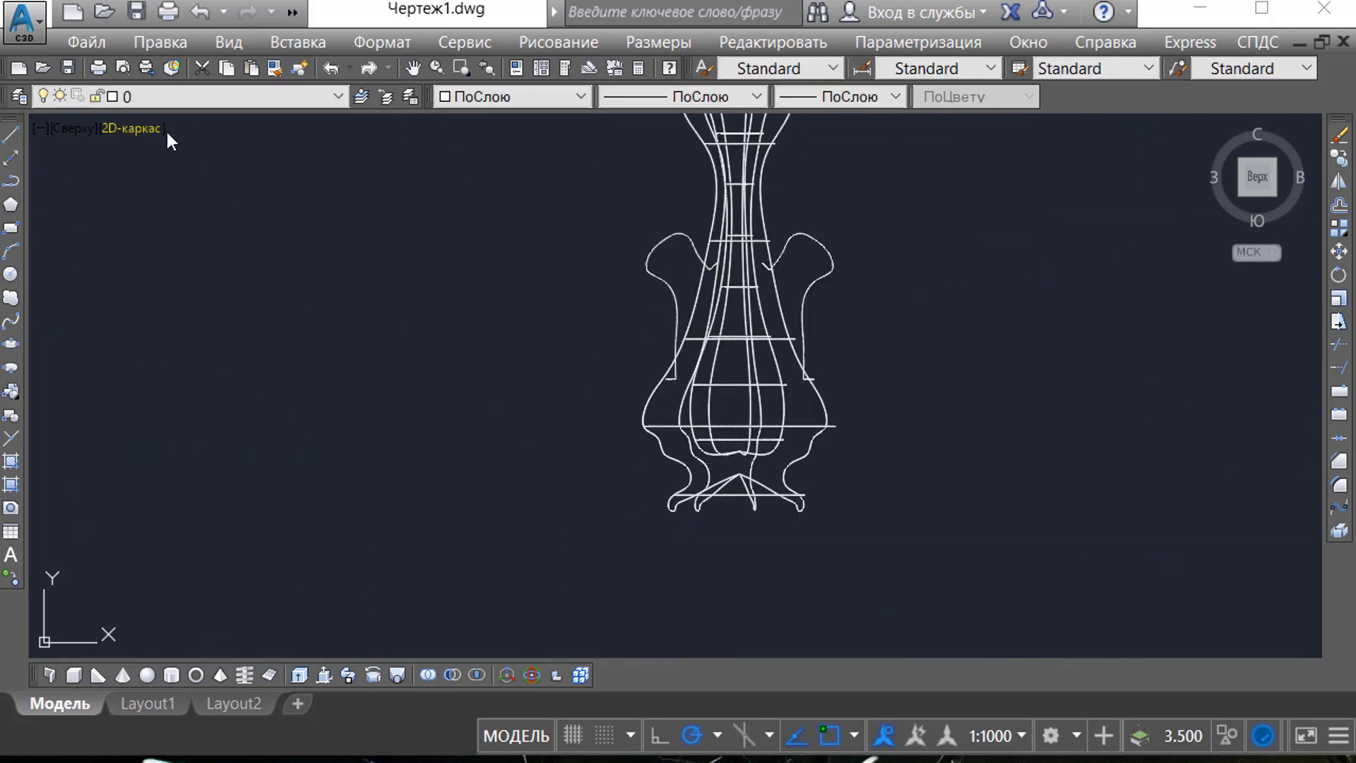
Apply the Realistic visual style and set the colour of the vase and both handles to red (Красный).
{"action": "left_click", "coordinate": [136, 135]}
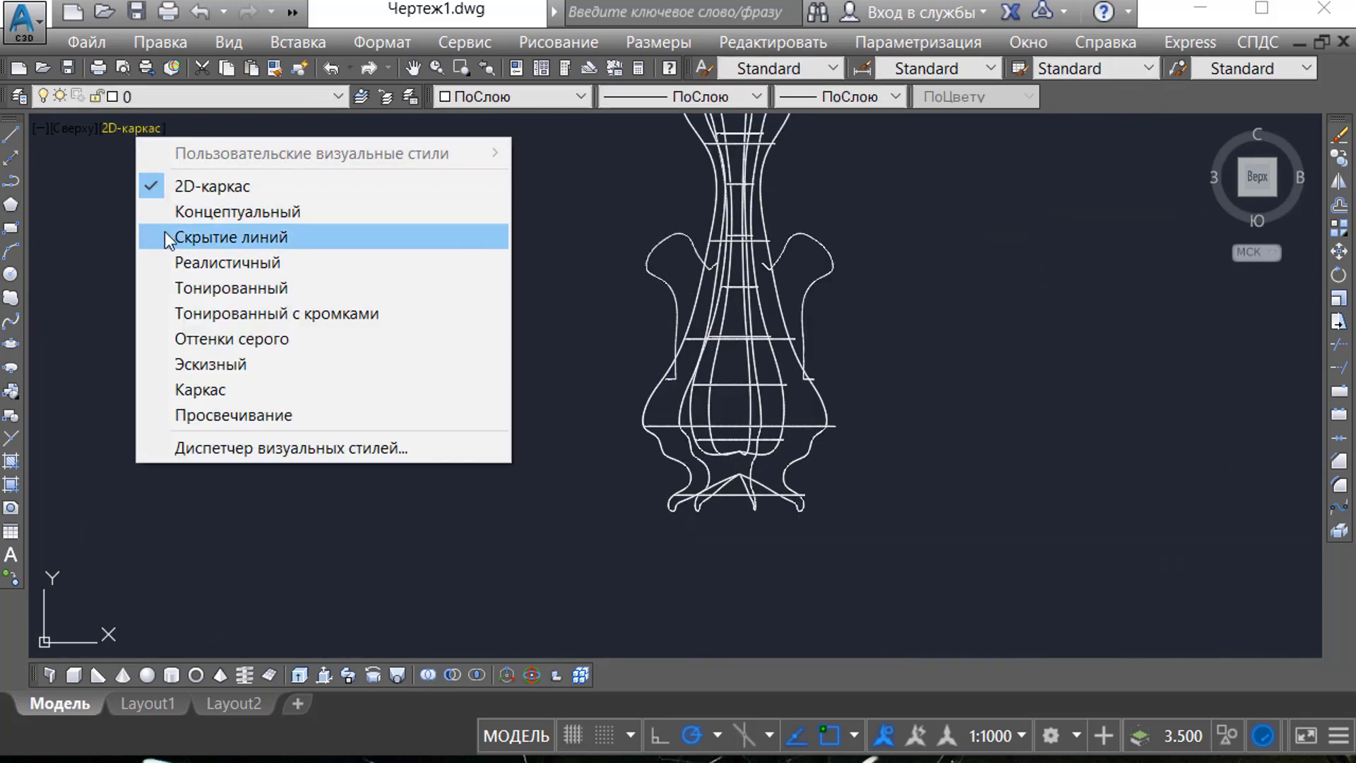
{"action": "left_click", "coordinate": [179, 268]}
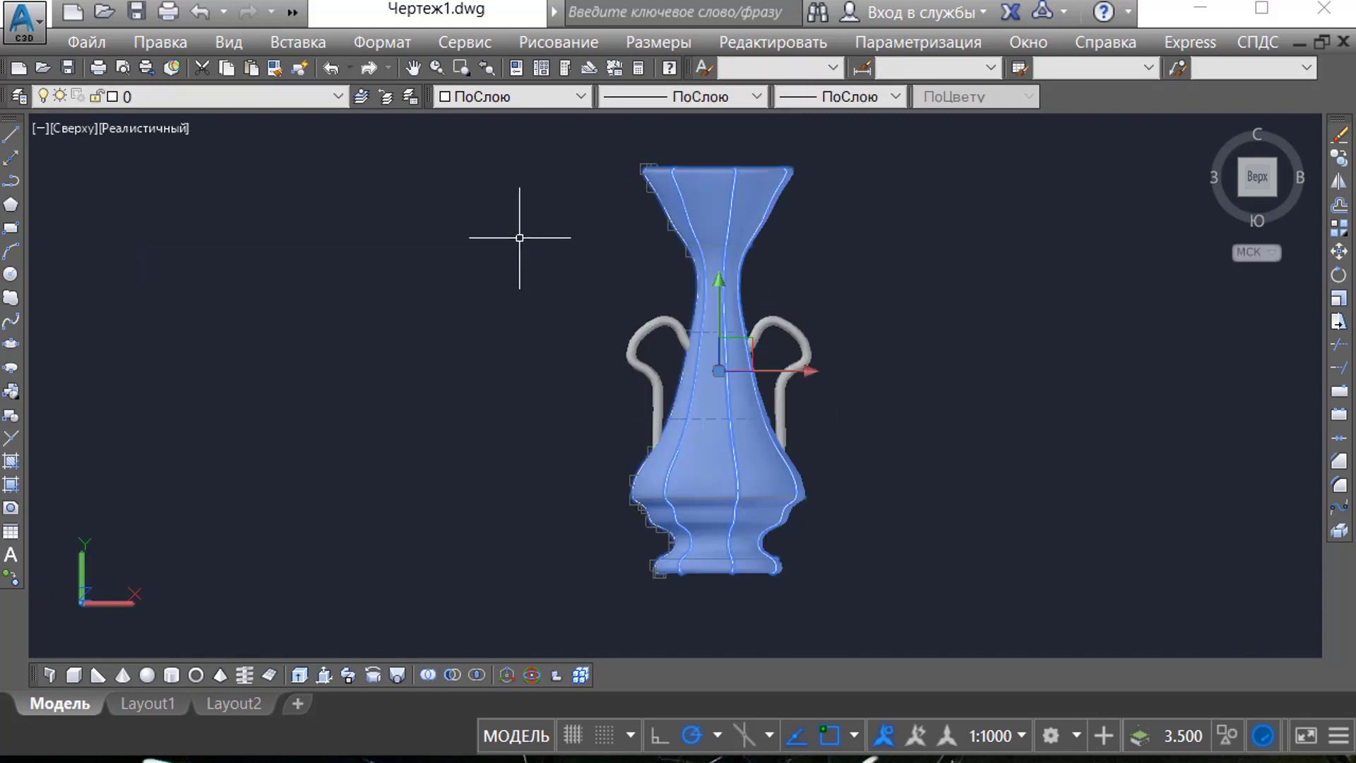
{"action": "left_click", "coordinate": [894, 489]}
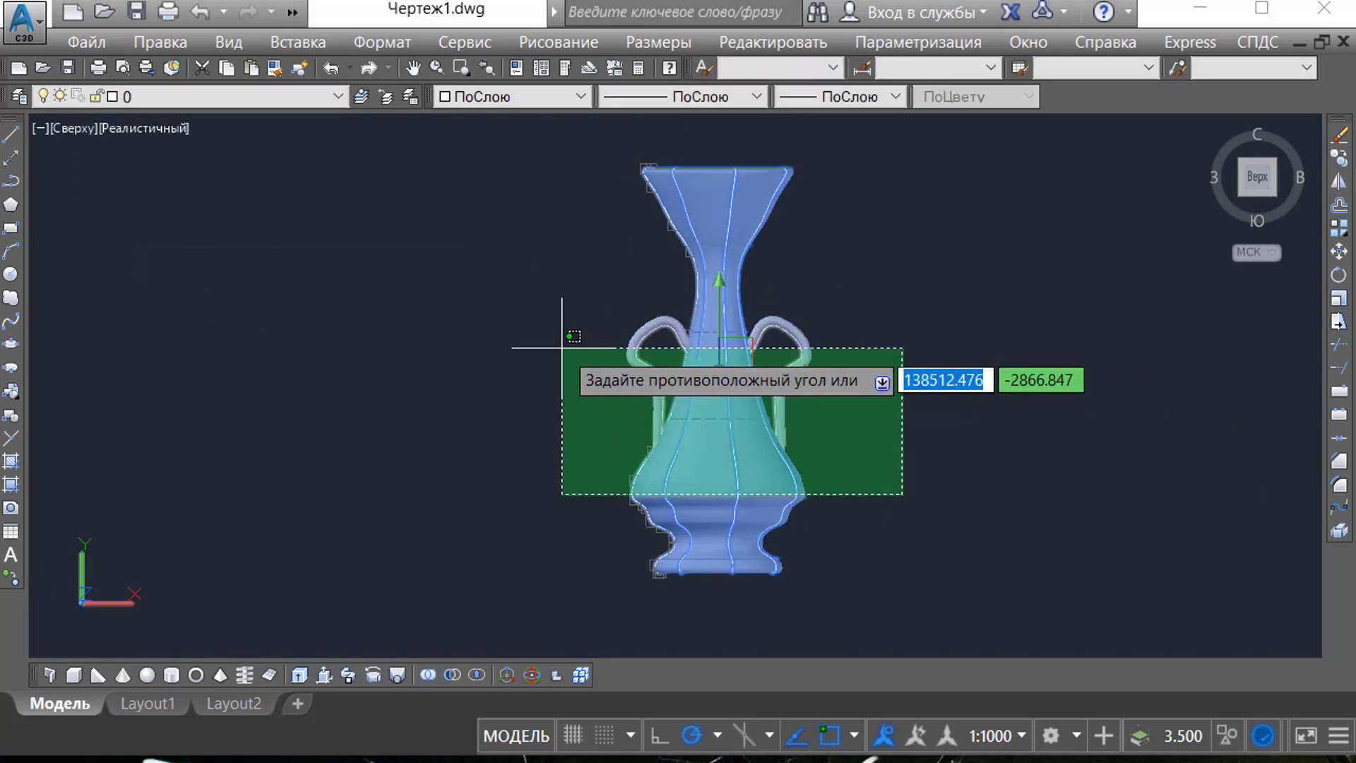
{"action": "left_click", "coordinate": [562, 346]}
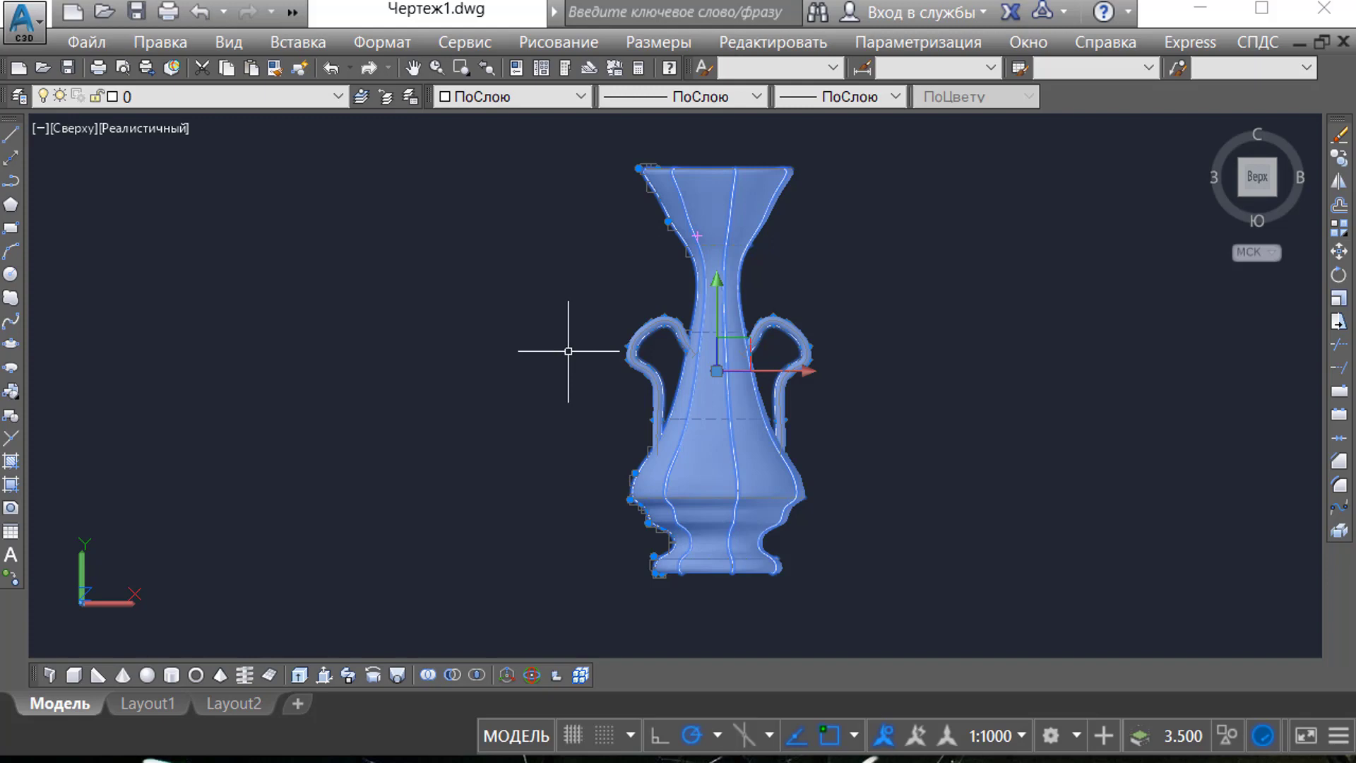
{"action": "left_click", "coordinate": [509, 96]}
{"action": "left_click", "coordinate": [502, 154]}
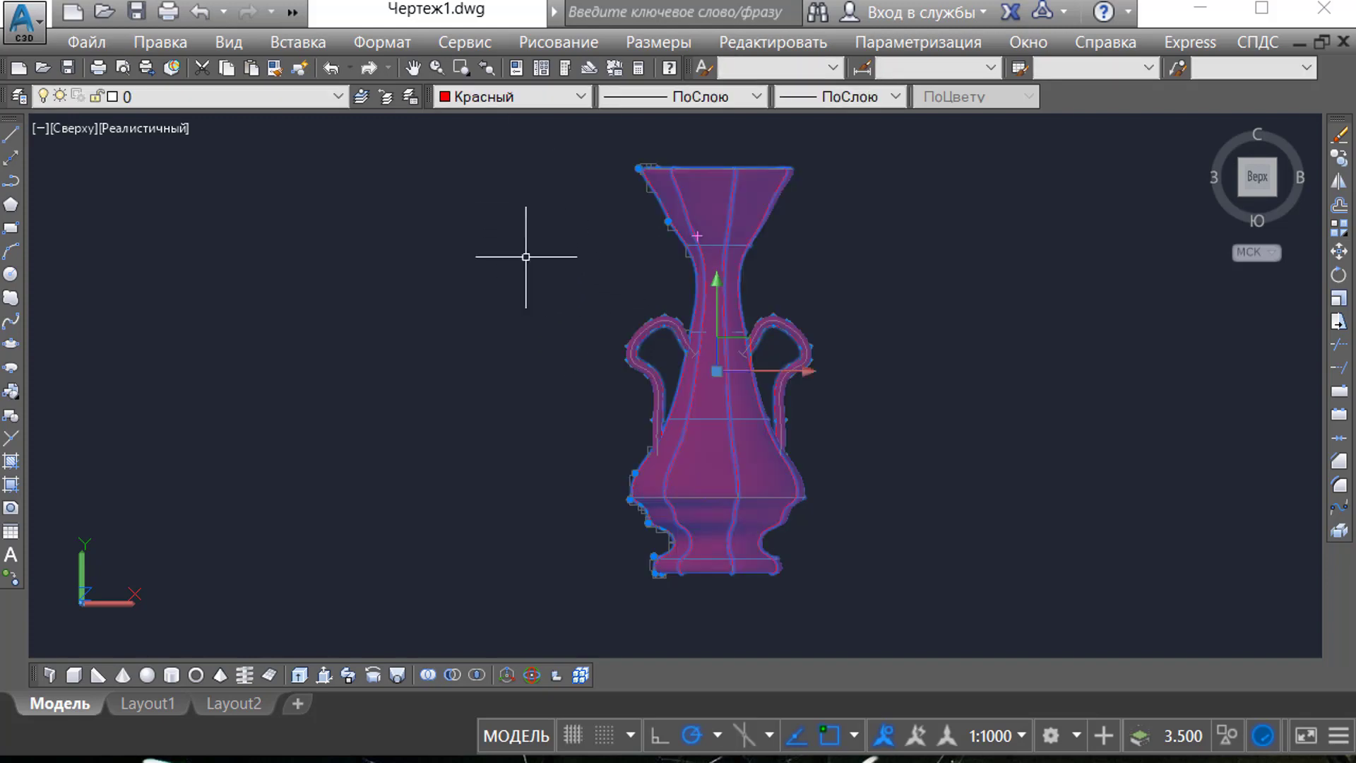
{"action": "key", "text": "Escape"}
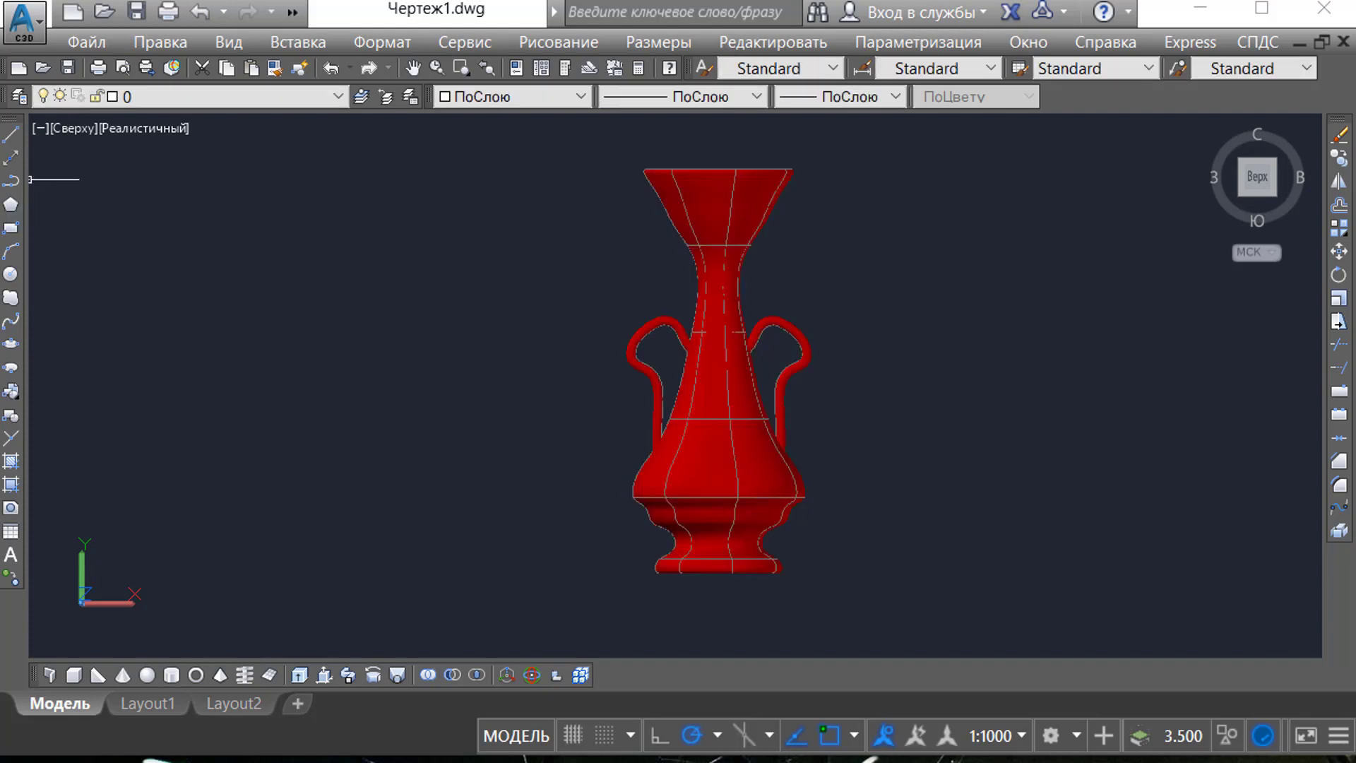
{"action": "middle_click_drag", "start_coordinate": [673, 374], "coordinate": [673, 385], "text": "shift"}
{"action": "left_click_drag", "start_coordinate": [667, 398], "coordinate": [778, 392]}
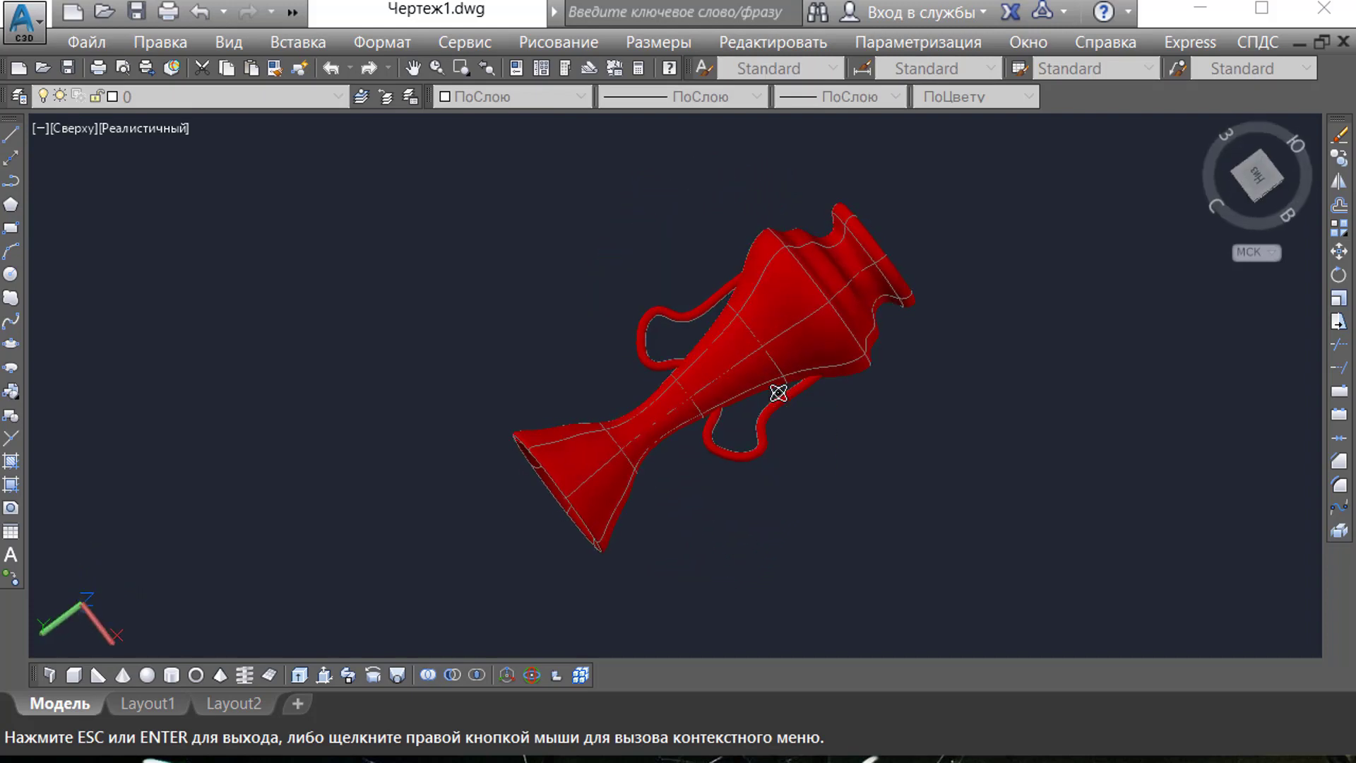